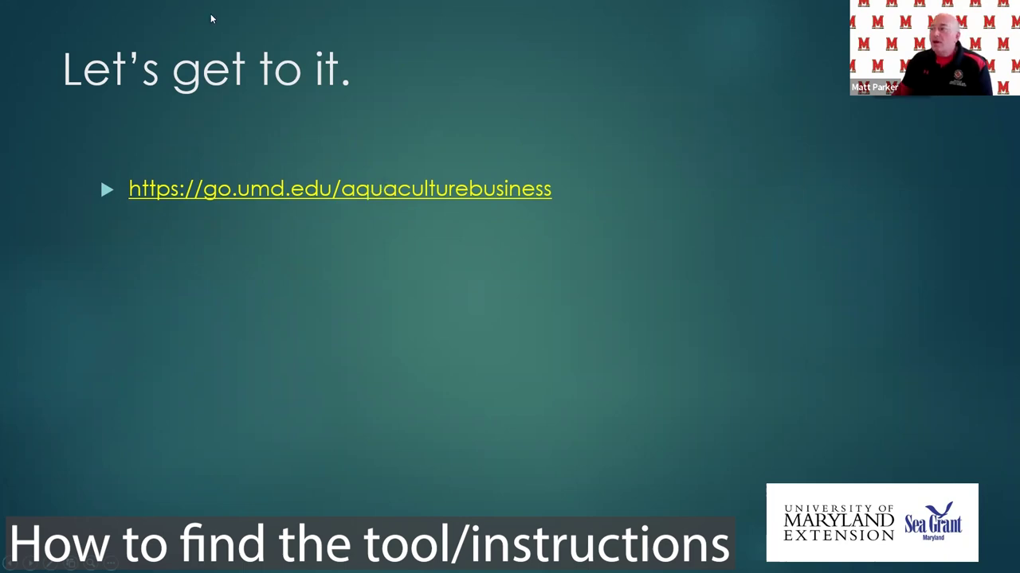
Leave the slideshow and switch to the aquaculture business web page in Chrome.
{"action": "key", "text": "alt+Tab"}
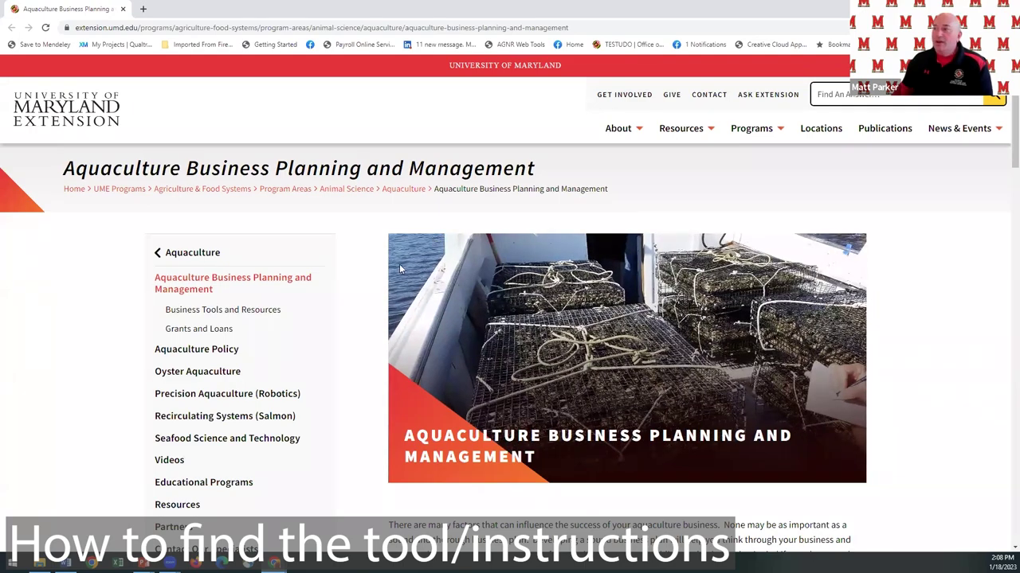
Scroll the Aquaculture Business Planning page down to the Online Economic Spreadsheet Tool section.
{"action": "scroll", "coordinate": [447, 280], "scroll_direction": "down", "scroll_amount": 2}
{"action": "scroll", "coordinate": [447, 280], "scroll_direction": "down", "scroll_amount": 4}
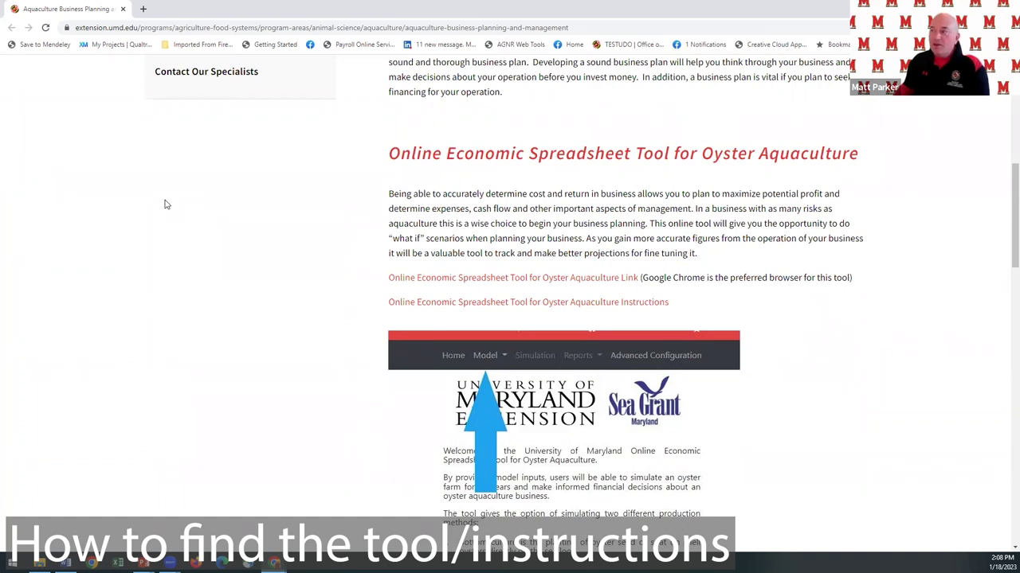
Open the tool's Instruction Booklet PDF and begin reading from its title page.
{"action": "left_click", "coordinate": [482, 307]}
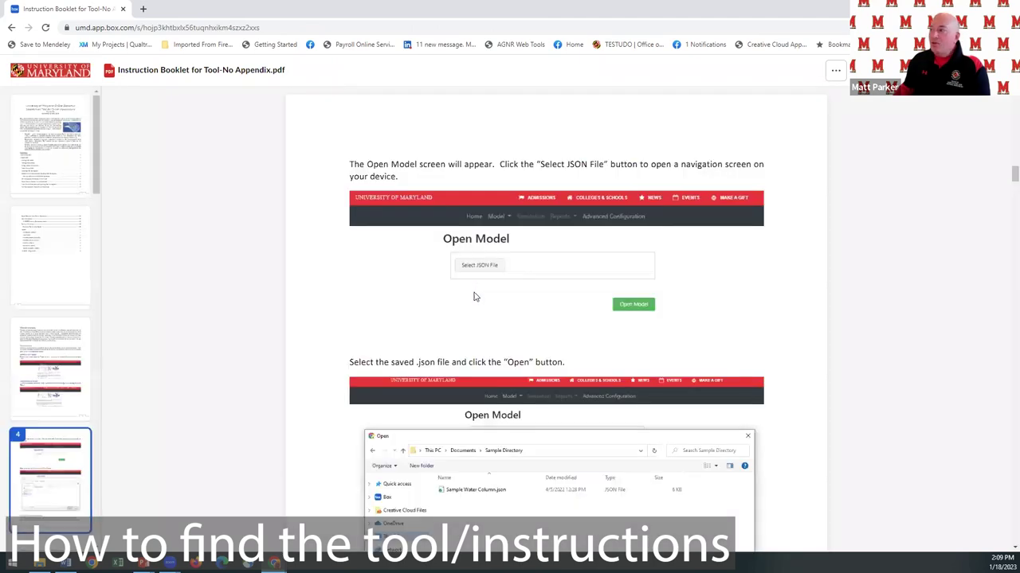
{"action": "left_click", "coordinate": [72, 163]}
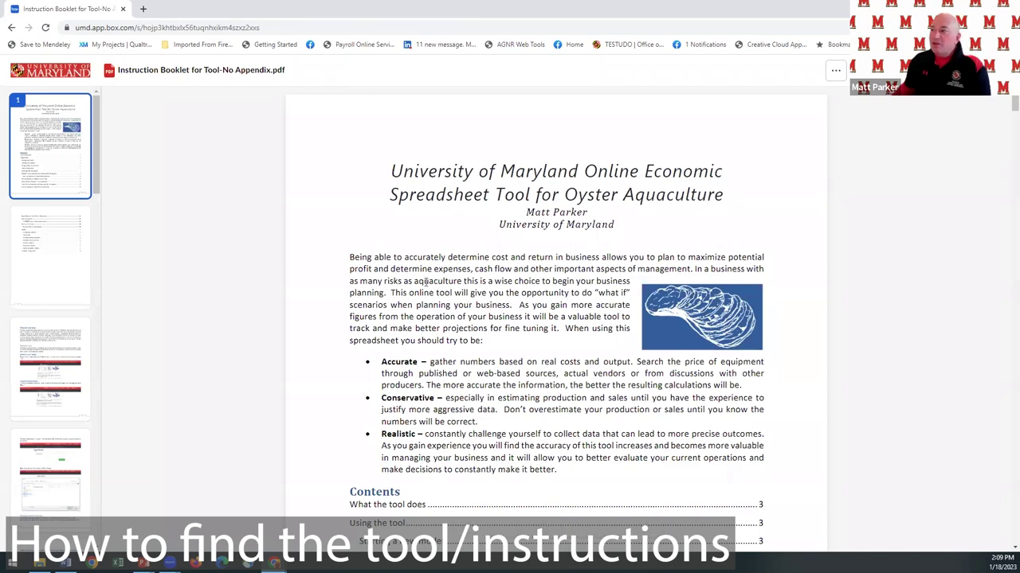
{"action": "scroll", "coordinate": [426, 287], "scroll_direction": "down", "scroll_amount": 6}
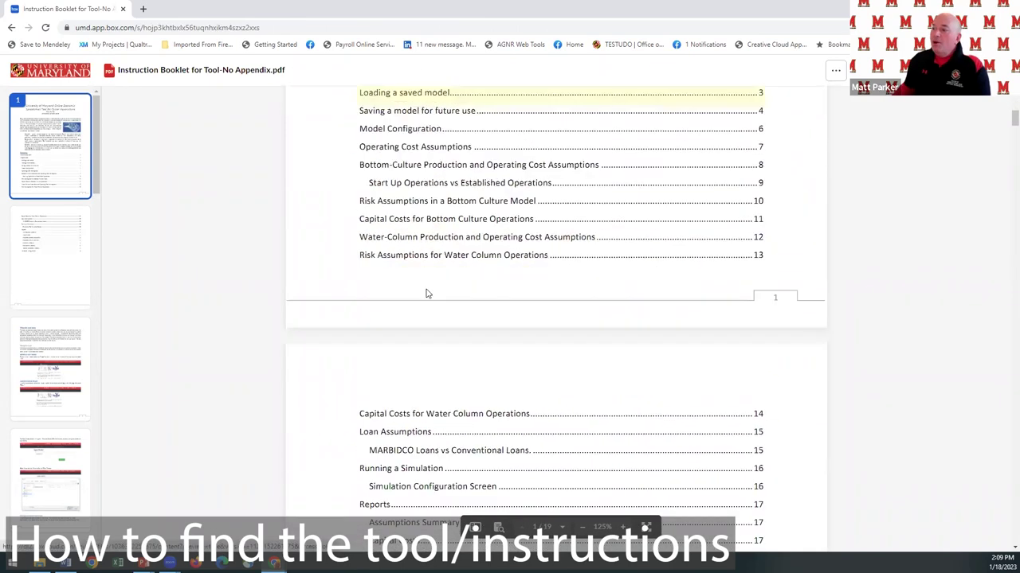
{"action": "scroll", "coordinate": [426, 294], "scroll_direction": "down", "scroll_amount": 5}
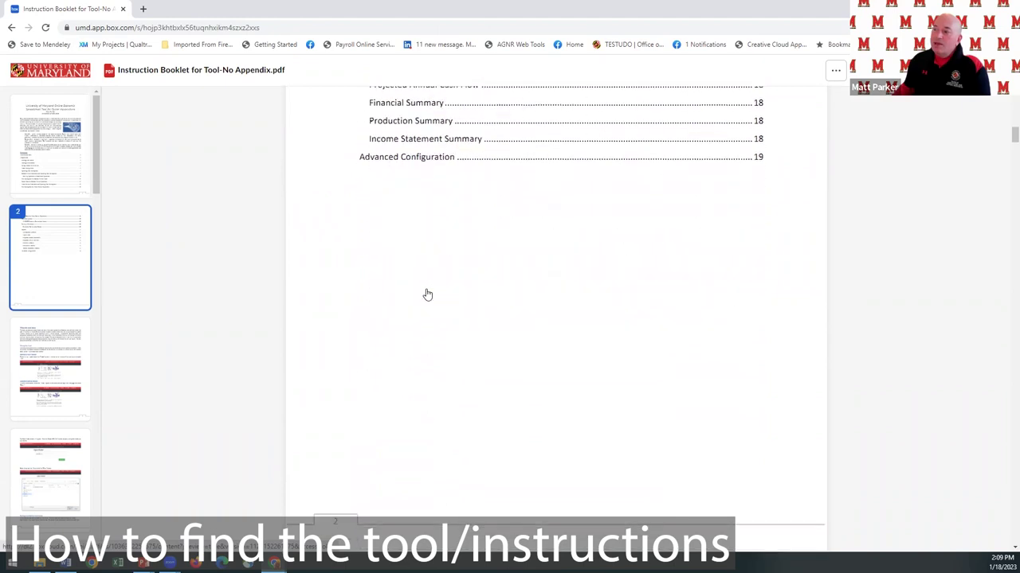
{"action": "scroll", "coordinate": [427, 295], "scroll_direction": "down", "scroll_amount": 8}
{"action": "scroll", "coordinate": [427, 292], "scroll_direction": "down", "scroll_amount": 4}
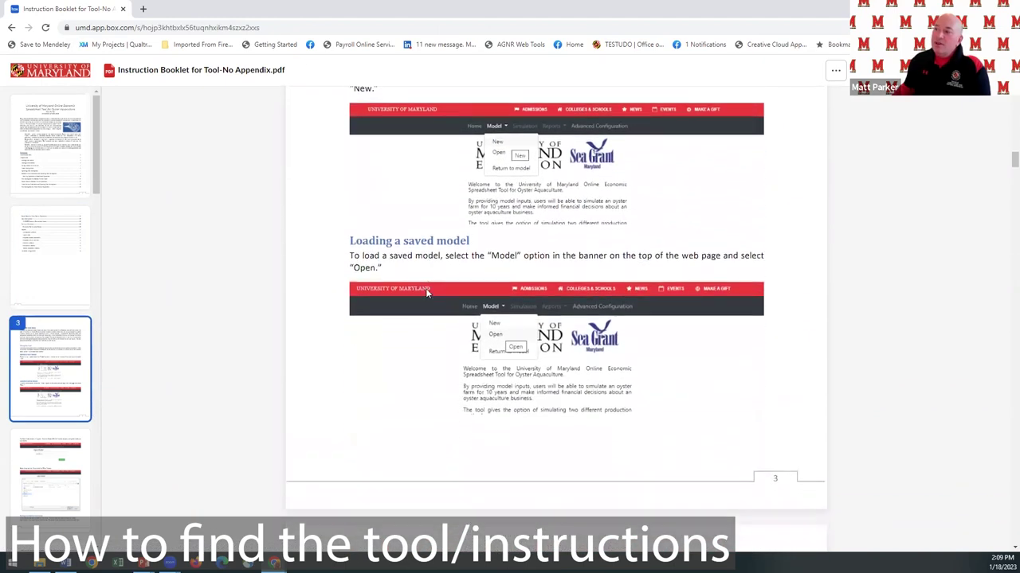
Read on through the booklet to page 7's Operating Cost Assumptions.
{"action": "scroll", "coordinate": [426, 292], "scroll_direction": "down", "scroll_amount": 8}
{"action": "scroll", "coordinate": [426, 292], "scroll_direction": "down", "scroll_amount": 8}
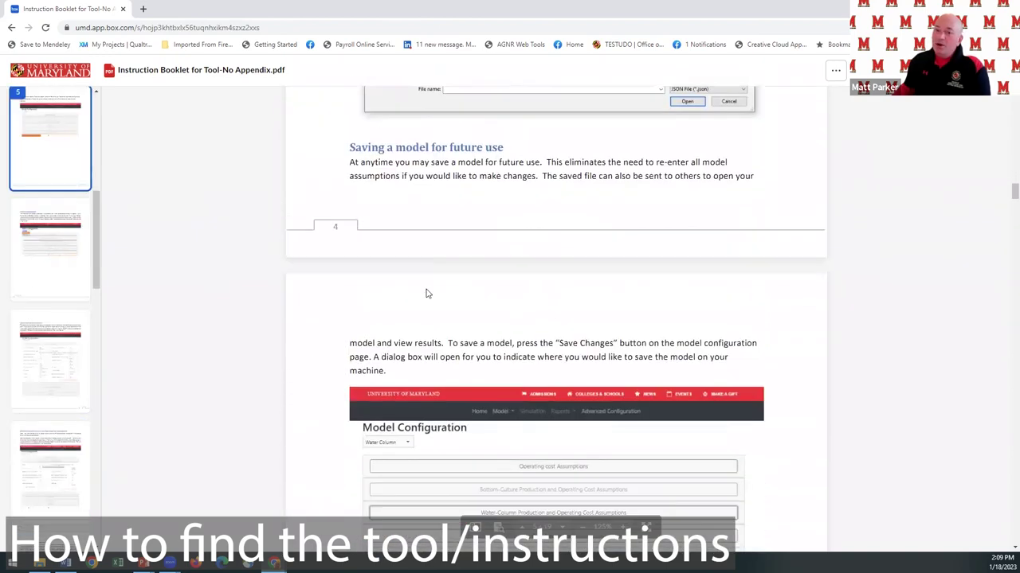
{"action": "scroll", "coordinate": [426, 294], "scroll_direction": "down", "scroll_amount": 1}
{"action": "scroll", "coordinate": [426, 293], "scroll_direction": "down", "scroll_amount": 6}
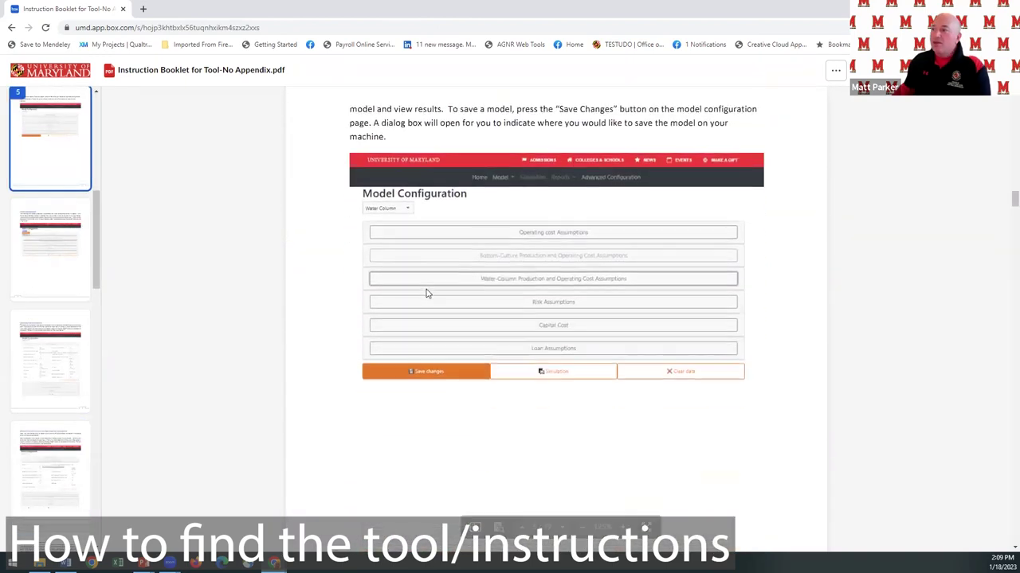
{"action": "scroll", "coordinate": [426, 293], "scroll_direction": "down", "scroll_amount": 6}
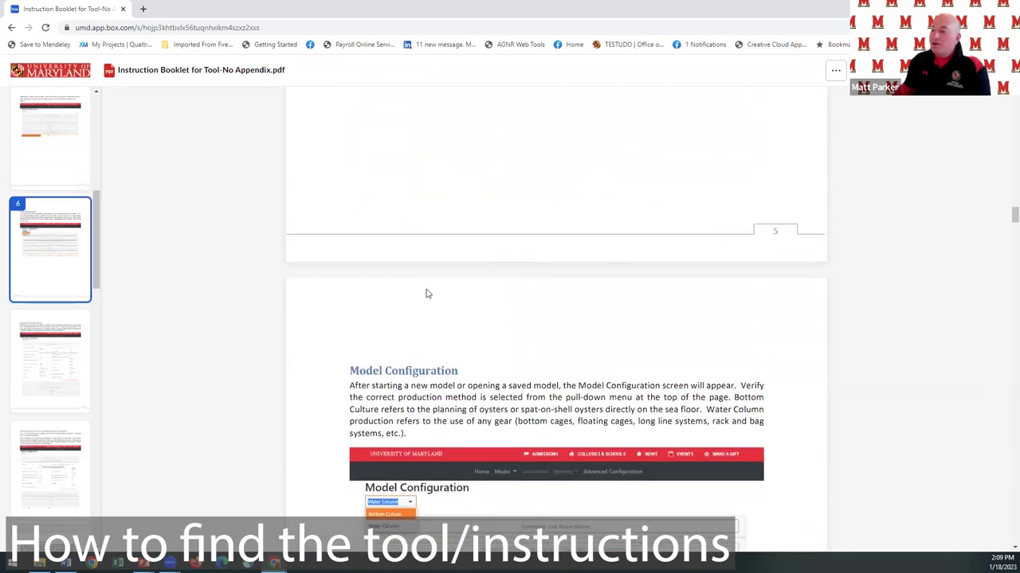
{"action": "scroll", "coordinate": [426, 293], "scroll_direction": "down", "scroll_amount": 4}
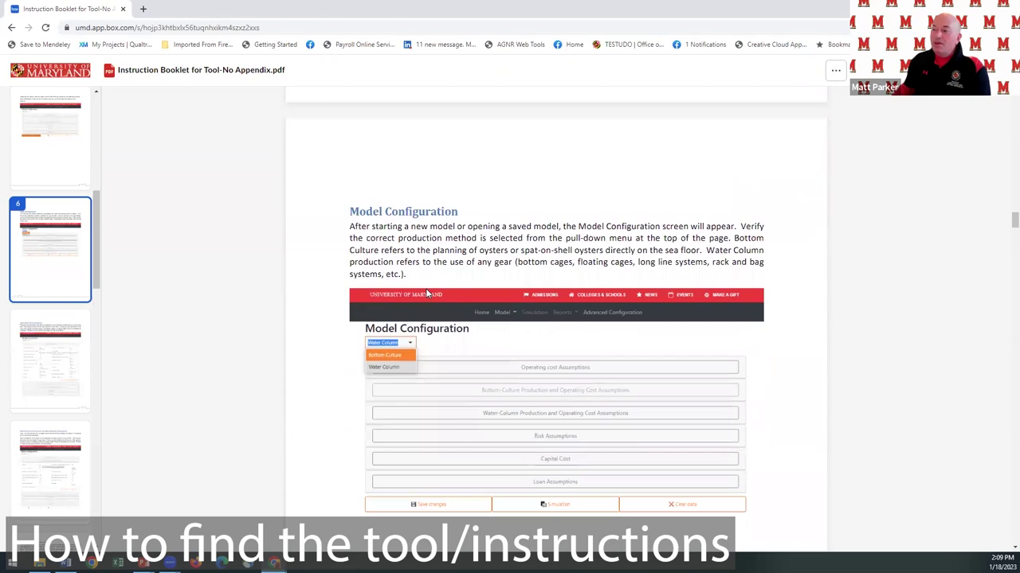
{"action": "scroll", "coordinate": [426, 294], "scroll_direction": "down", "scroll_amount": 8}
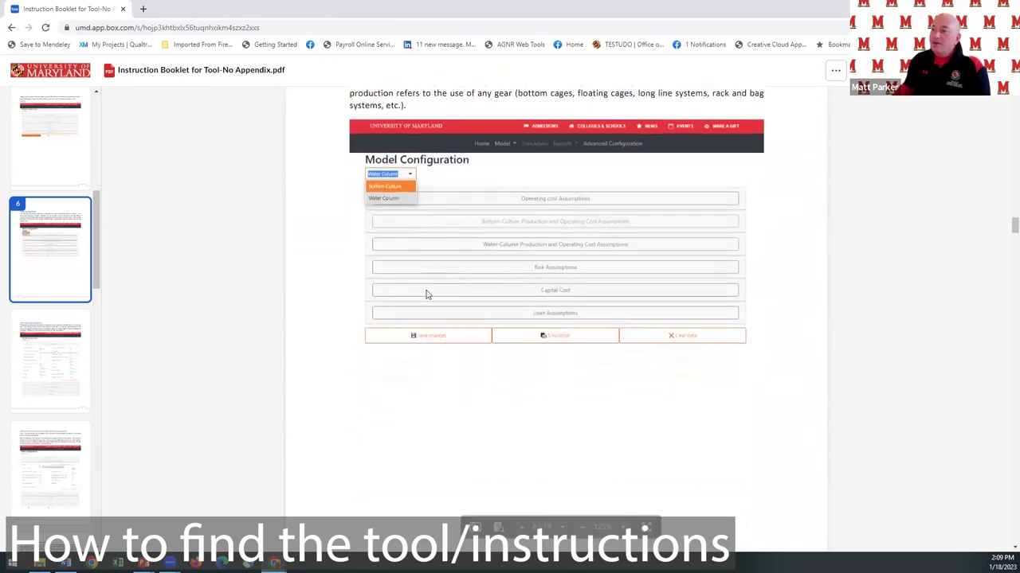
{"action": "scroll", "coordinate": [427, 294], "scroll_direction": "down", "scroll_amount": 12}
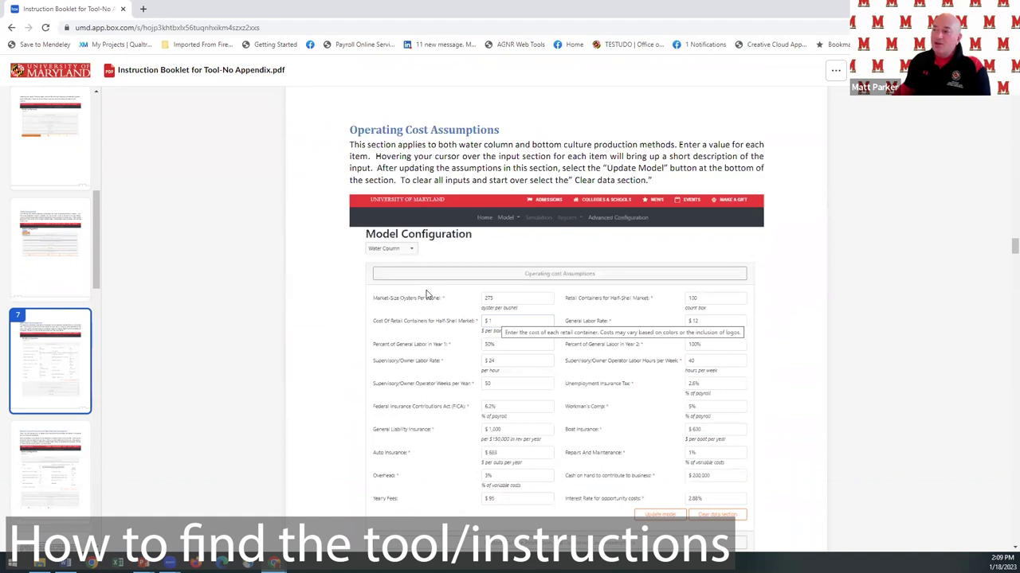
{"action": "scroll", "coordinate": [434, 315], "scroll_direction": "down", "scroll_amount": 3}
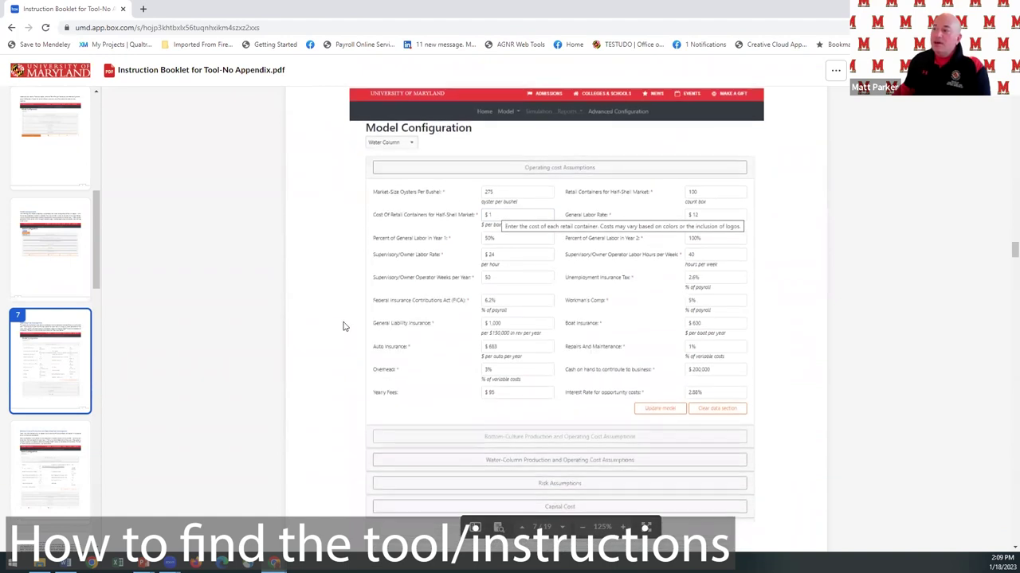
Return to the aquaculture page and follow the Online Economic Spreadsheet Tool for Oyster Aquaculture link.
{"action": "left_click", "coordinate": [10, 30]}
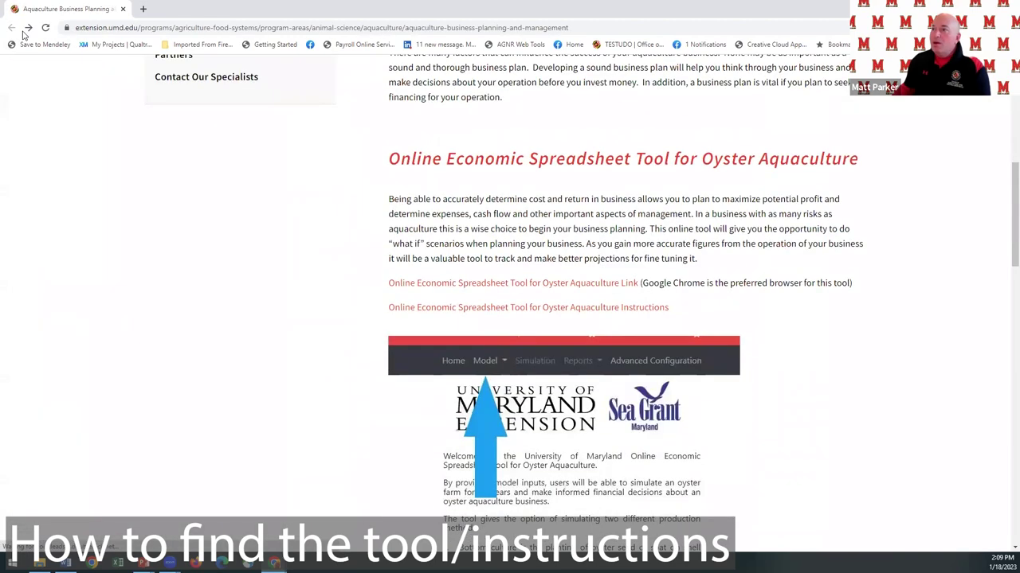
{"action": "left_click", "coordinate": [479, 162]}
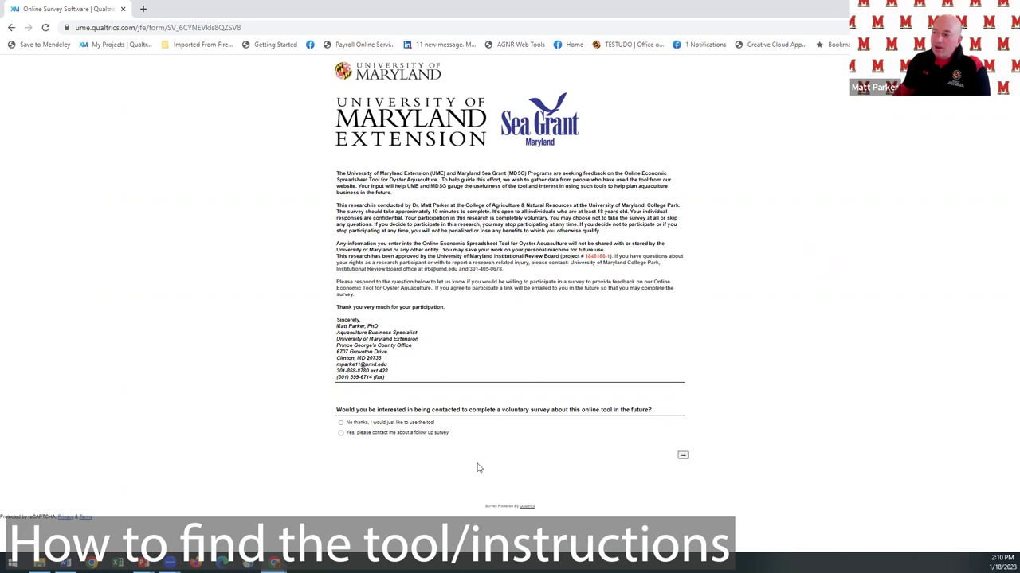
Agree to a follow-up survey, enter a contact e-mail, and continue to the oyster tool.
{"action": "left_click", "coordinate": [340, 434]}
{"action": "left_click", "coordinate": [683, 455]}
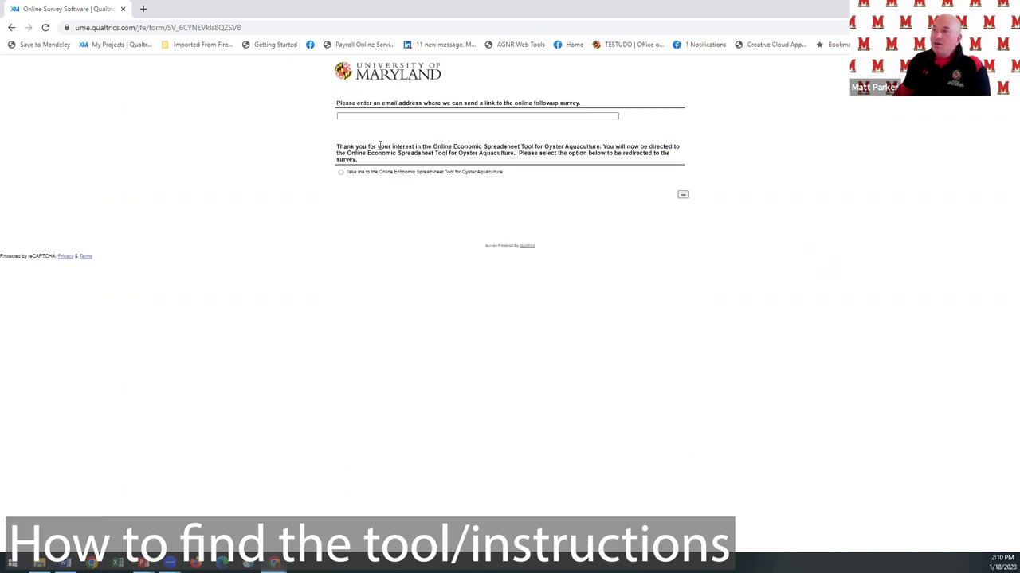
{"action": "left_click", "coordinate": [355, 116]}
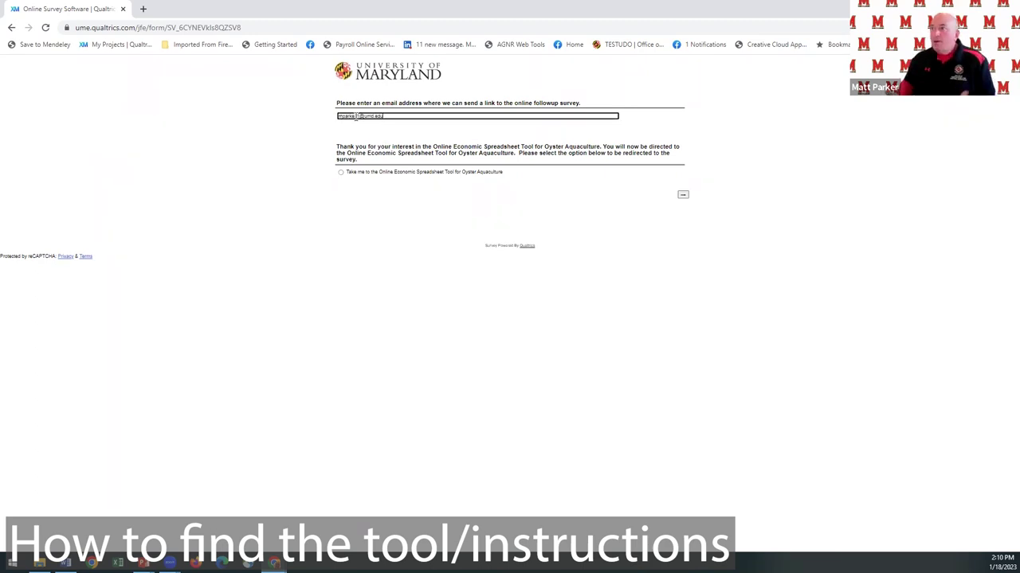
{"action": "left_click", "coordinate": [341, 172]}
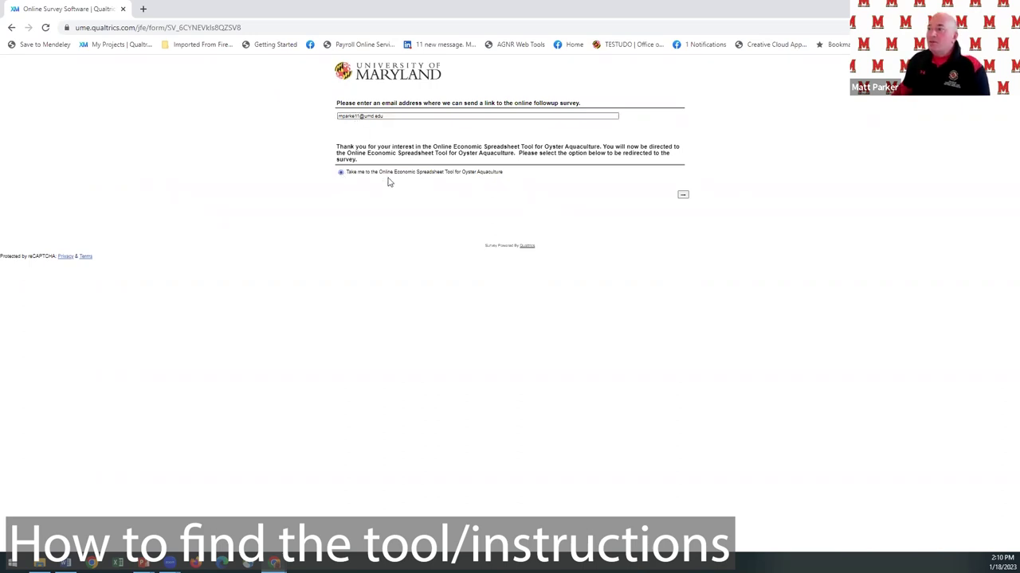
{"action": "left_click", "coordinate": [682, 197]}
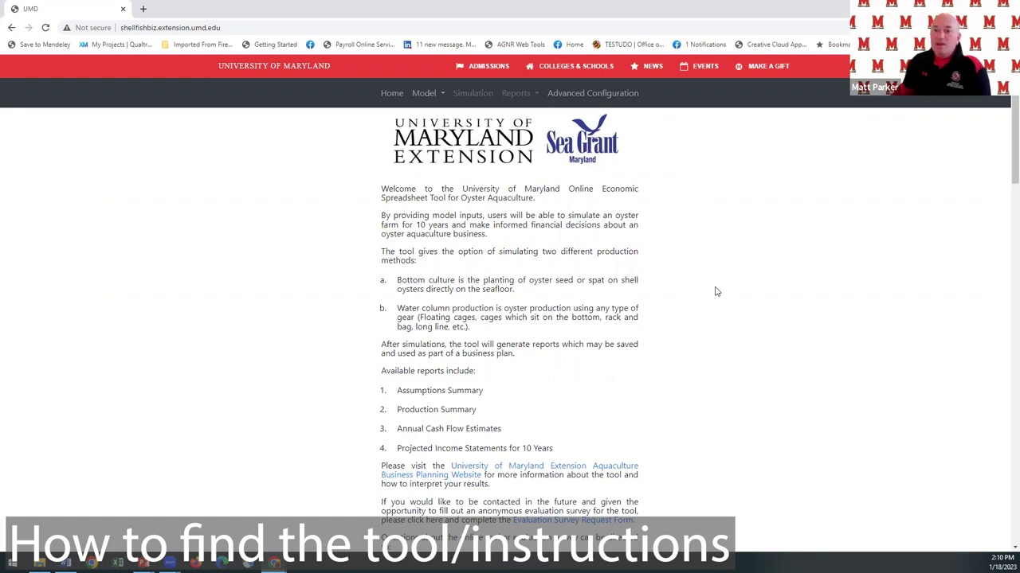
Zoom in on the welcome page, read the Basic Tool Instructions, and return to the top.
{"action": "key", "text": "ctrl+plus"}
{"action": "key", "text": "ctrl+plus"}
{"action": "key", "text": "ctrl+plus"}
{"action": "key", "text": "ctrl+plus"}
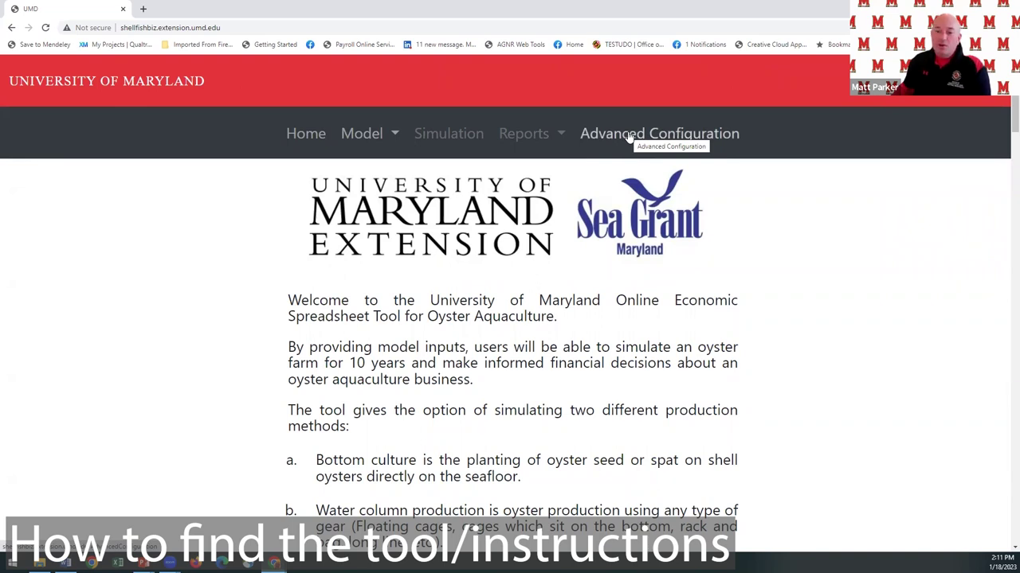
{"action": "scroll", "coordinate": [800, 298], "scroll_direction": "down", "scroll_amount": 3}
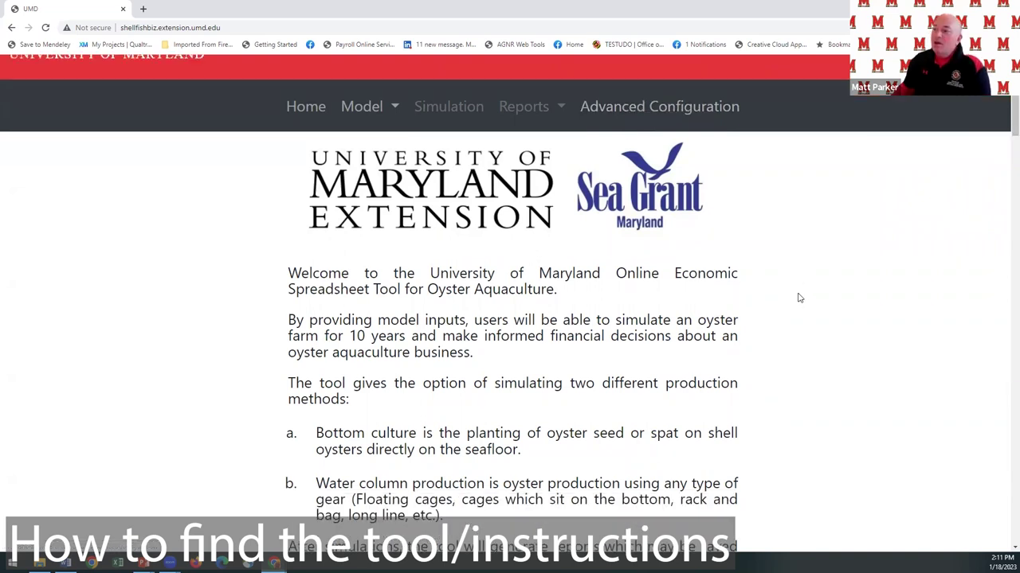
{"action": "scroll", "coordinate": [800, 297], "scroll_direction": "down", "scroll_amount": 2}
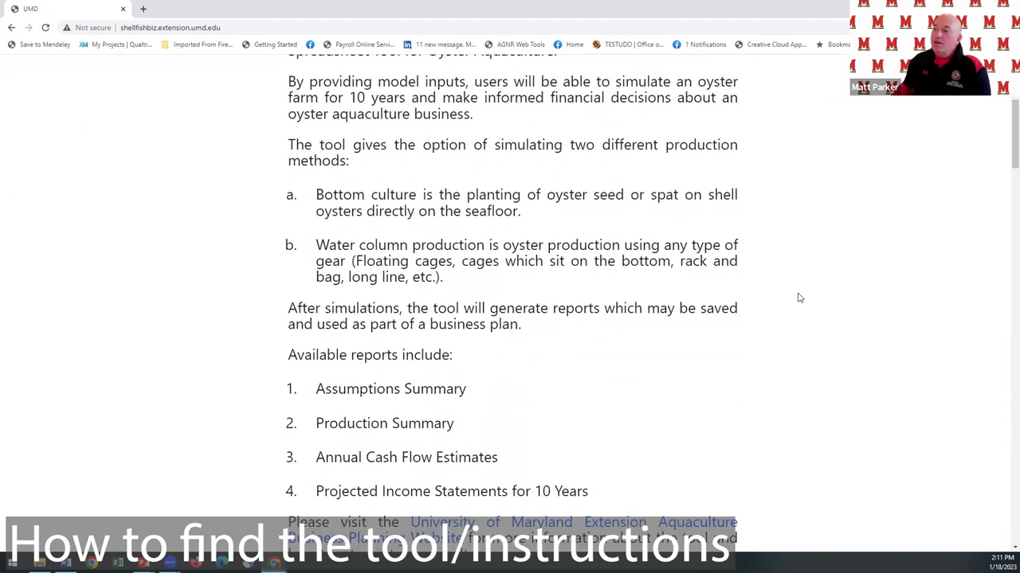
{"action": "scroll", "coordinate": [800, 298], "scroll_direction": "down", "scroll_amount": 2}
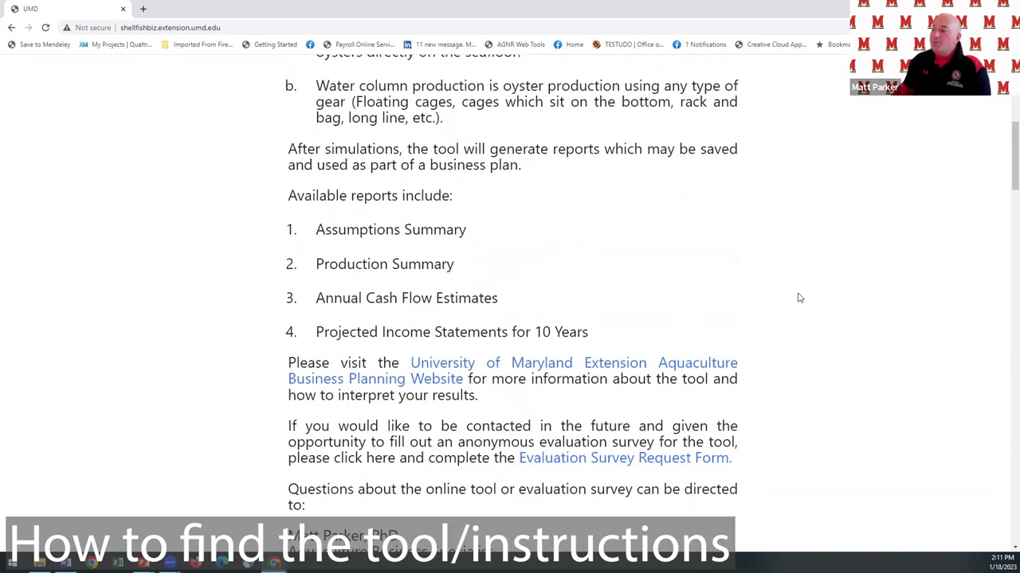
{"action": "scroll", "coordinate": [800, 298], "scroll_direction": "down", "scroll_amount": 1}
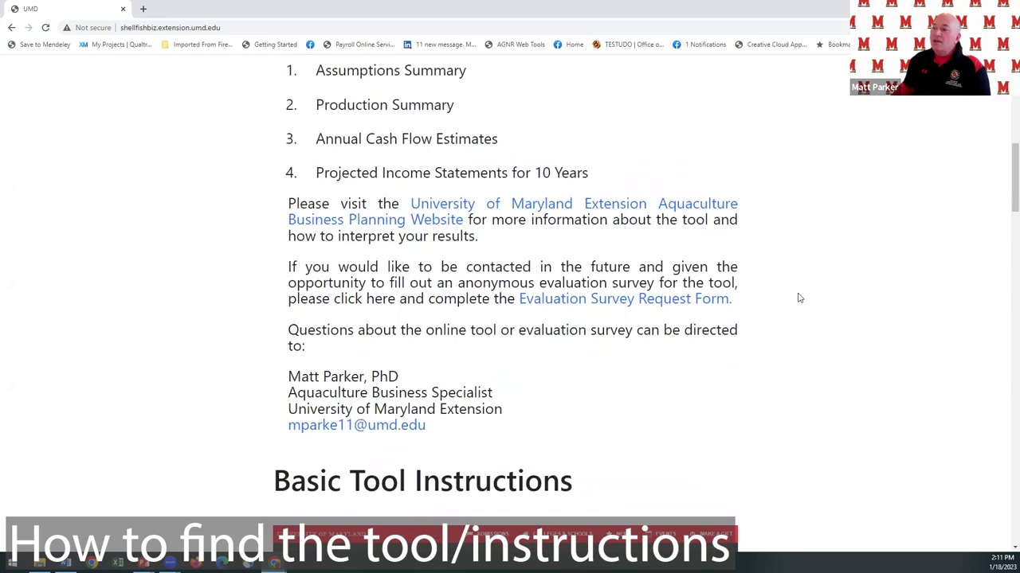
{"action": "scroll", "coordinate": [799, 297], "scroll_direction": "down", "scroll_amount": 5}
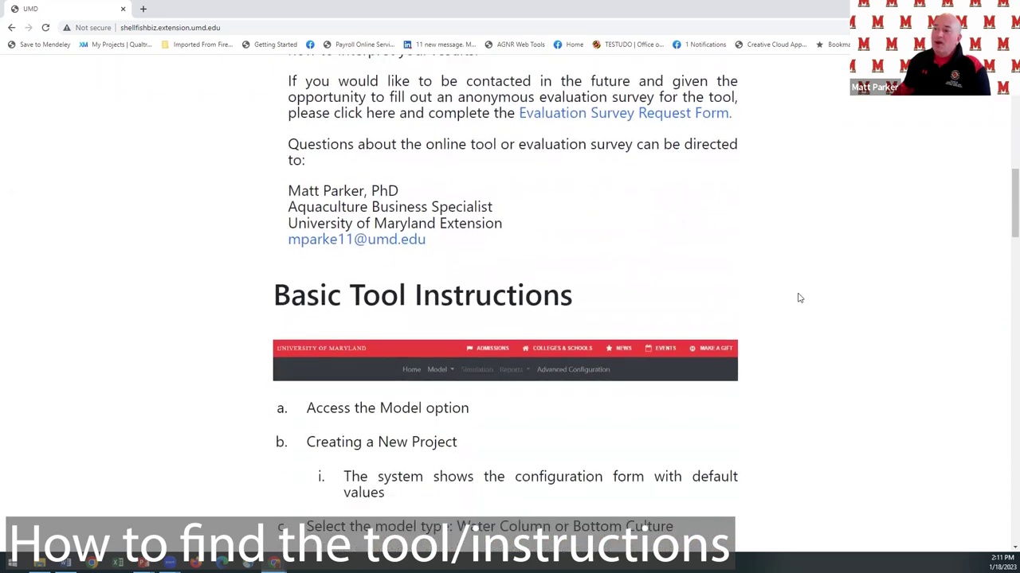
{"action": "scroll", "coordinate": [800, 298], "scroll_direction": "down", "scroll_amount": 3}
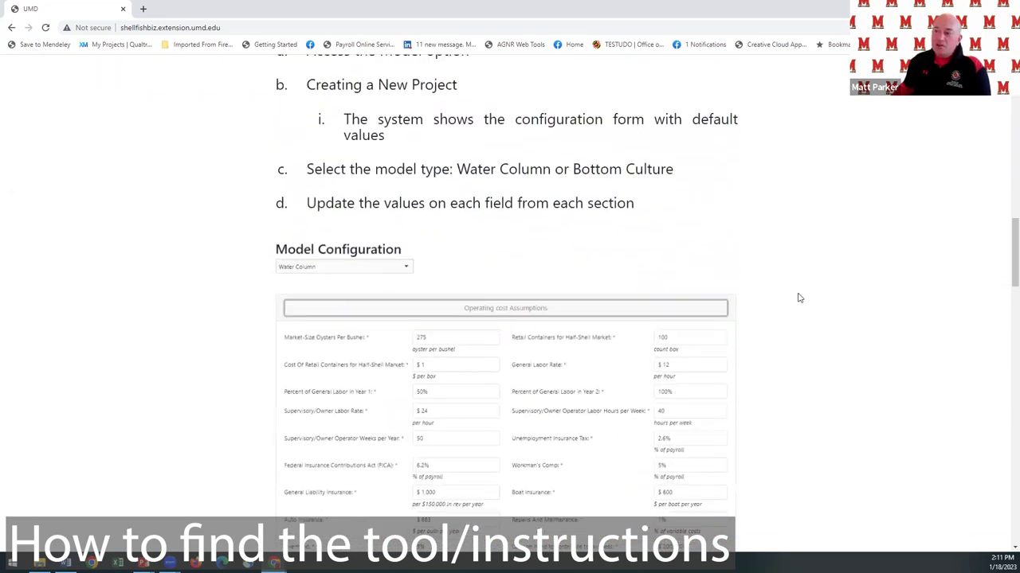
{"action": "scroll", "coordinate": [800, 298], "scroll_direction": "down", "scroll_amount": 5}
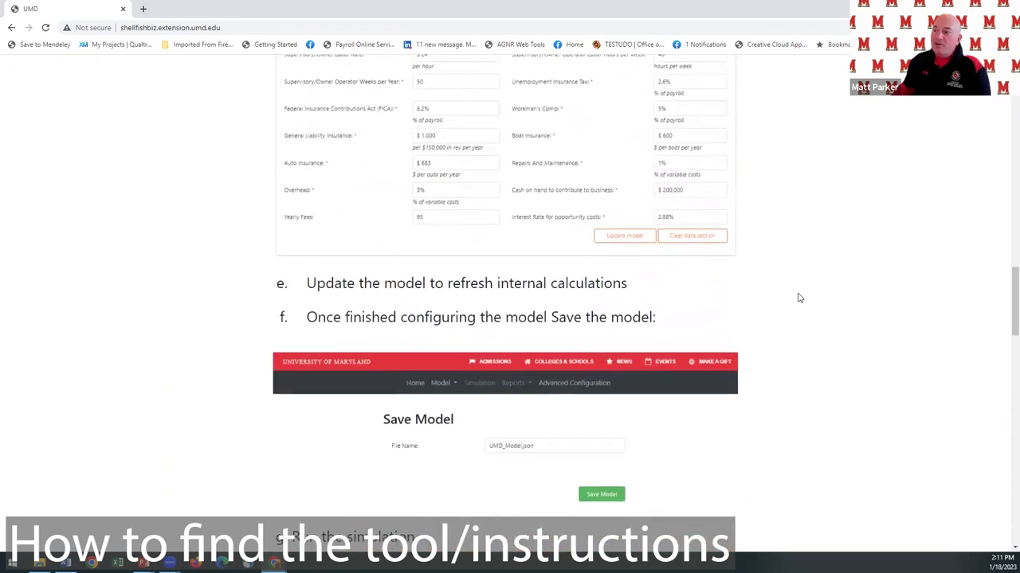
{"action": "scroll", "coordinate": [799, 298], "scroll_direction": "down", "scroll_amount": 4}
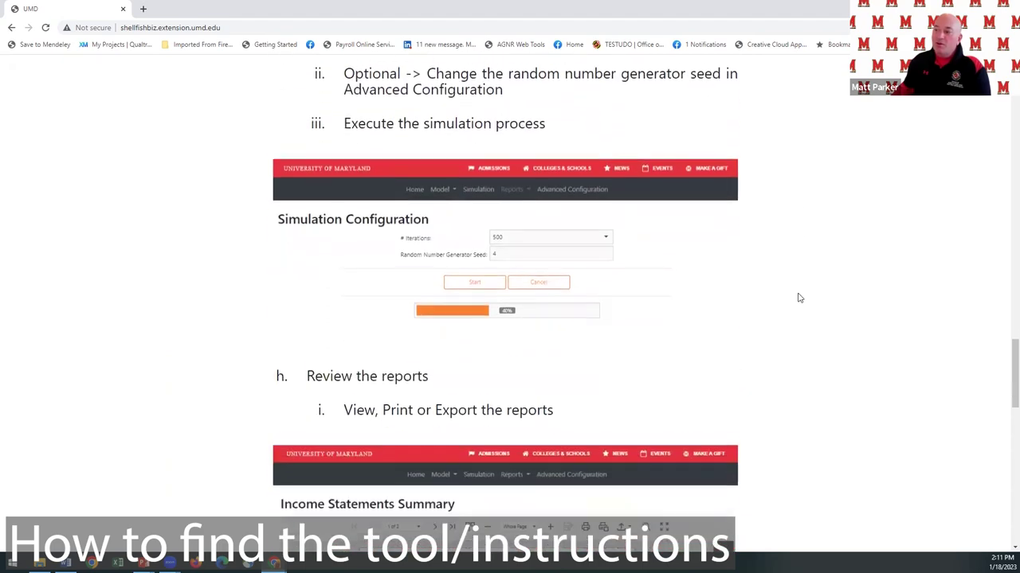
{"action": "left_click_drag", "start_coordinate": [1012, 371], "coordinate": [985, 97]}
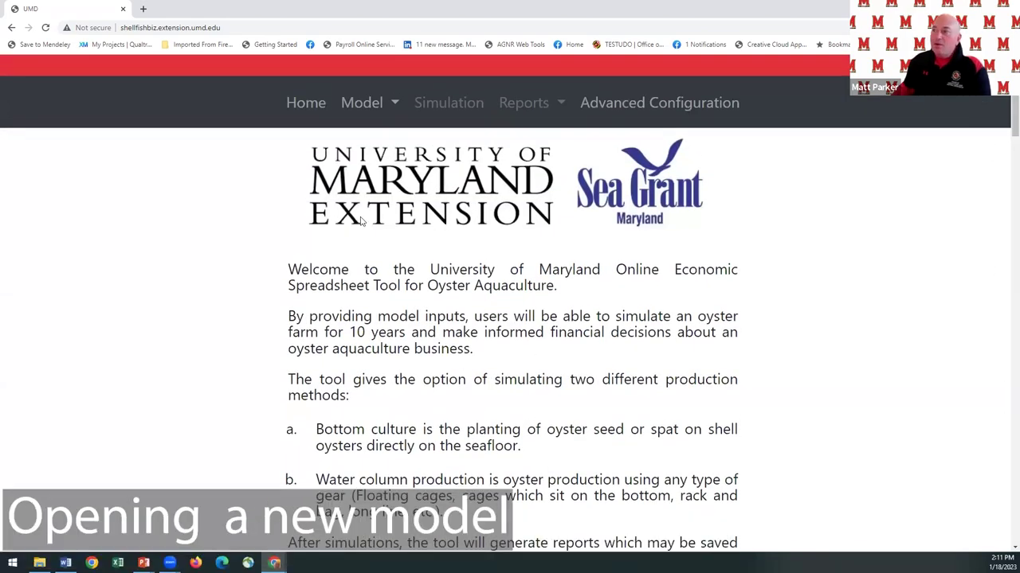
Create a new model from Model > New and choose Bottom Culture as its production type.
{"action": "left_click", "coordinate": [395, 106]}
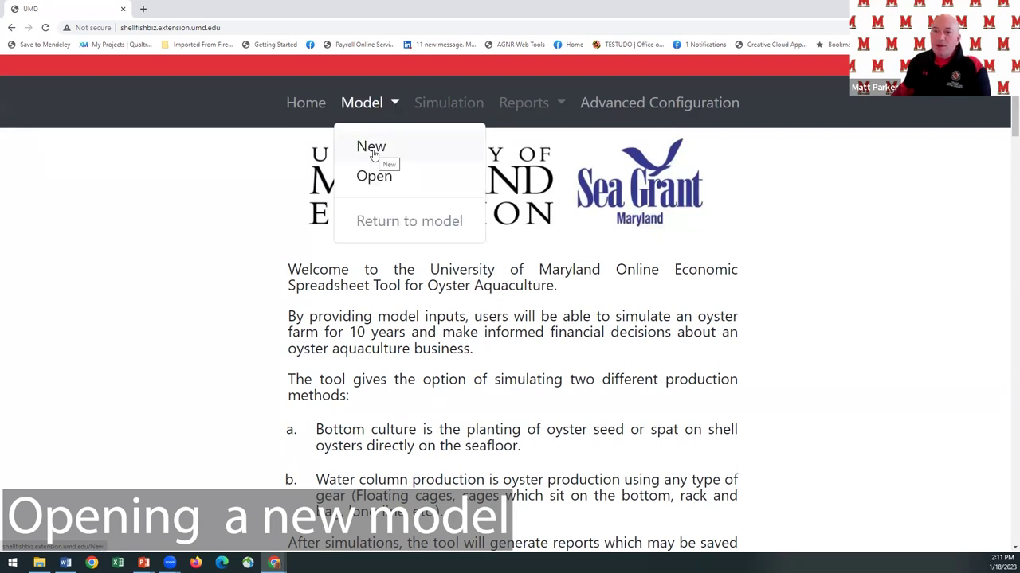
{"action": "left_click", "coordinate": [374, 152]}
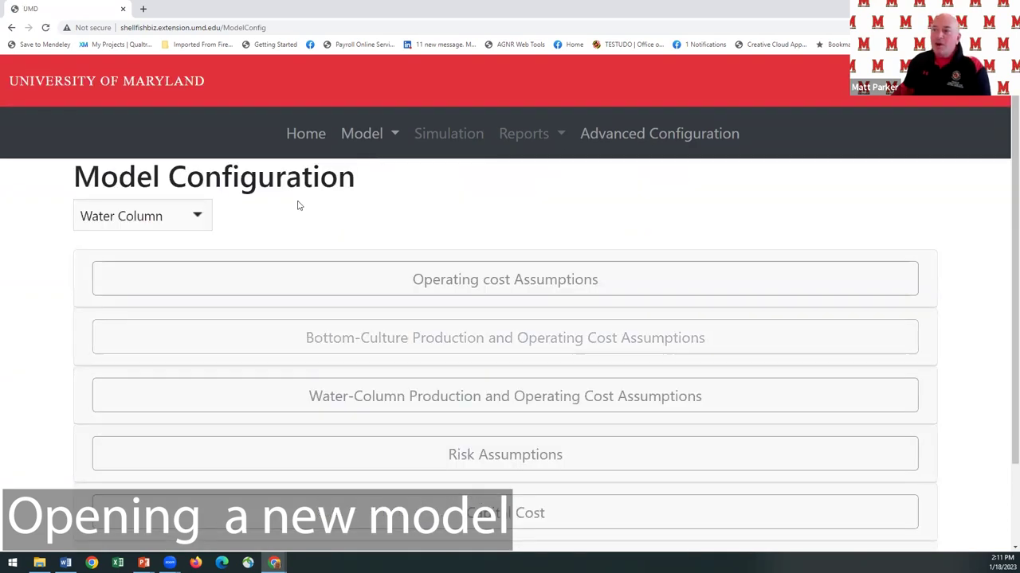
{"action": "left_click", "coordinate": [199, 216]}
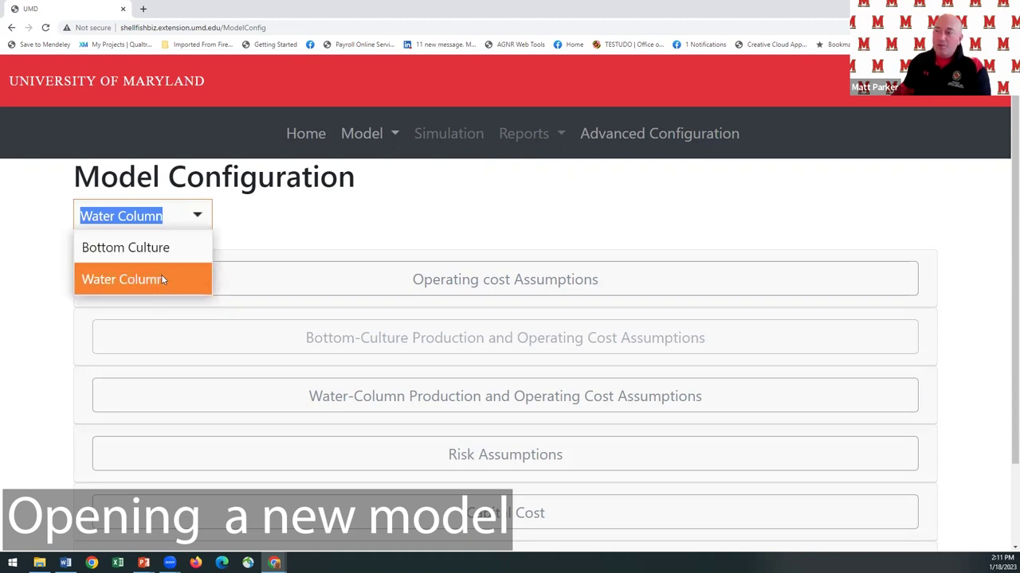
{"action": "left_click", "coordinate": [164, 249]}
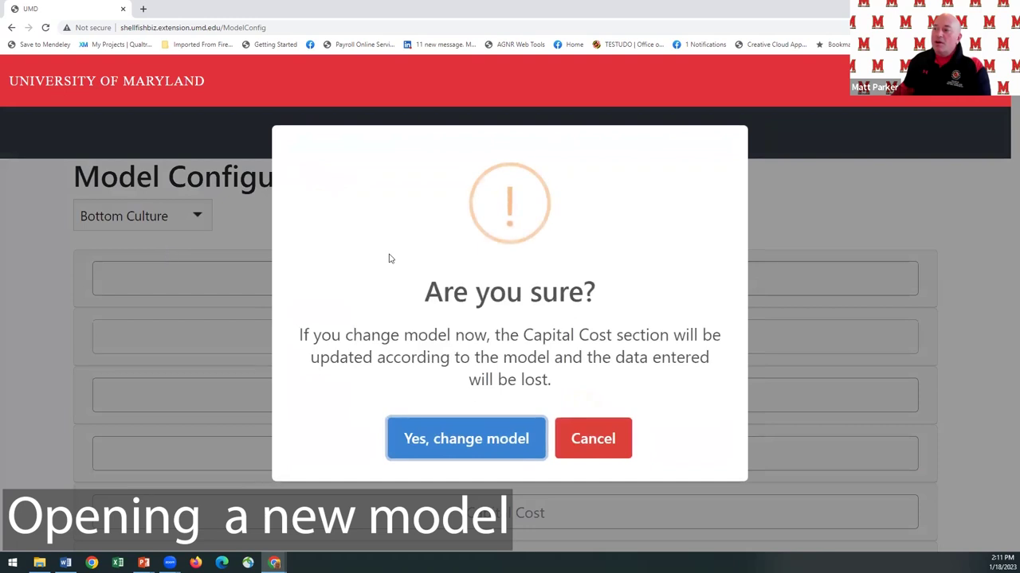
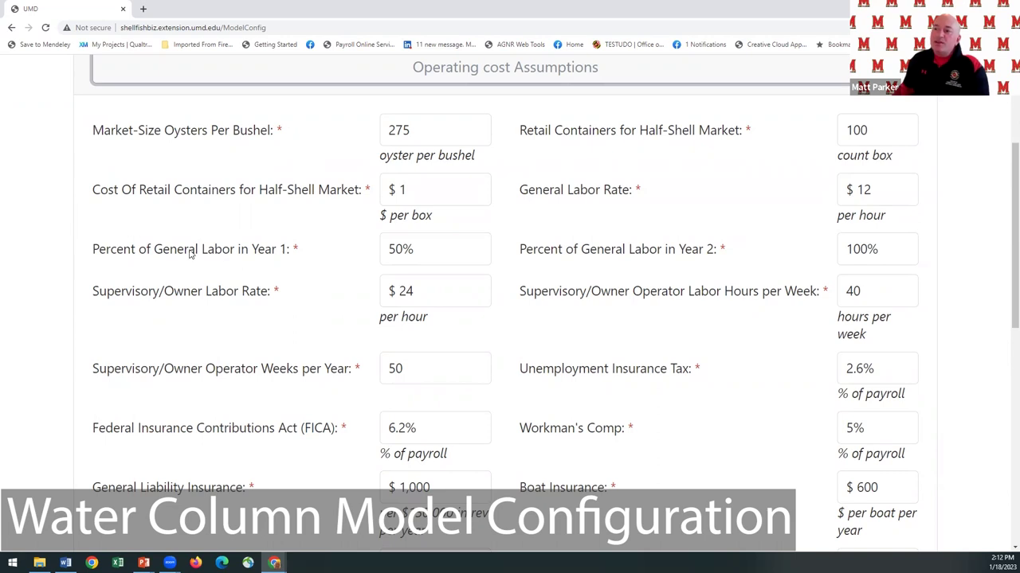
{"action": "mouse_move", "coordinate": [416, 251]}
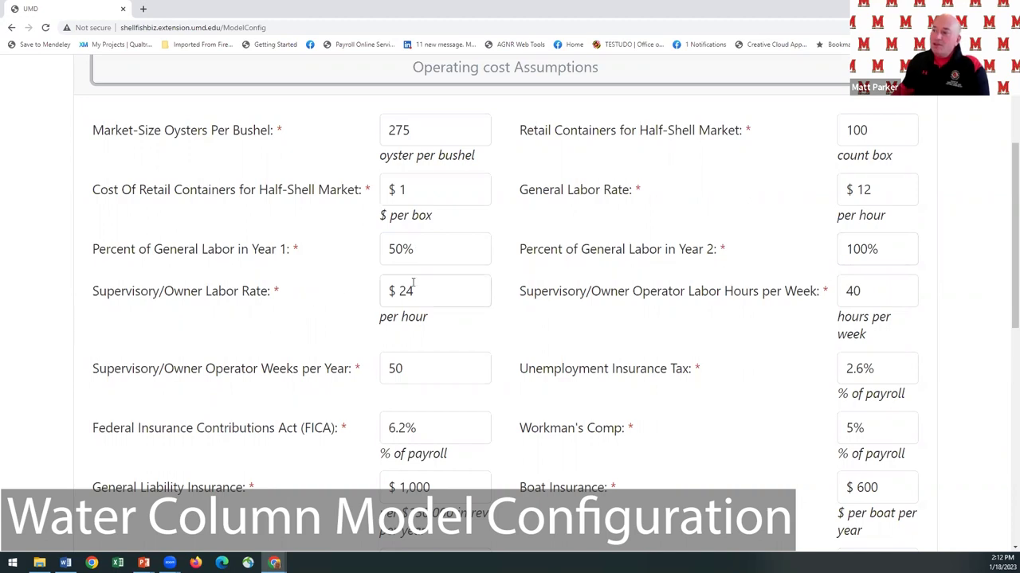
{"action": "mouse_move", "coordinate": [413, 285]}
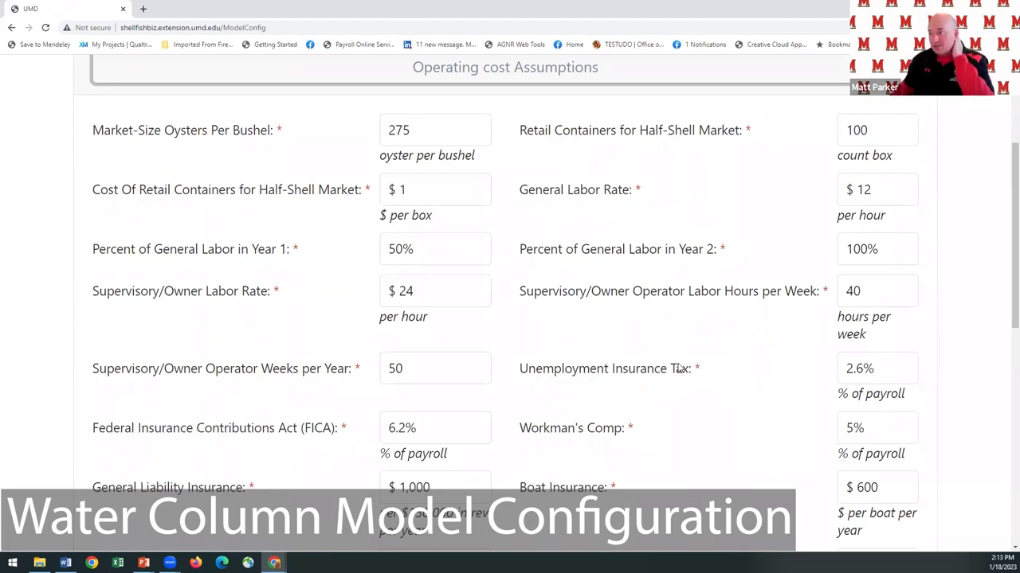
{"action": "scroll", "coordinate": [678, 368], "scroll_direction": "down", "scroll_amount": 3}
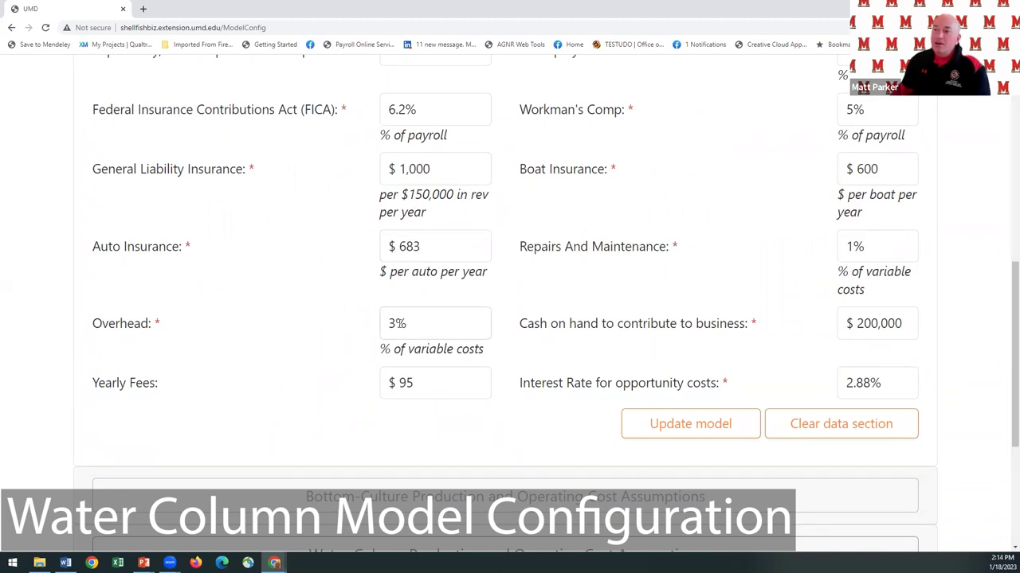
{"action": "mouse_move", "coordinate": [410, 323]}
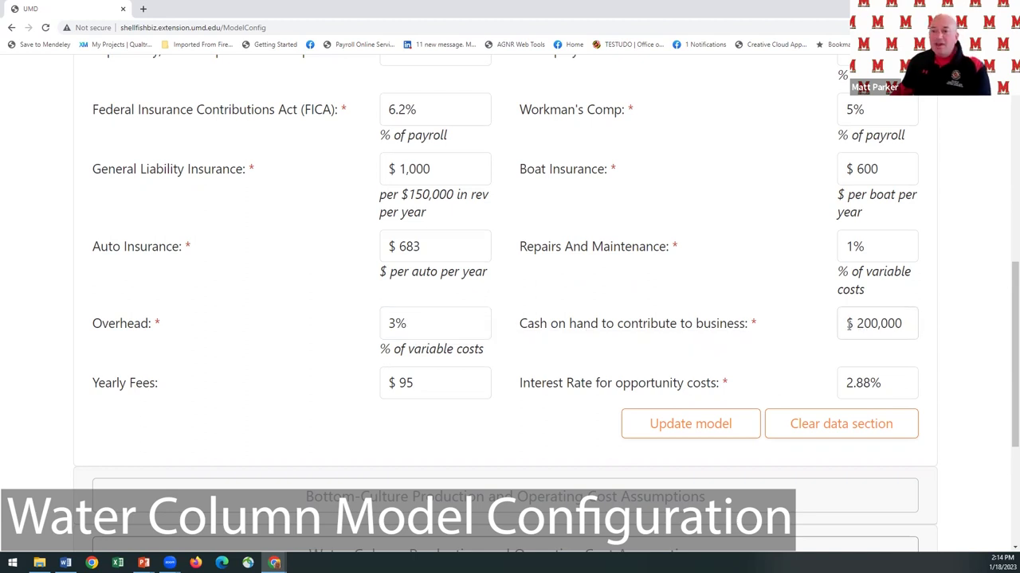
{"action": "mouse_move", "coordinate": [849, 323]}
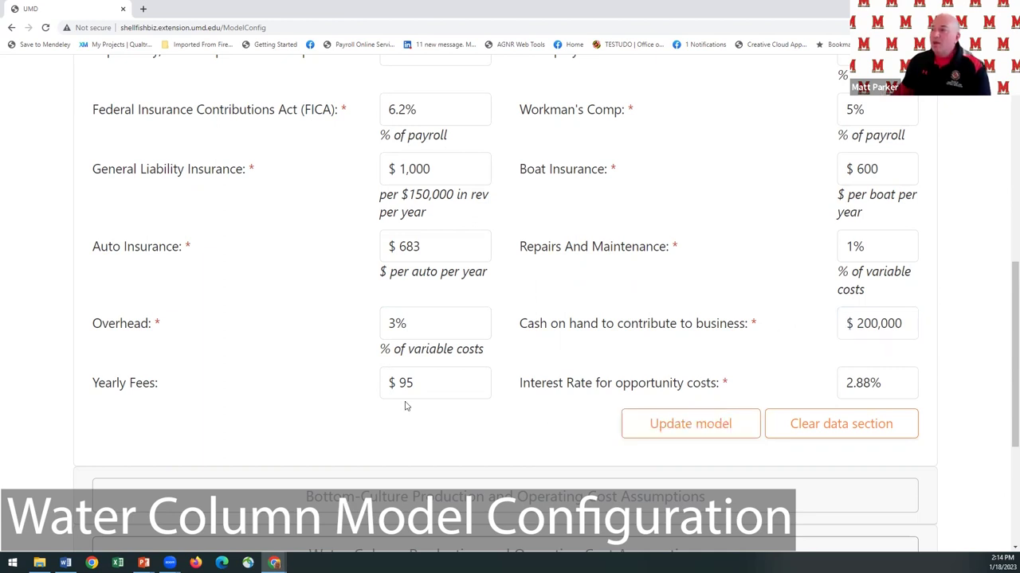
{"action": "mouse_move", "coordinate": [415, 394]}
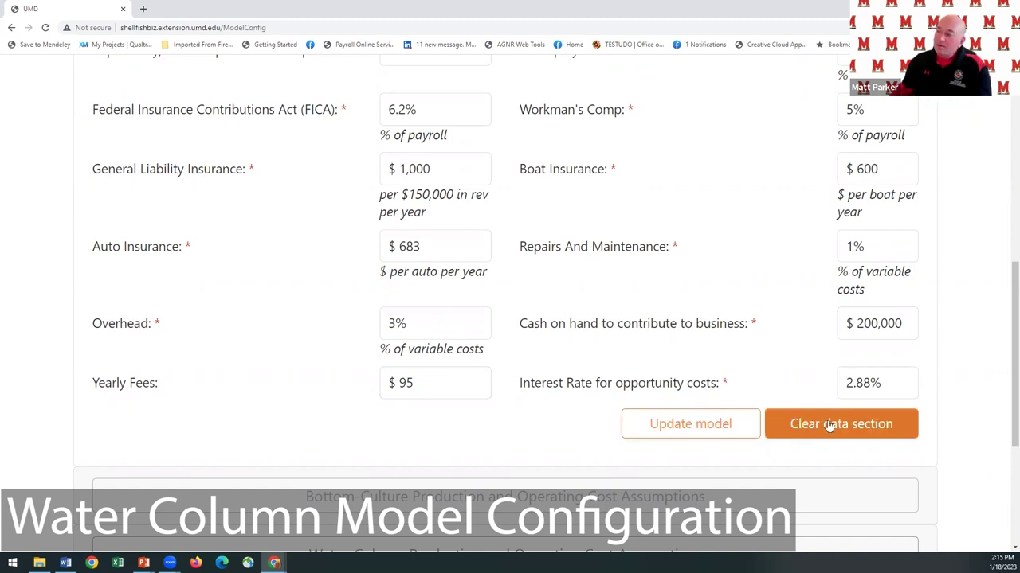
{"action": "scroll", "coordinate": [681, 356], "scroll_direction": "up", "scroll_amount": 5}
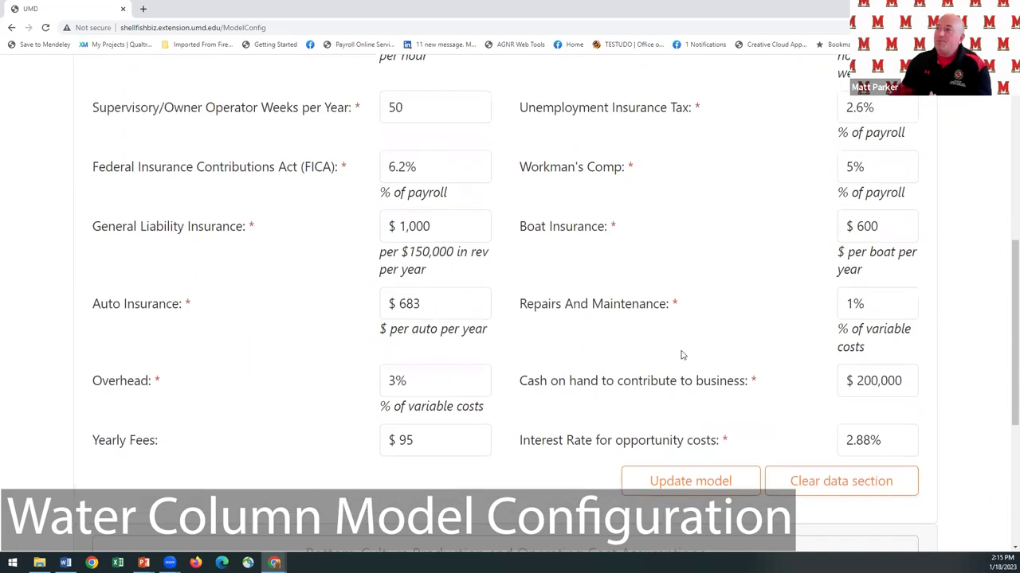
Collapse Operating Cost Assumptions and expand Water-Column Production assumptions, showing the 5-acre lease and 50% survival.
{"action": "left_click", "coordinate": [438, 180]}
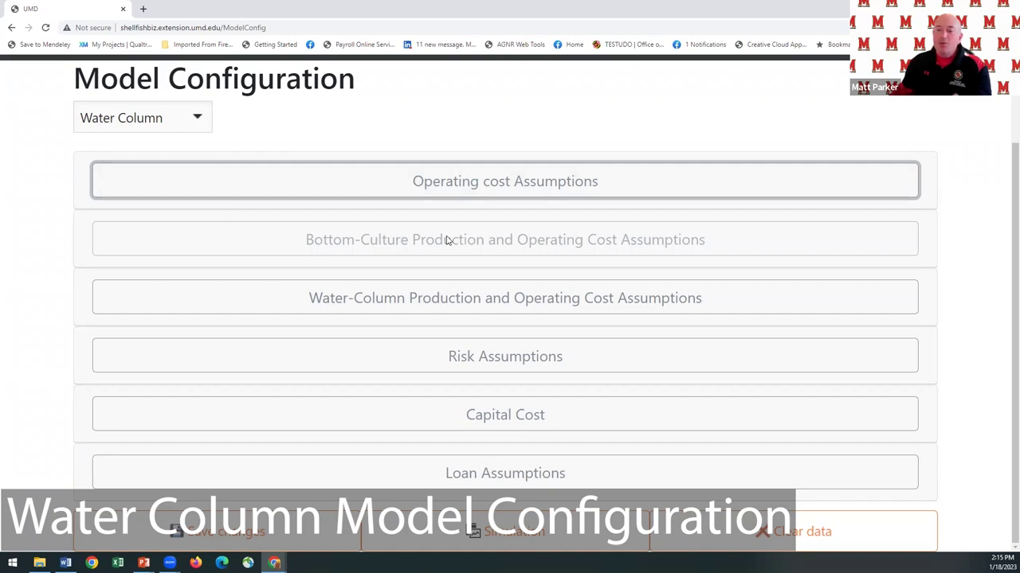
{"action": "left_click", "coordinate": [444, 291]}
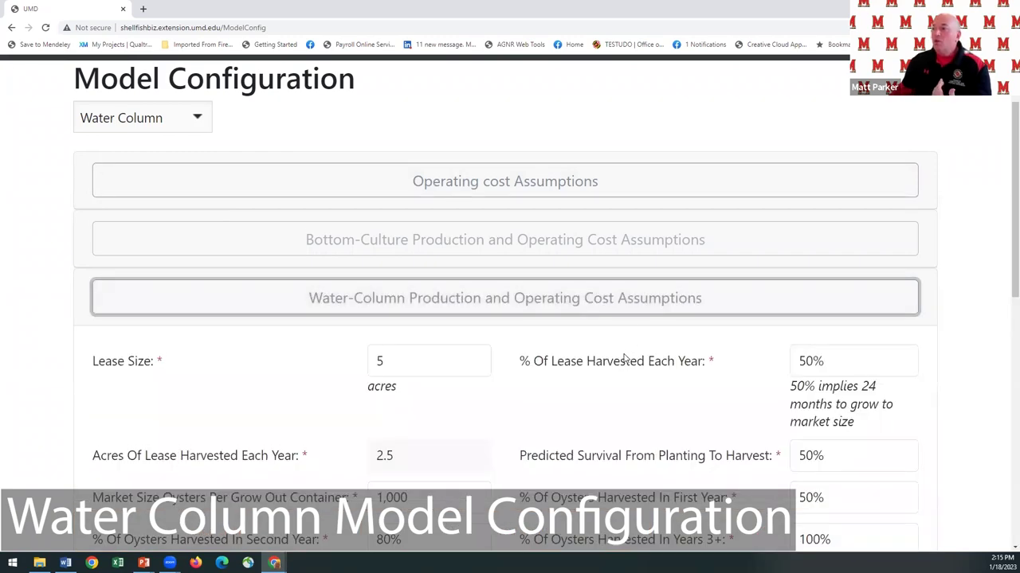
{"action": "scroll", "coordinate": [543, 291], "scroll_direction": "down", "scroll_amount": 2}
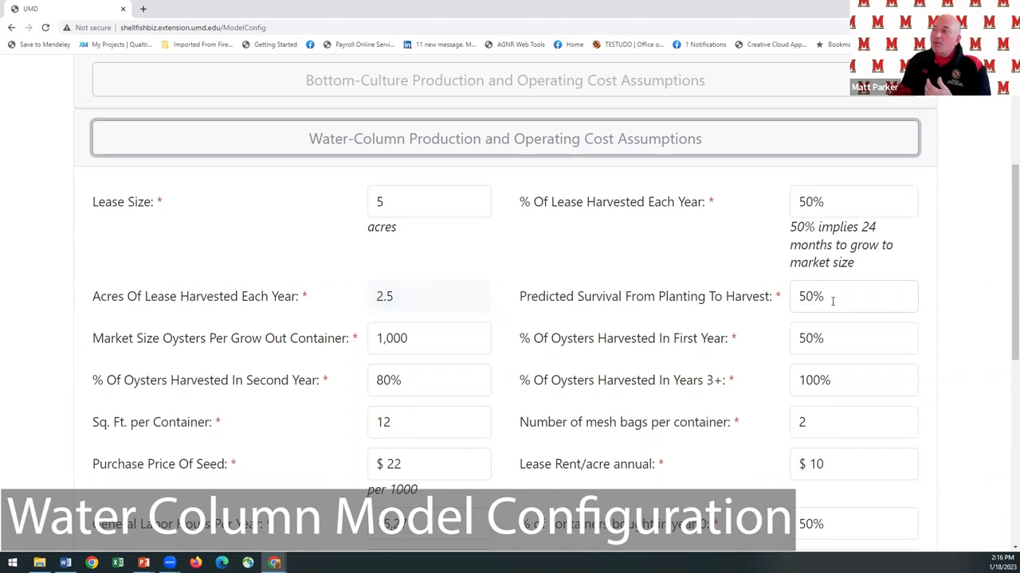
{"action": "mouse_move", "coordinate": [832, 300]}
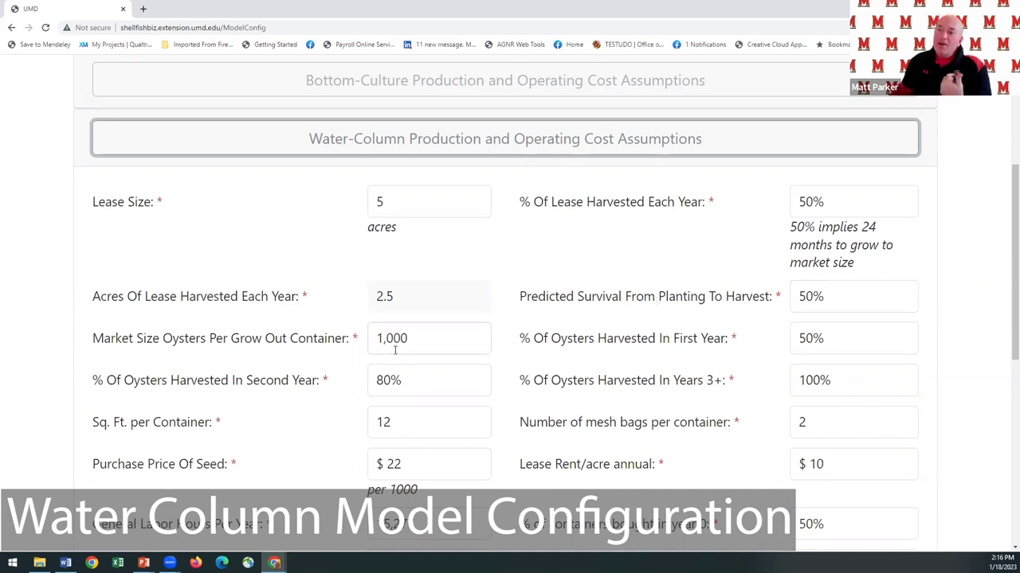
{"action": "mouse_move", "coordinate": [422, 342]}
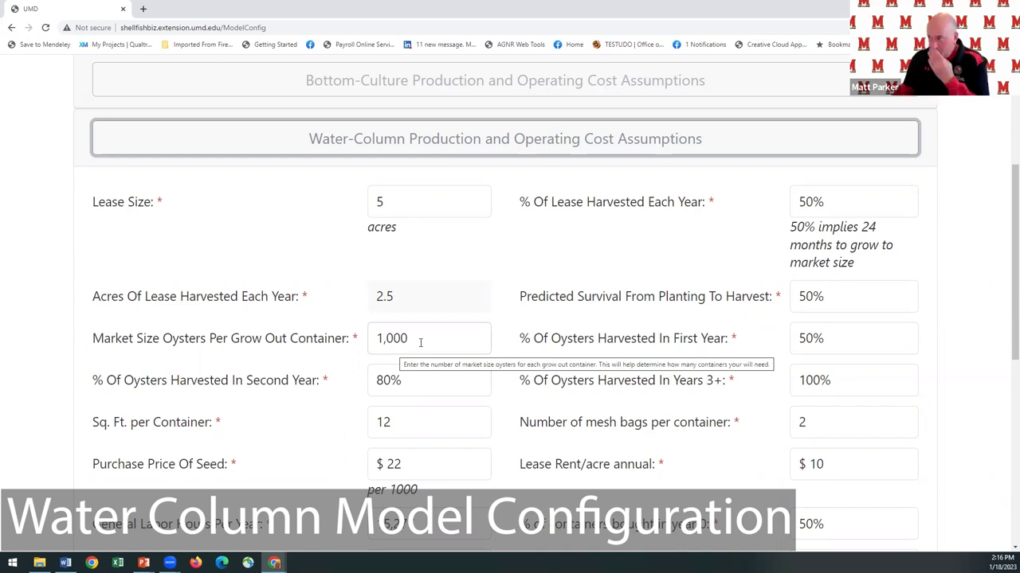
{"action": "mouse_move", "coordinate": [819, 344]}
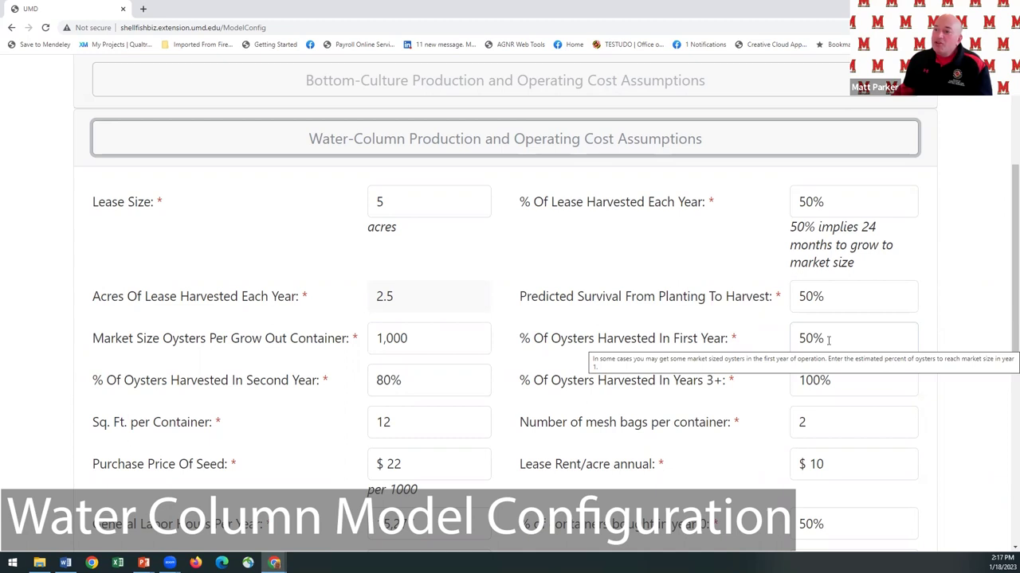
{"action": "mouse_move", "coordinate": [466, 390]}
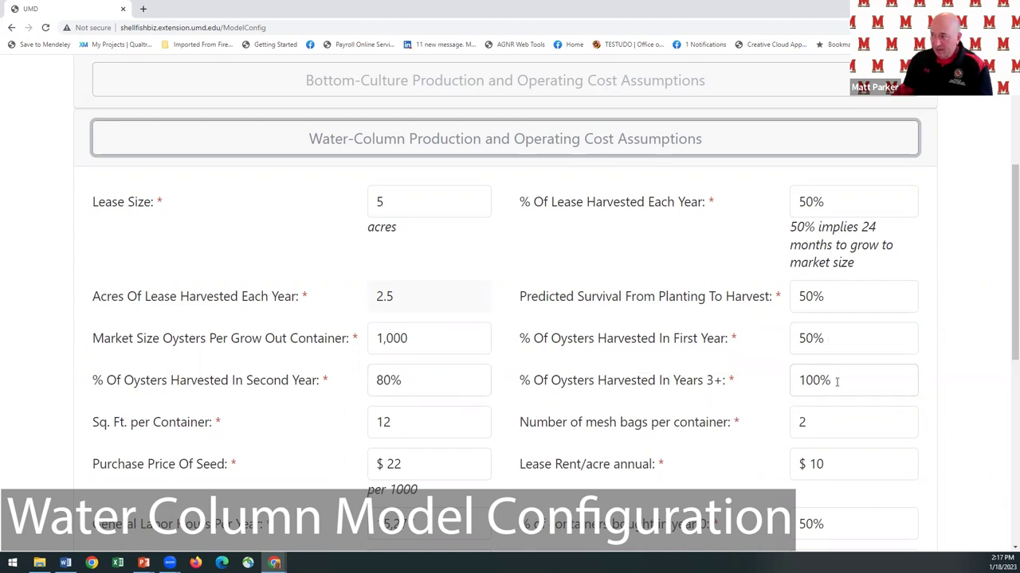
{"action": "mouse_move", "coordinate": [836, 381]}
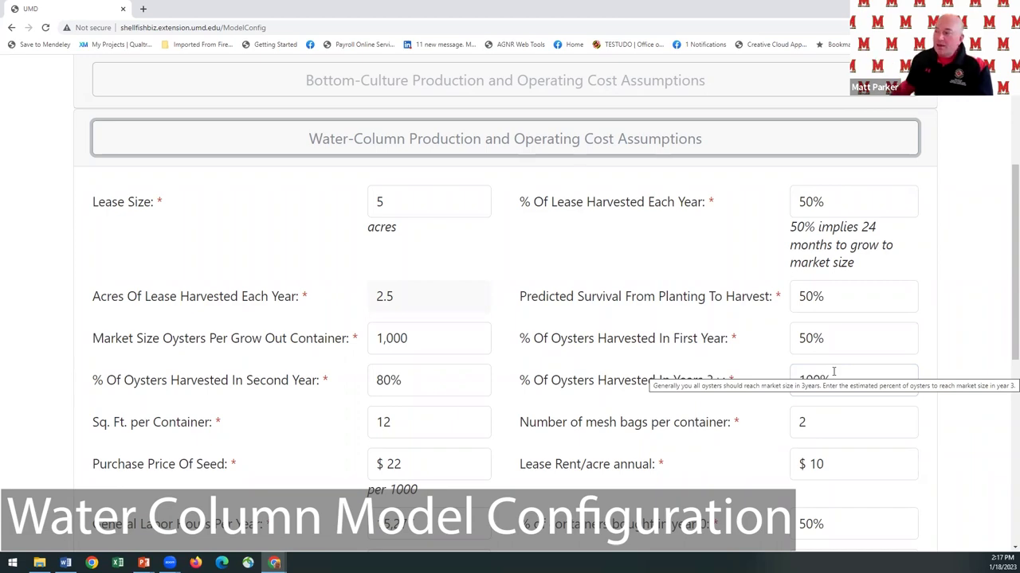
Expand the Risk Assumptions table, showing bushel oyster price $35–$65, most likely $55.
{"action": "scroll", "coordinate": [489, 366], "scroll_direction": "down", "scroll_amount": 1}
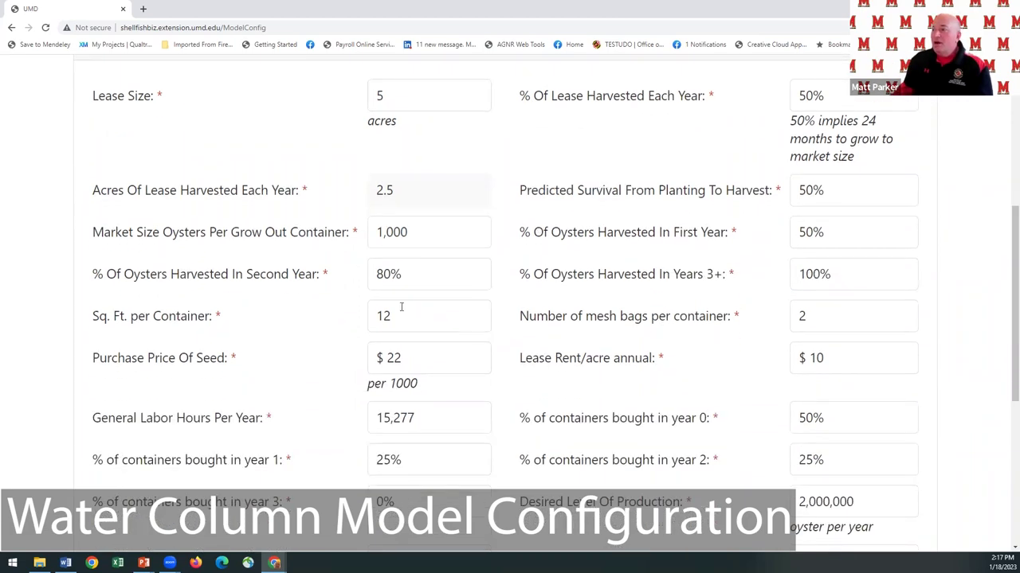
{"action": "scroll", "coordinate": [411, 255], "scroll_direction": "down", "scroll_amount": 1}
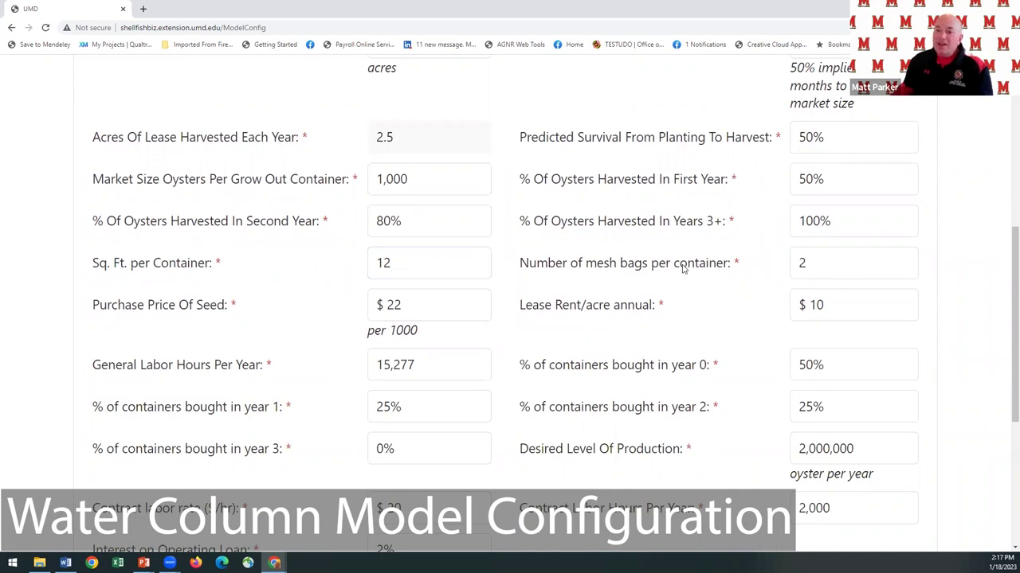
{"action": "mouse_move", "coordinate": [822, 270]}
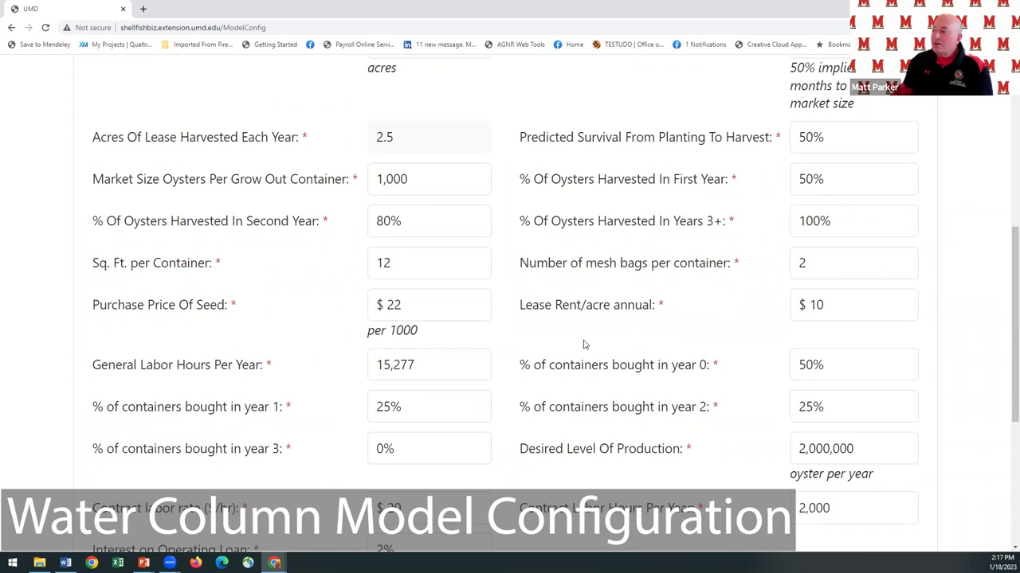
{"action": "scroll", "coordinate": [583, 333], "scroll_direction": "down", "scroll_amount": 2}
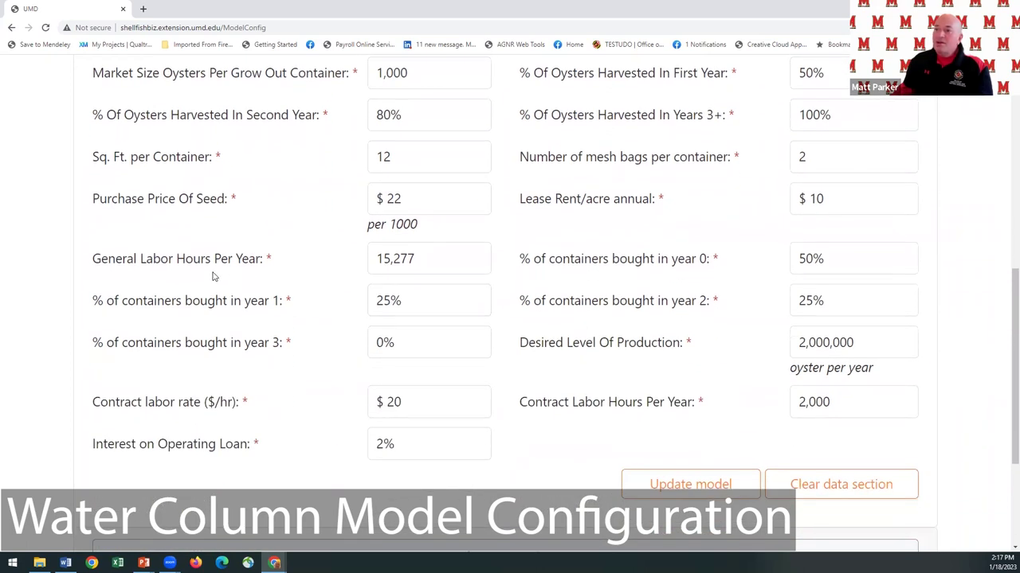
{"action": "mouse_move", "coordinate": [447, 263]}
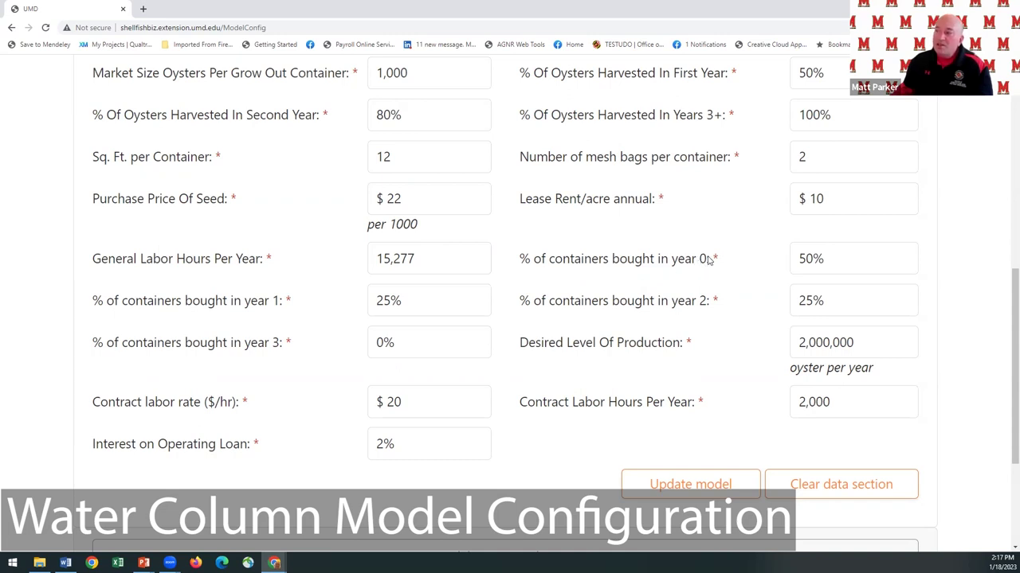
{"action": "mouse_move", "coordinate": [379, 303]}
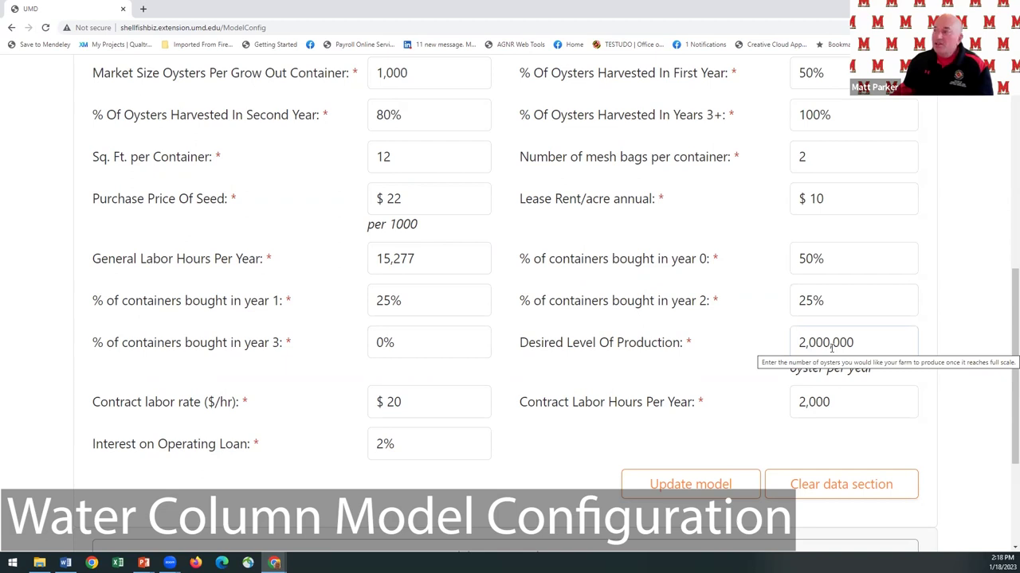
{"action": "scroll", "coordinate": [454, 328], "scroll_direction": "down", "scroll_amount": 2}
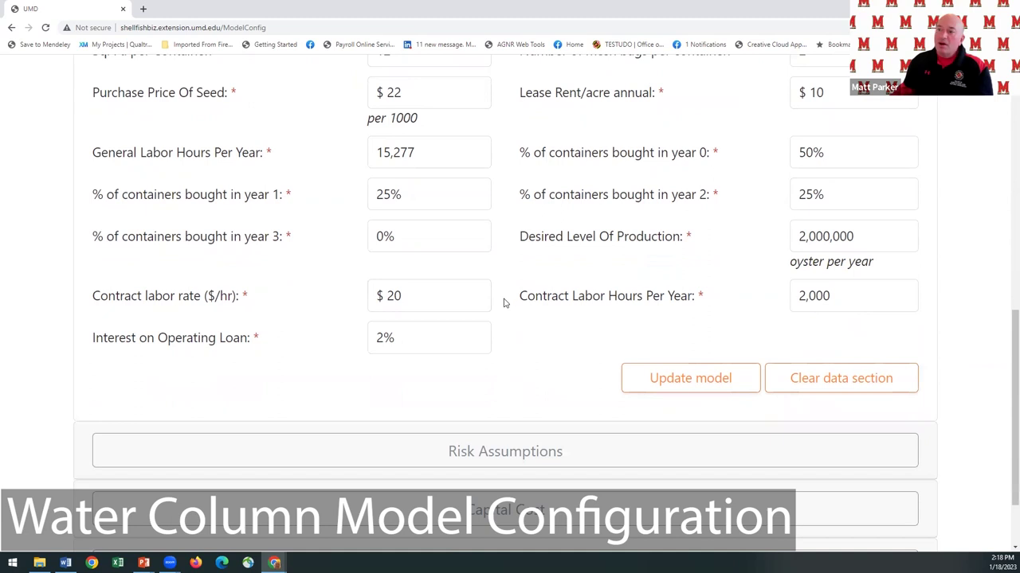
{"action": "mouse_move", "coordinate": [444, 297]}
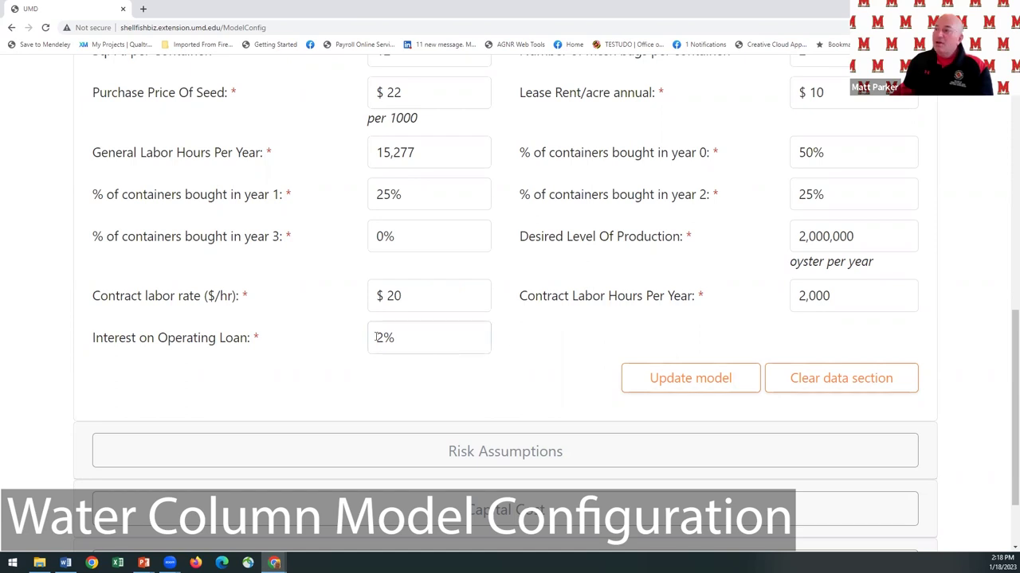
{"action": "mouse_move", "coordinate": [413, 345]}
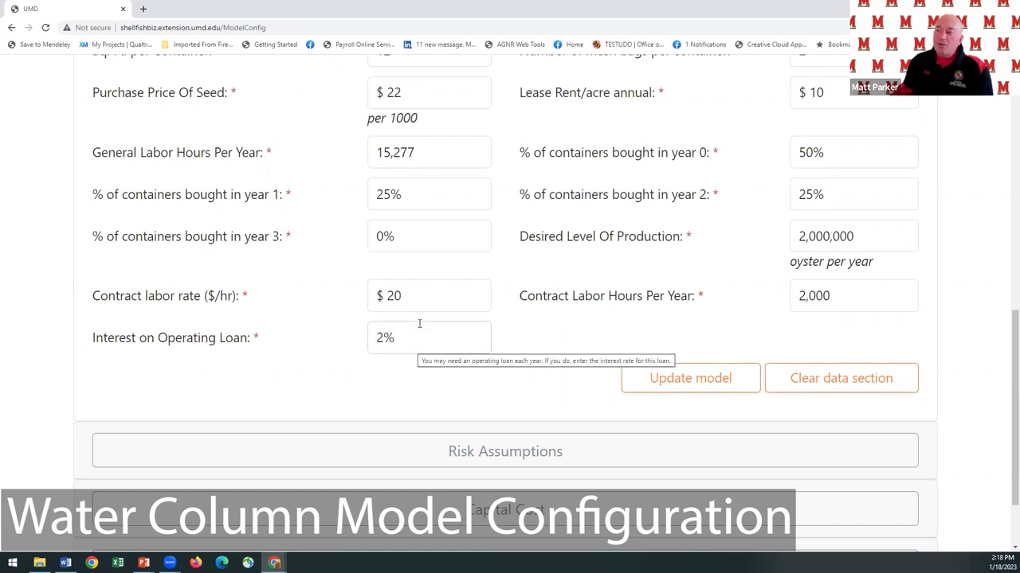
{"action": "scroll", "coordinate": [419, 324], "scroll_direction": "down", "scroll_amount": 1}
{"action": "left_click", "coordinate": [450, 358]}
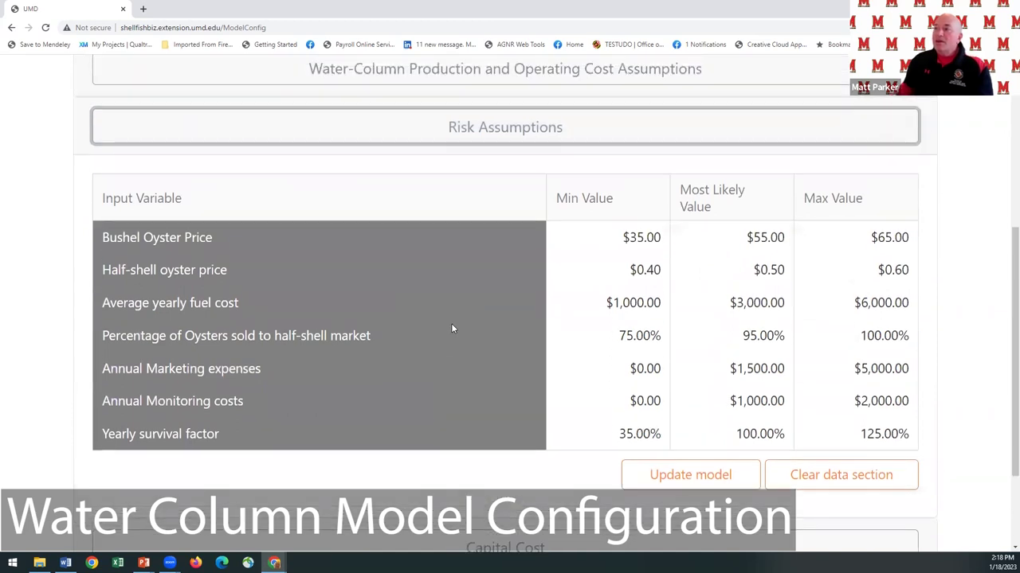
{"action": "mouse_move", "coordinate": [451, 326]}
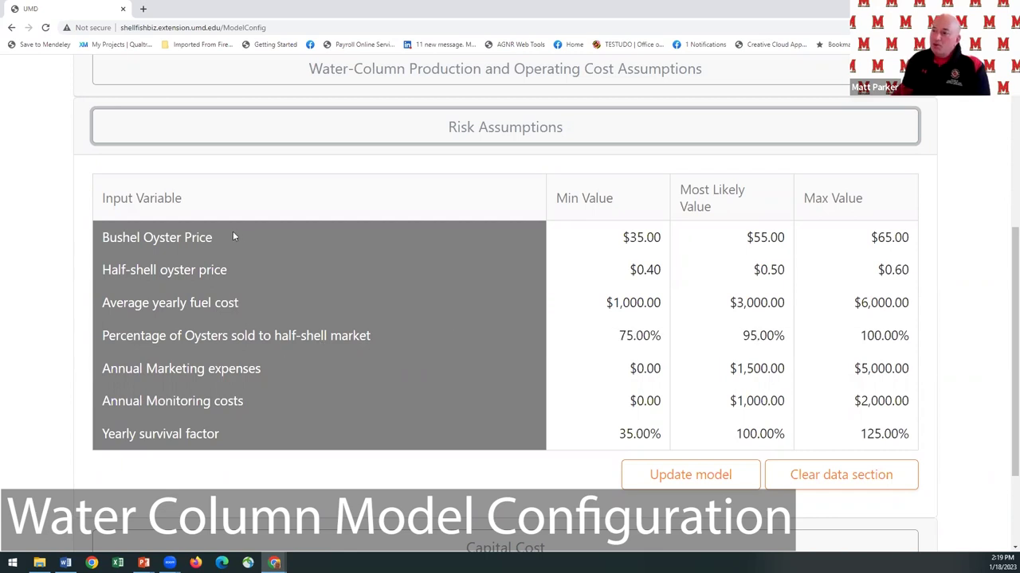
{"action": "mouse_move", "coordinate": [221, 275]}
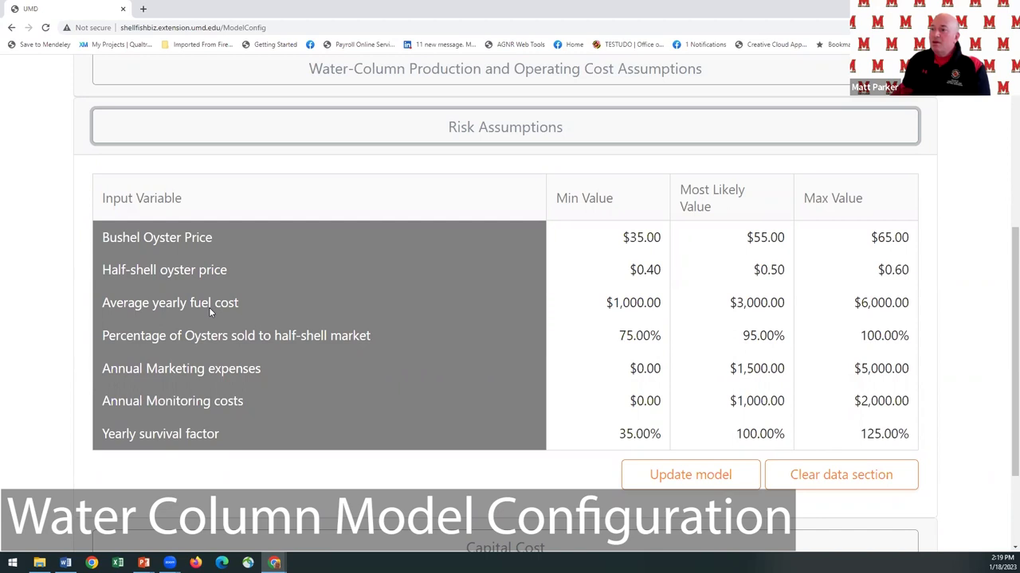
{"action": "mouse_move", "coordinate": [209, 308]}
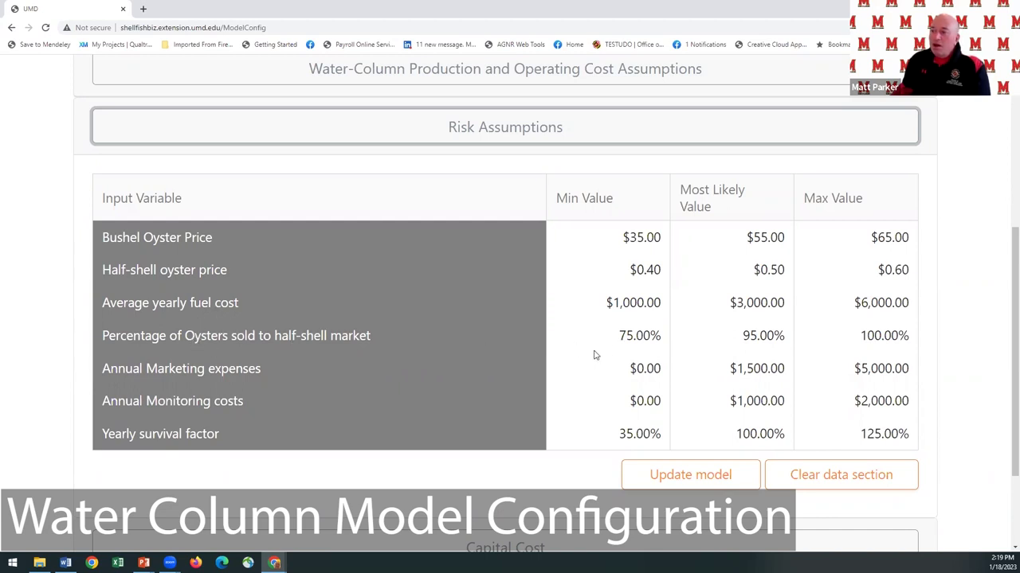
{"action": "mouse_move", "coordinate": [593, 354]}
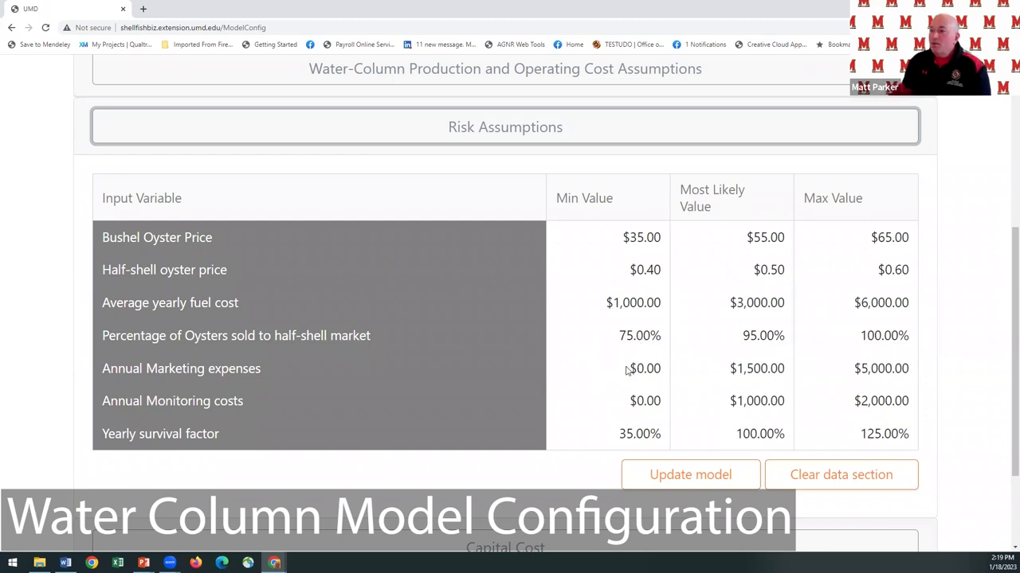
{"action": "mouse_move", "coordinate": [641, 376]}
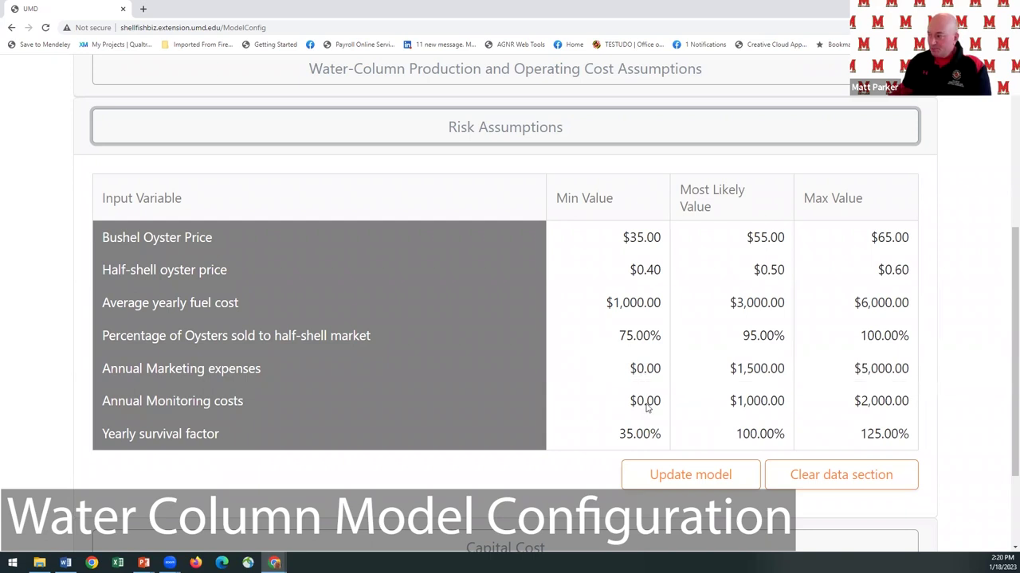
{"action": "mouse_move", "coordinate": [646, 408]}
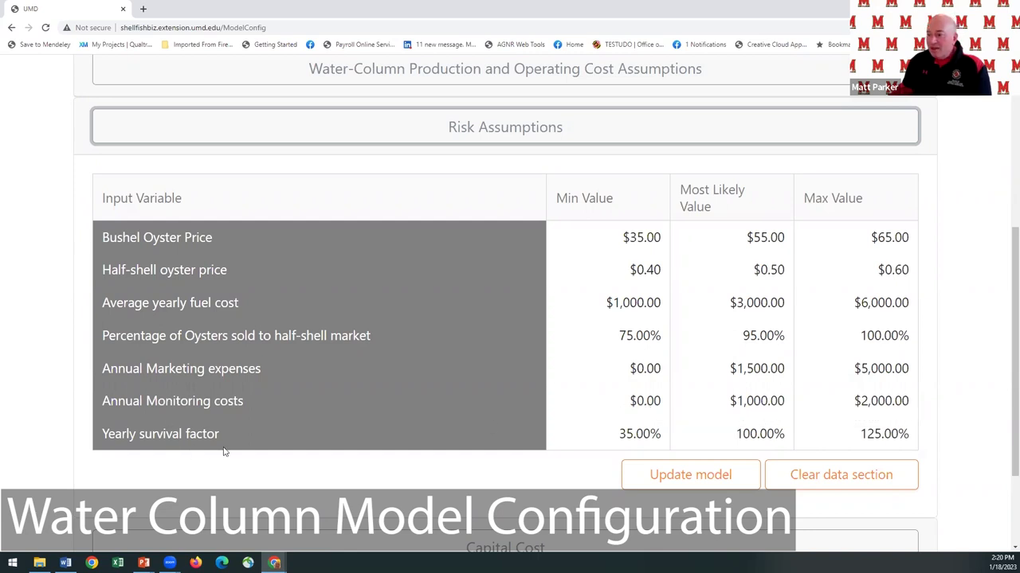
{"action": "mouse_move", "coordinate": [233, 444]}
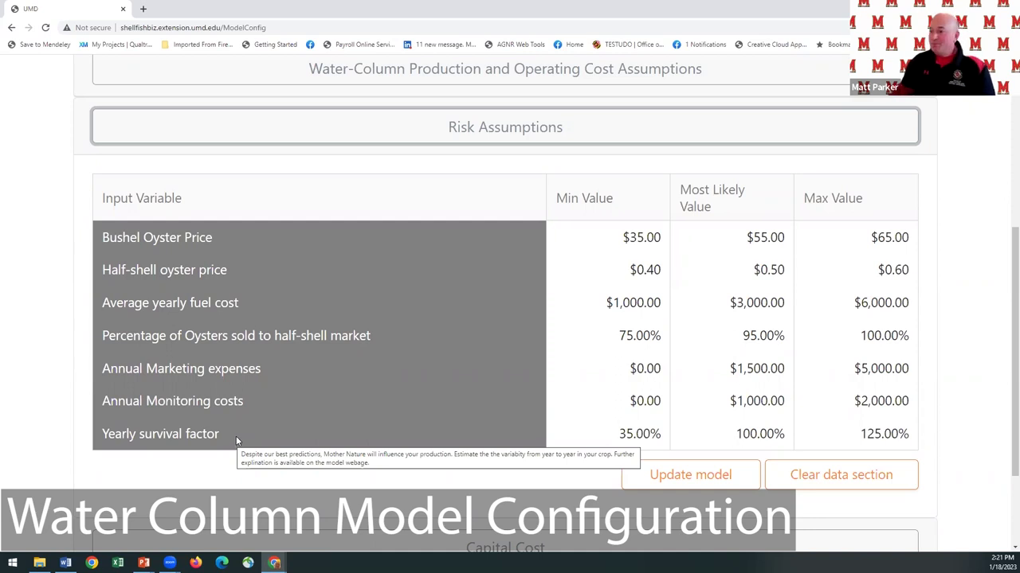
{"action": "scroll", "coordinate": [235, 438], "scroll_direction": "down", "scroll_amount": 2}
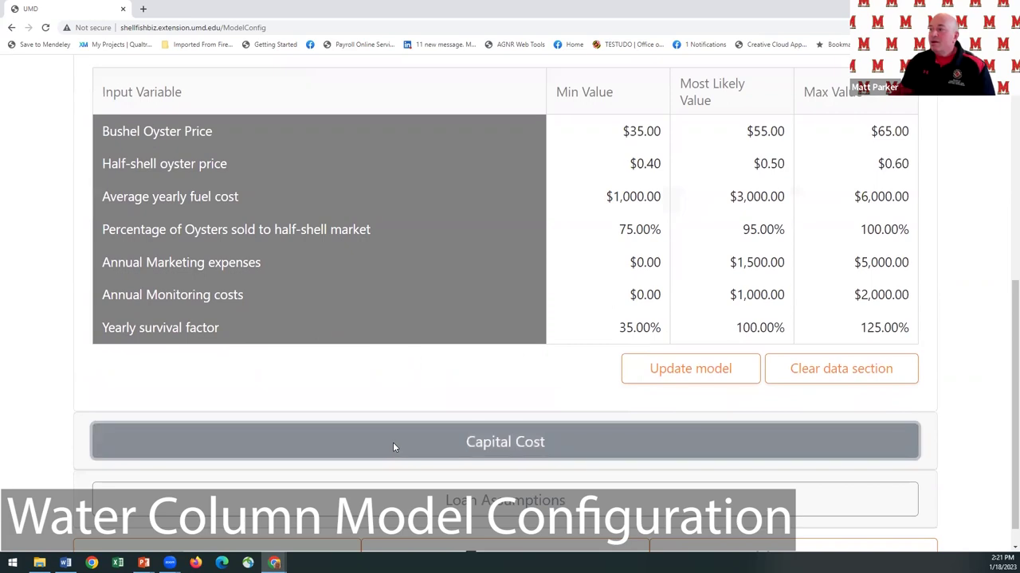
Expand Capital Cost and review the Required and Optional Items tables, including the $5,000 barge.
{"action": "left_click", "coordinate": [394, 442]}
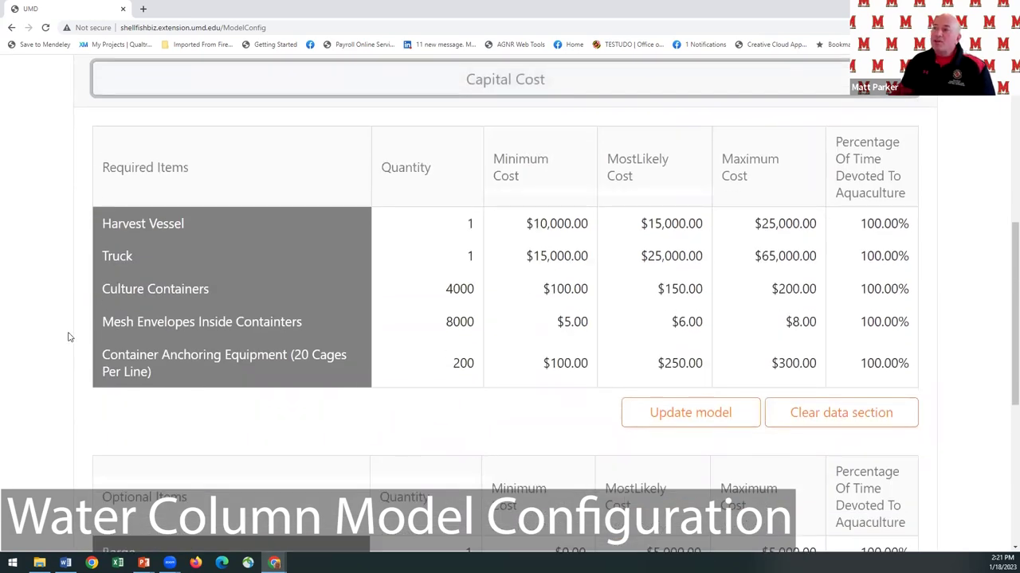
{"action": "scroll", "coordinate": [68, 334], "scroll_direction": "down", "scroll_amount": 1}
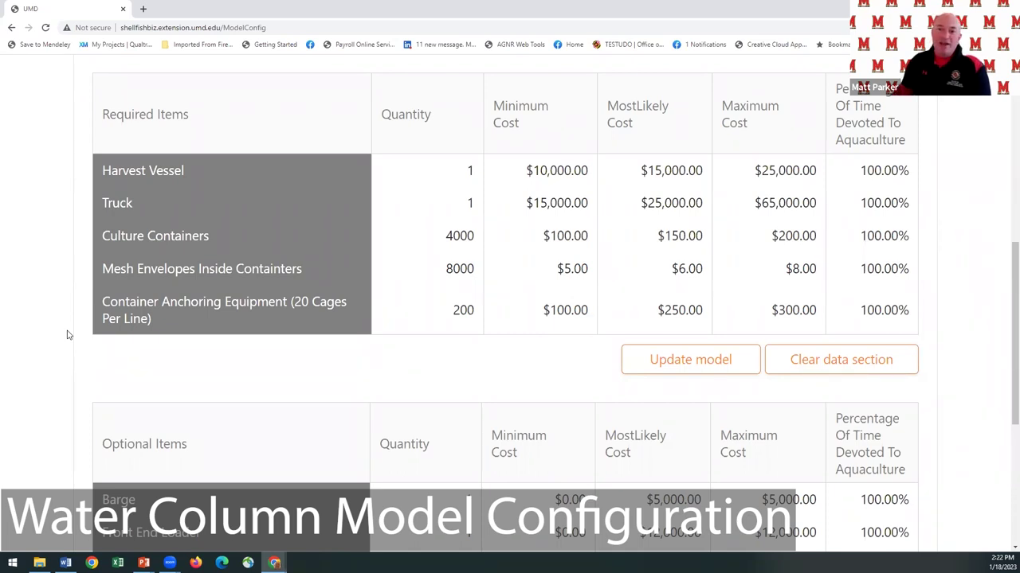
{"action": "scroll", "coordinate": [76, 331], "scroll_direction": "down", "scroll_amount": 3}
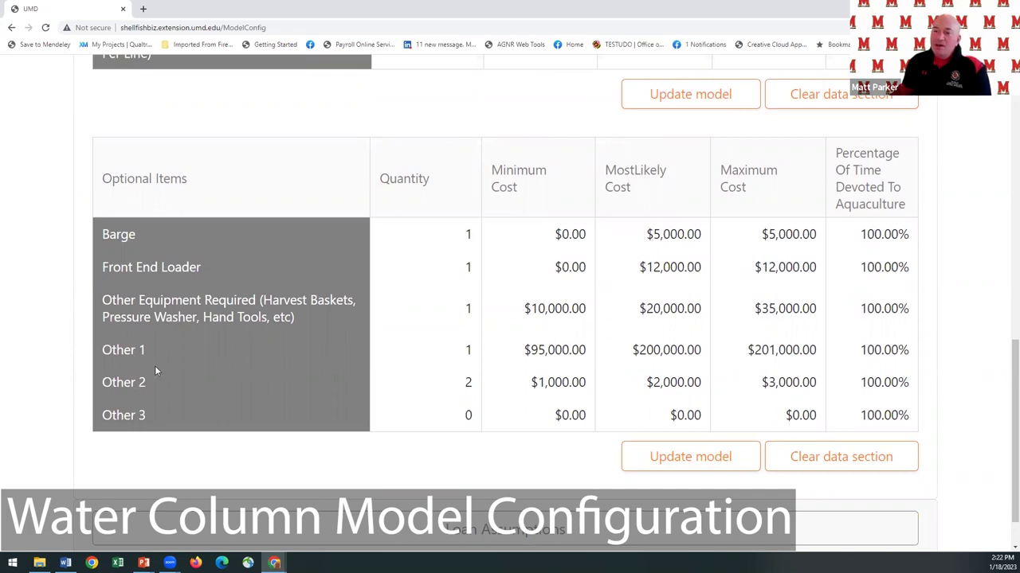
{"action": "mouse_move", "coordinate": [155, 365]}
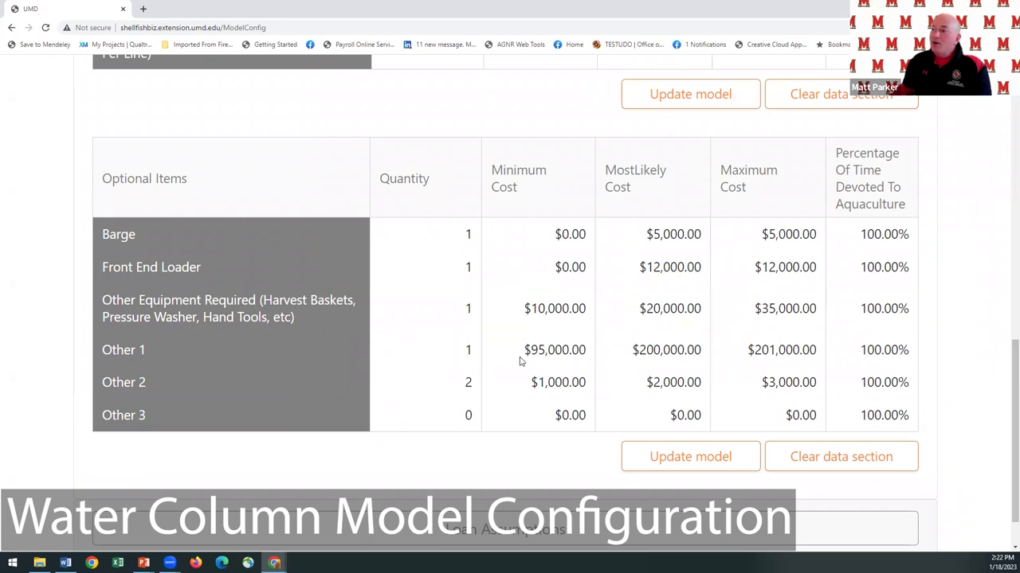
{"action": "mouse_move", "coordinate": [547, 360]}
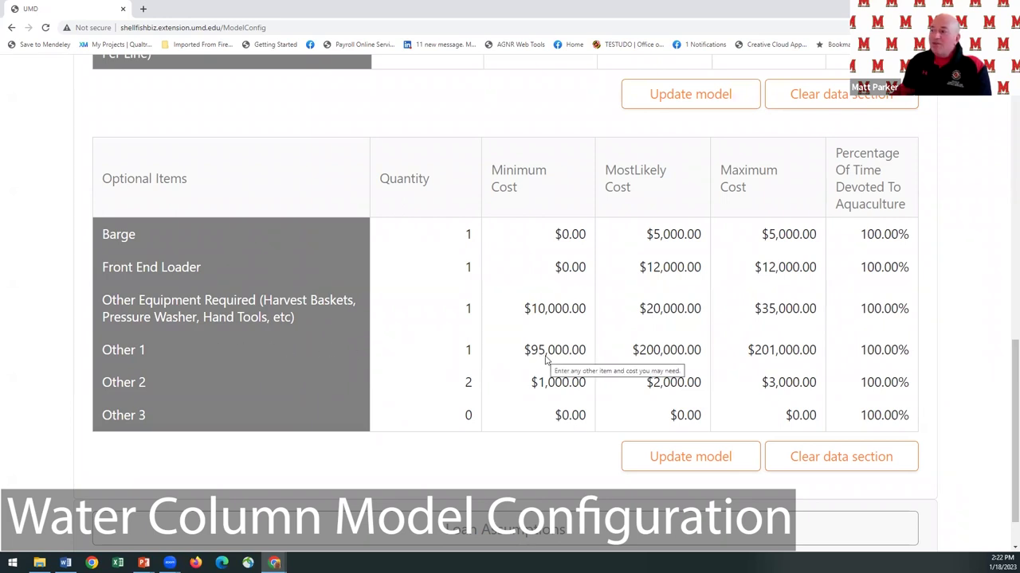
{"action": "mouse_move", "coordinate": [756, 360]}
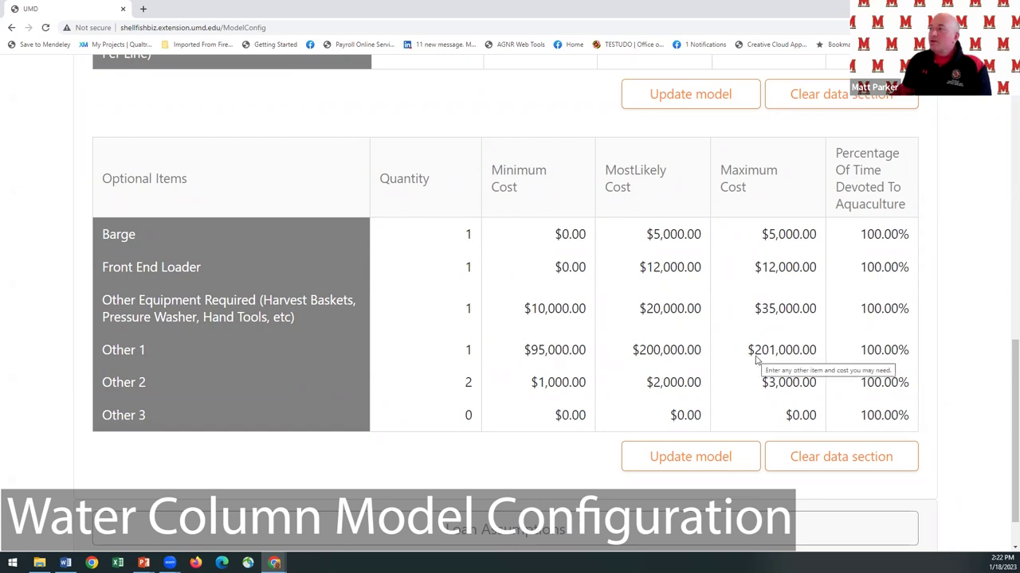
{"action": "mouse_move", "coordinate": [647, 362]}
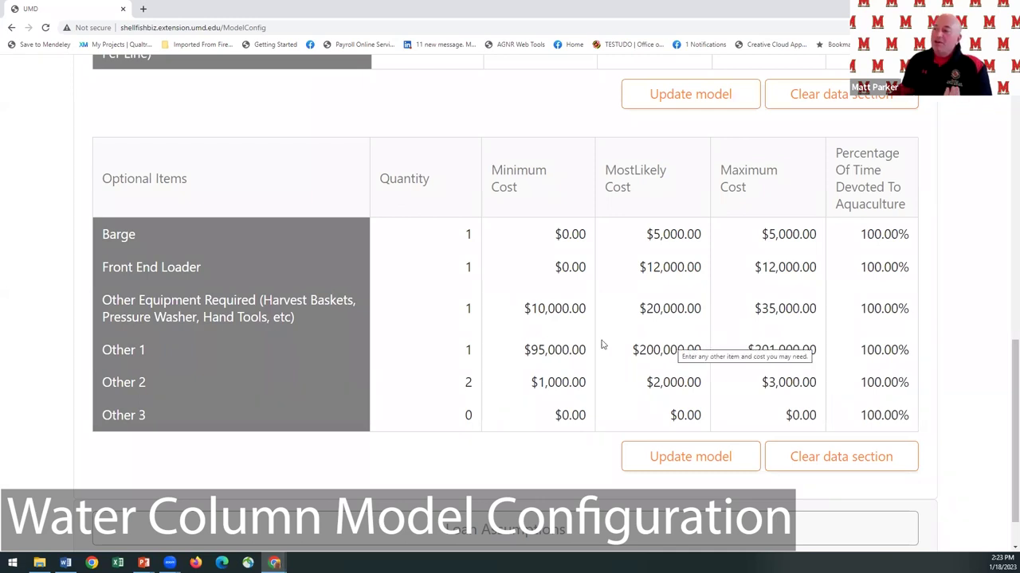
Expand Loan Assumptions and review the three $100,000 MARBIDCO loans and the conventional loan table.
{"action": "left_click", "coordinate": [482, 540]}
{"action": "scroll", "coordinate": [447, 440], "scroll_direction": "down", "scroll_amount": 1}
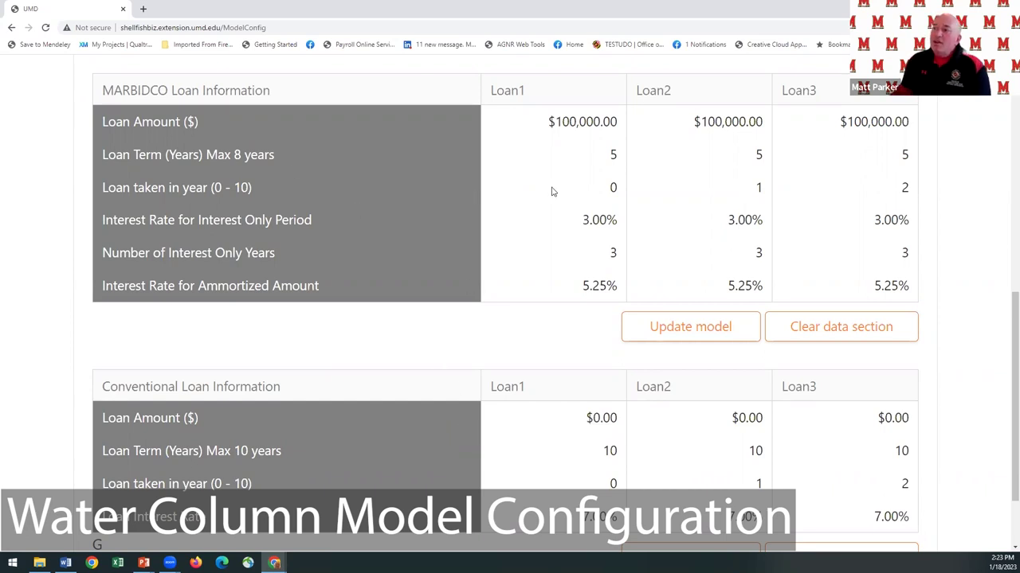
{"action": "left_click", "coordinate": [614, 194]}
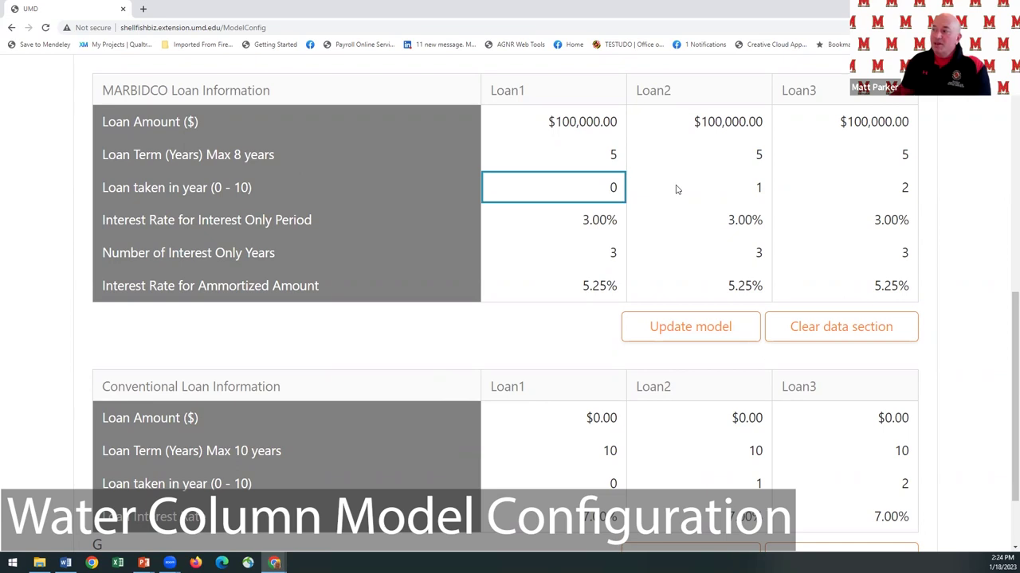
{"action": "scroll", "coordinate": [573, 291], "scroll_direction": "down", "scroll_amount": 1}
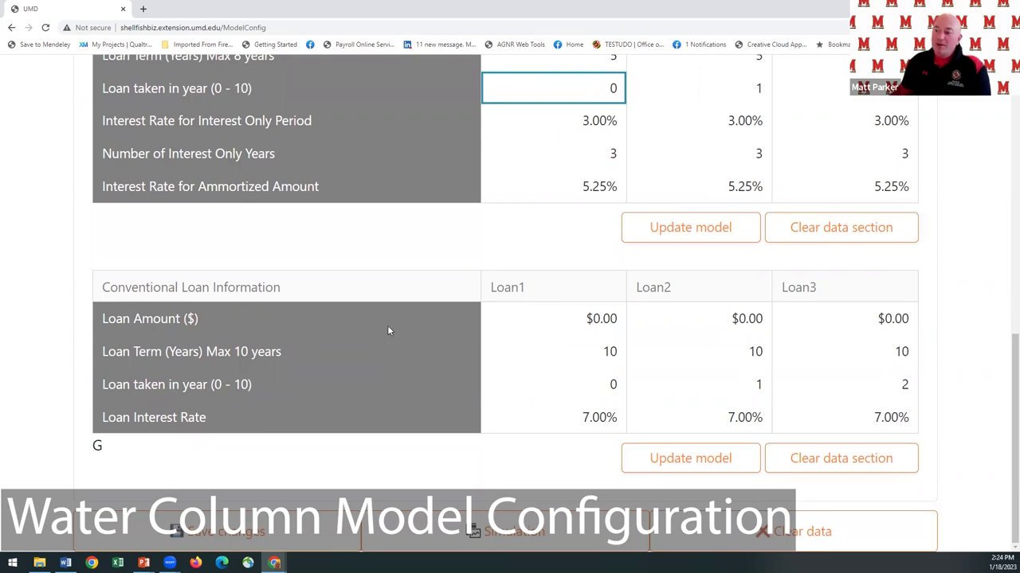
{"action": "mouse_move", "coordinate": [387, 326]}
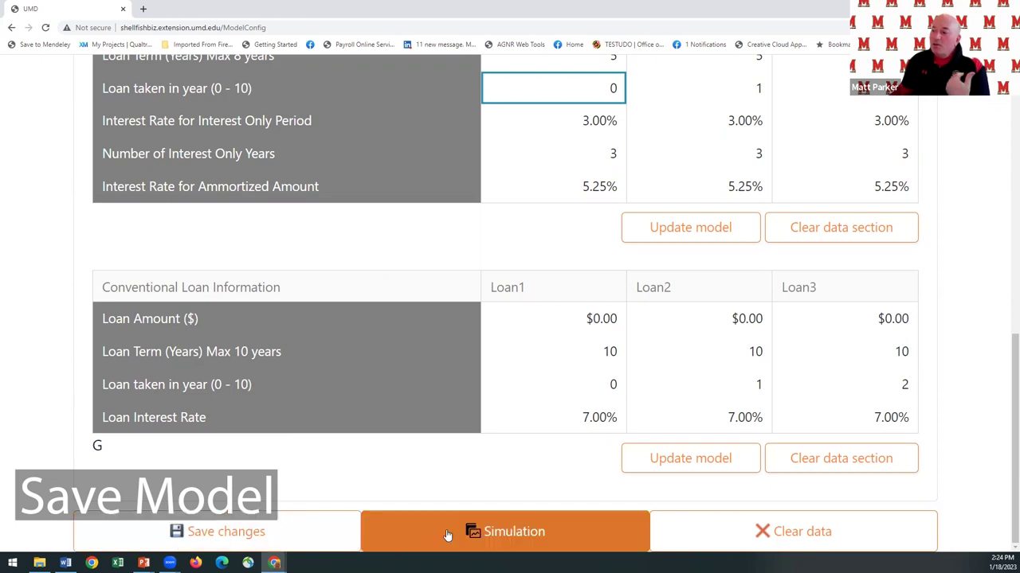
Save the model to the Desktop as 'Test UMD_Model.json'.
{"action": "left_click", "coordinate": [141, 531]}
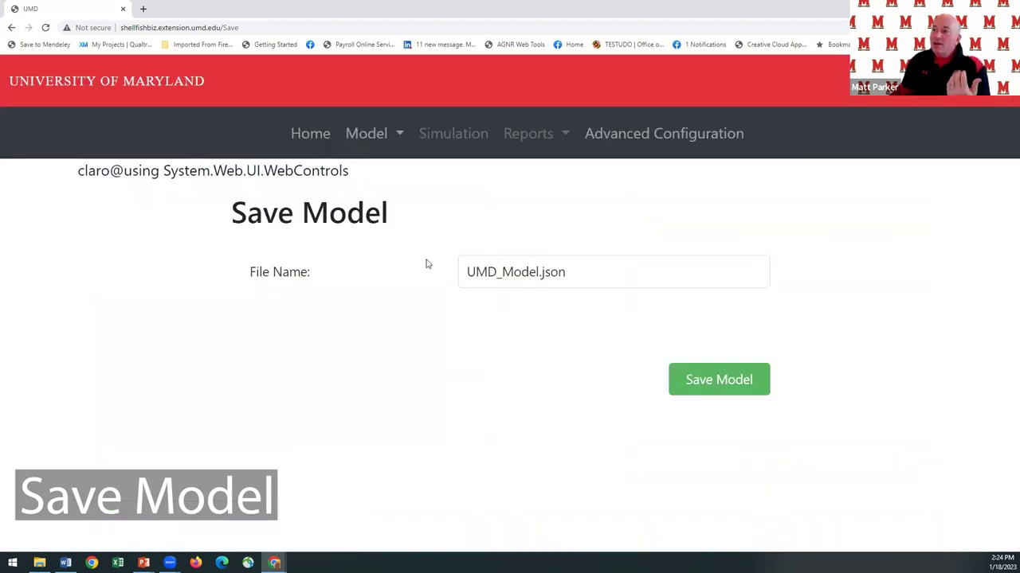
{"action": "left_click", "coordinate": [494, 271]}
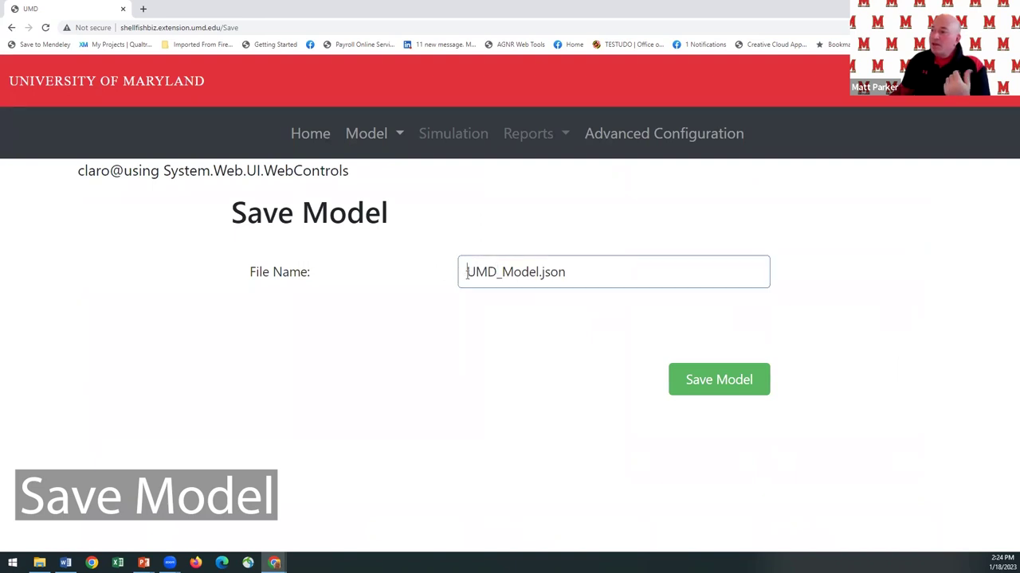
{"action": "left_click", "coordinate": [466, 272]}
{"action": "type", "text": "Test"}
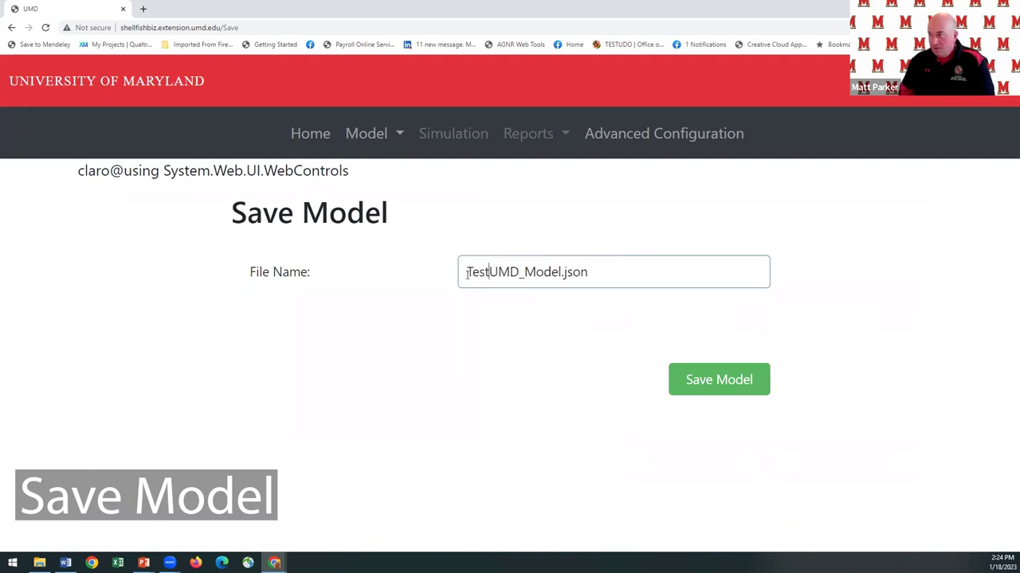
{"action": "left_click", "coordinate": [718, 382]}
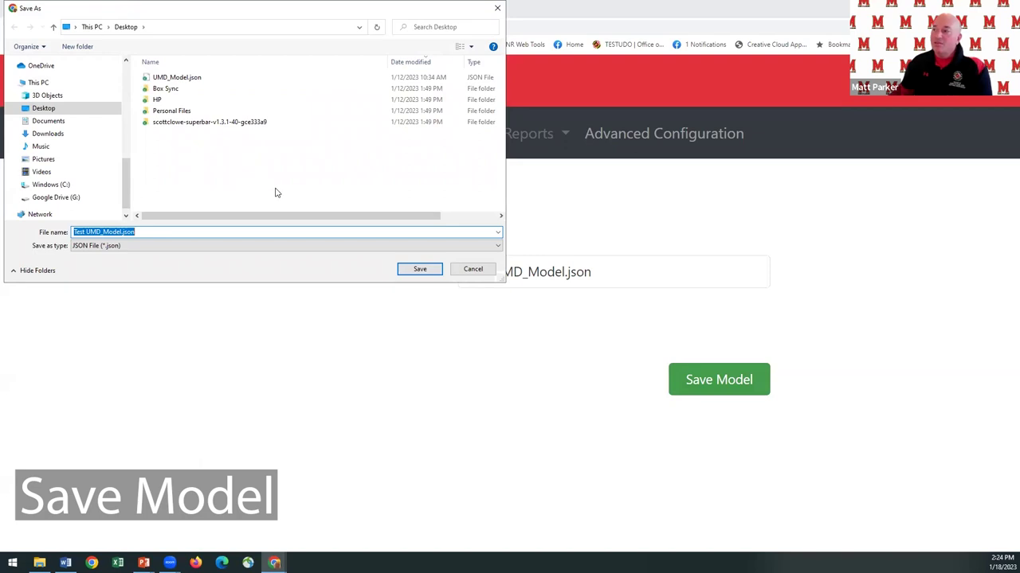
{"action": "left_click", "coordinate": [420, 269]}
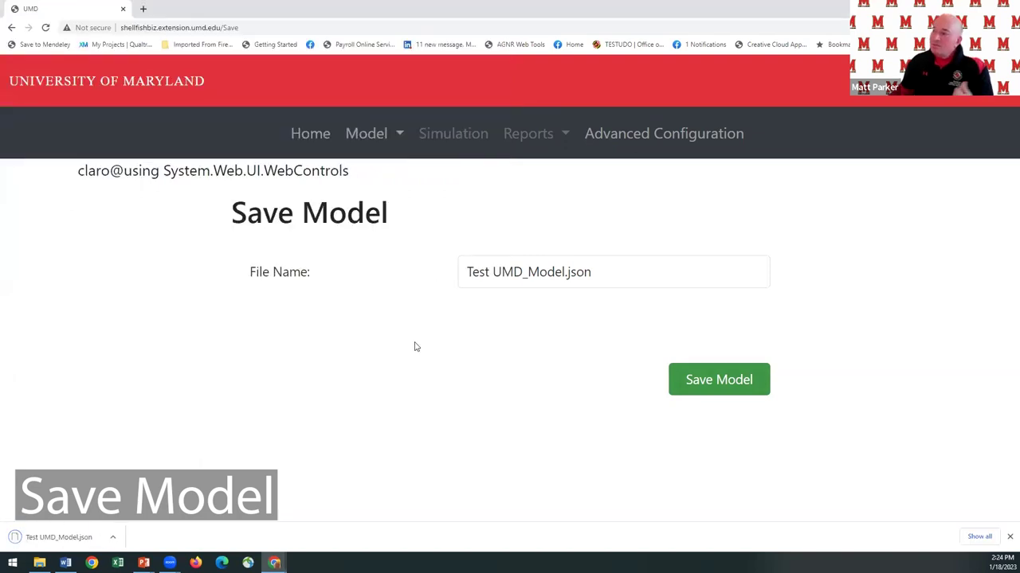
Upload and load Test UMD_Model.json, then scroll the Water Column Model Configuration page.
{"action": "left_click", "coordinate": [393, 142]}
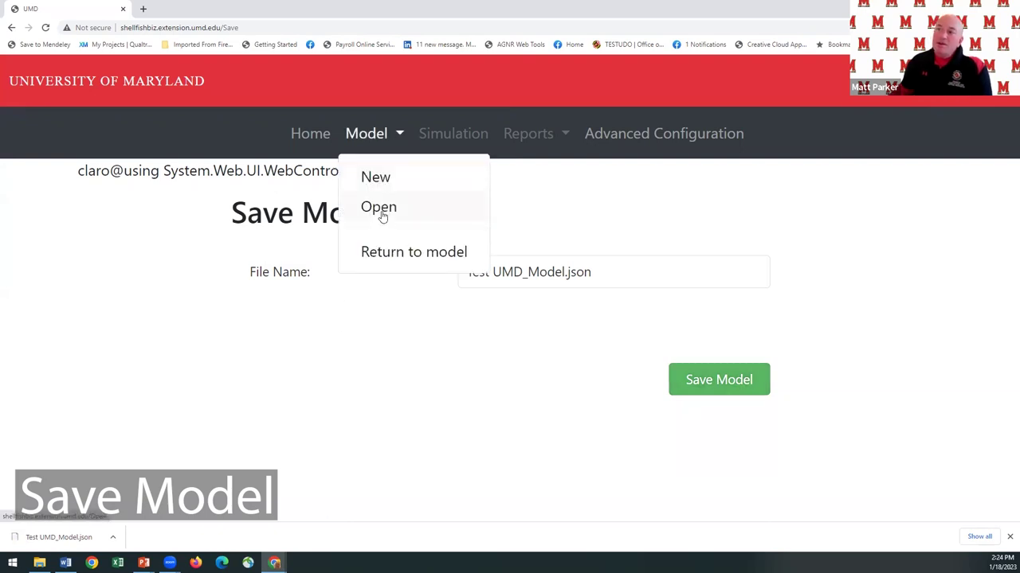
{"action": "left_click", "coordinate": [379, 209]}
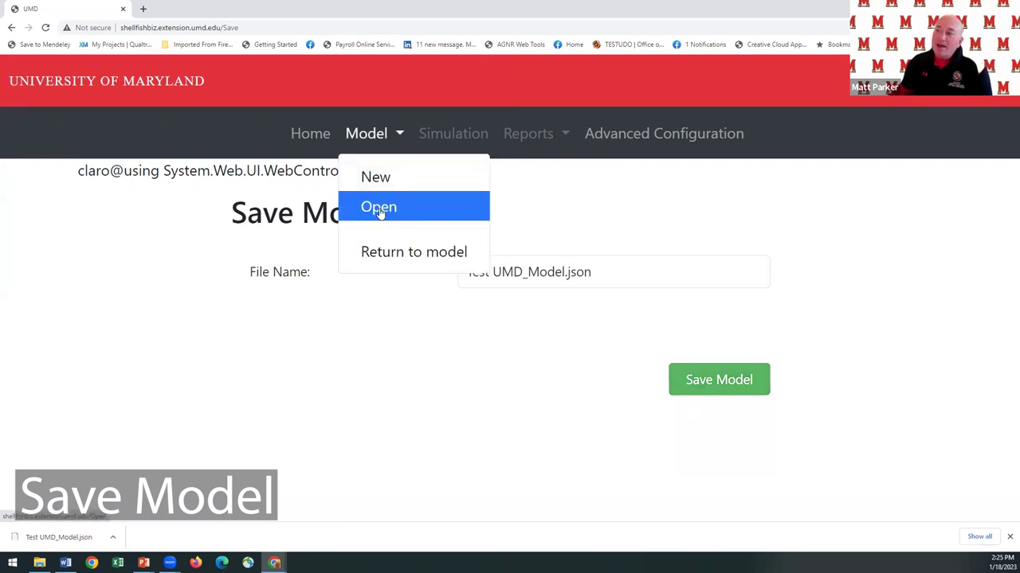
{"action": "left_click", "coordinate": [355, 255]}
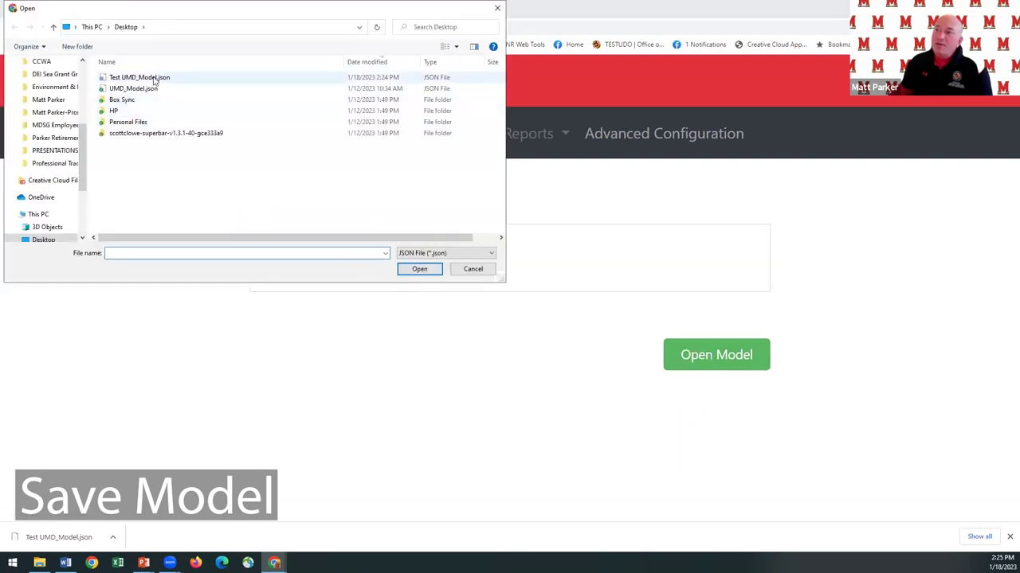
{"action": "left_click", "coordinate": [147, 80]}
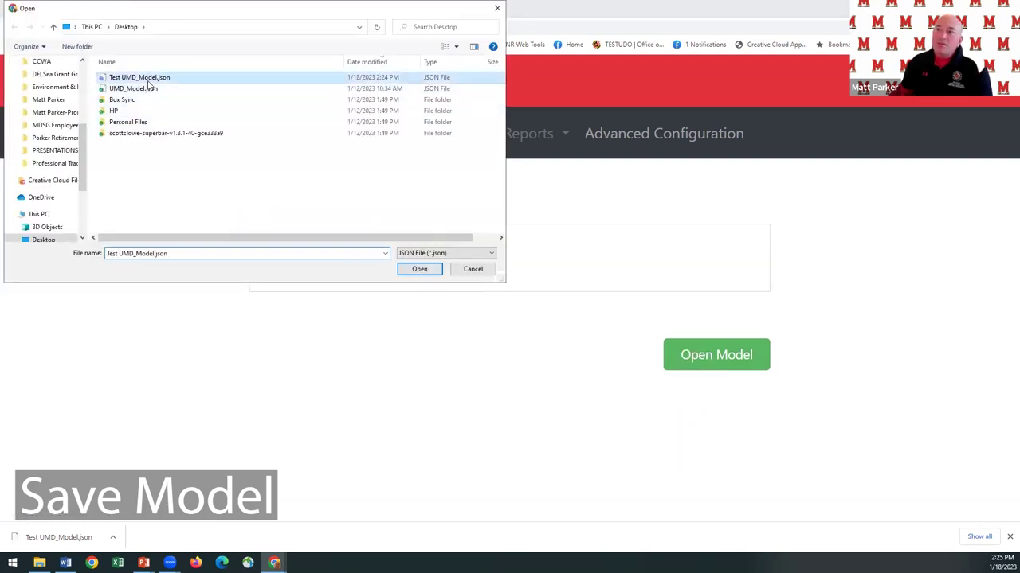
{"action": "left_click", "coordinate": [417, 270]}
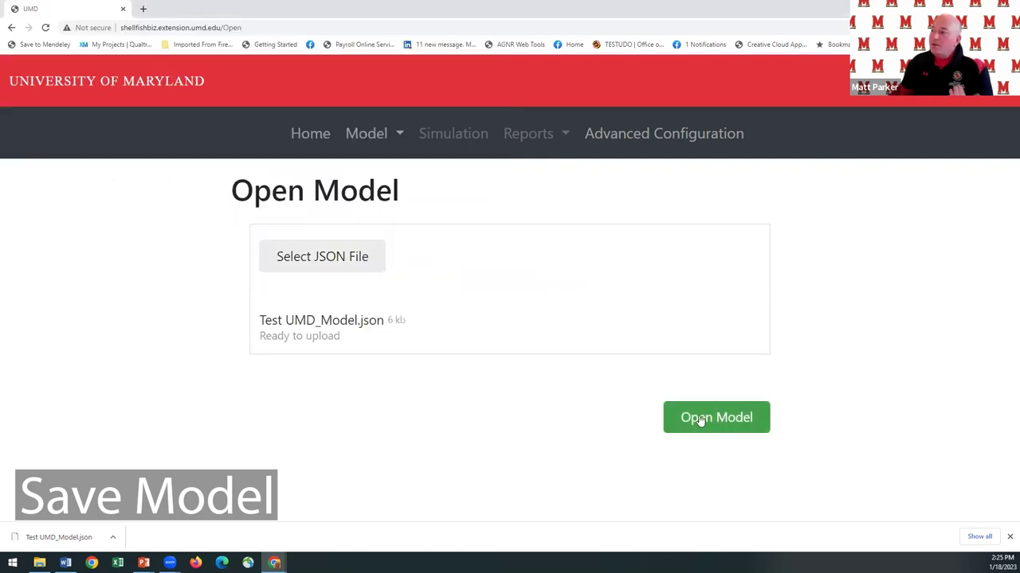
{"action": "left_click", "coordinate": [695, 417]}
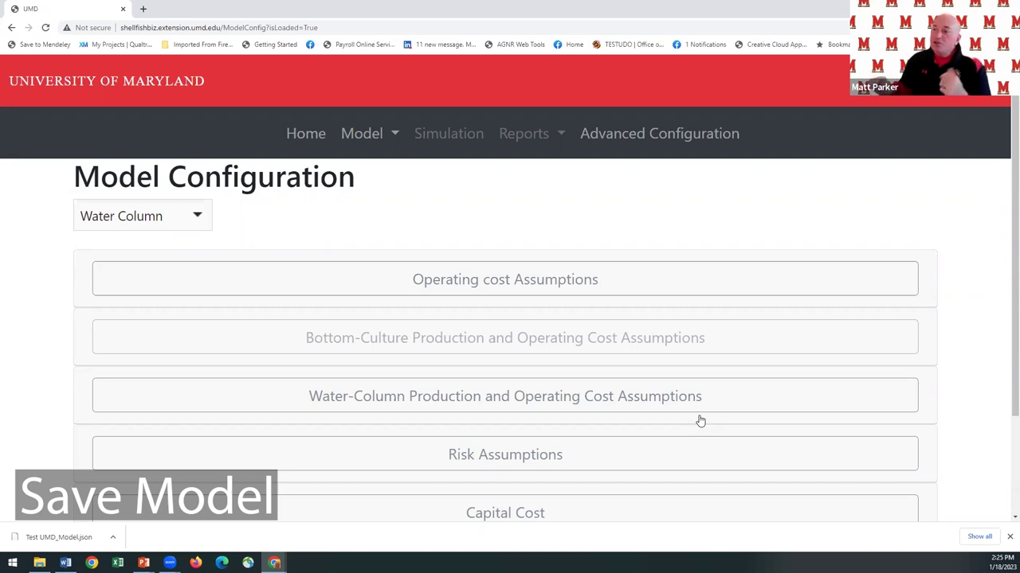
{"action": "scroll", "coordinate": [540, 364], "scroll_direction": "down", "scroll_amount": 3}
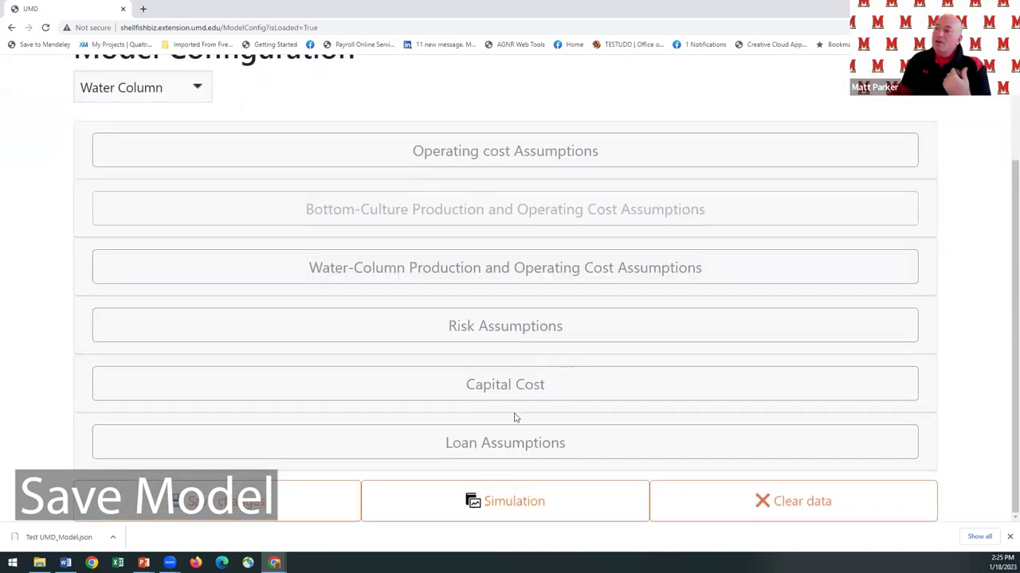
On the Simulation page, set 1000 iterations with random seed 4.
{"action": "left_click", "coordinate": [483, 507]}
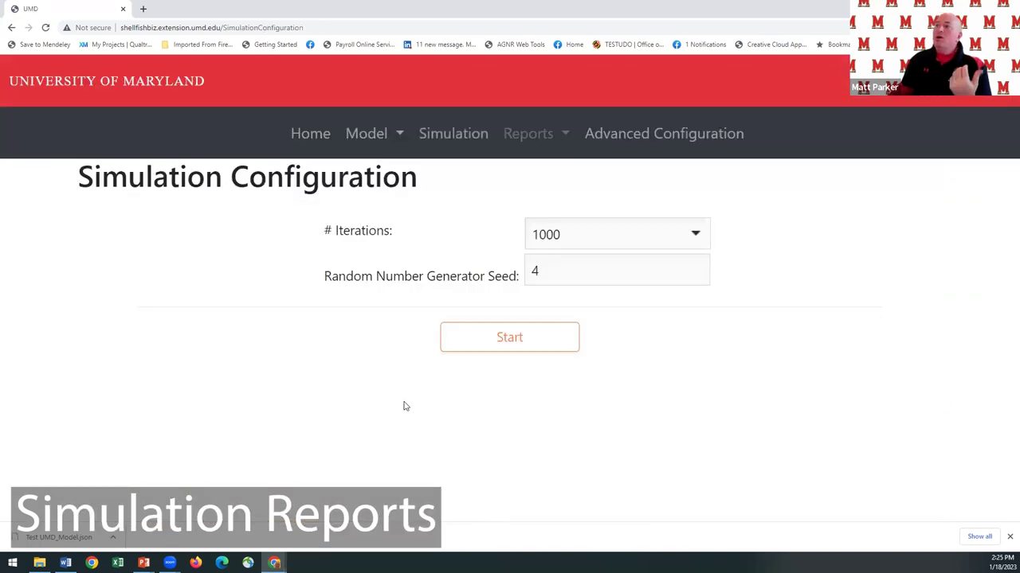
{"action": "left_click", "coordinate": [700, 237]}
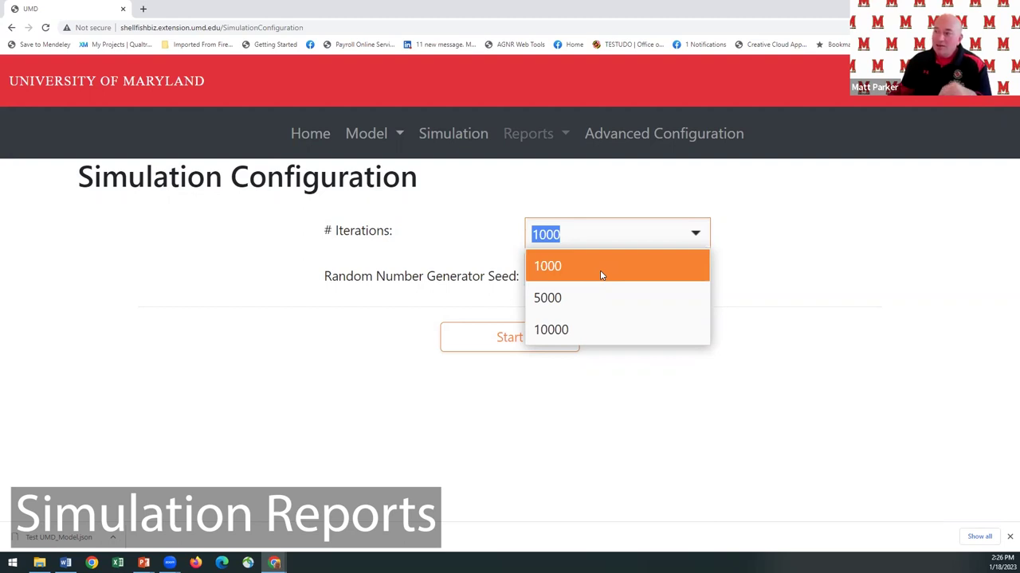
{"action": "left_click", "coordinate": [601, 275]}
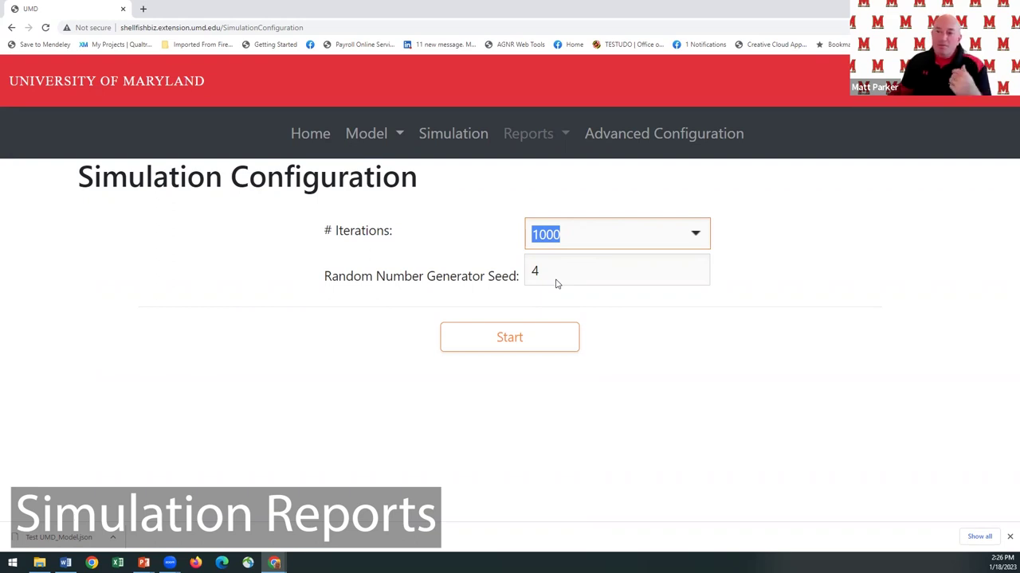
Start the simulation and wait for the Water Column Financial Summary report.
{"action": "left_click", "coordinate": [509, 337]}
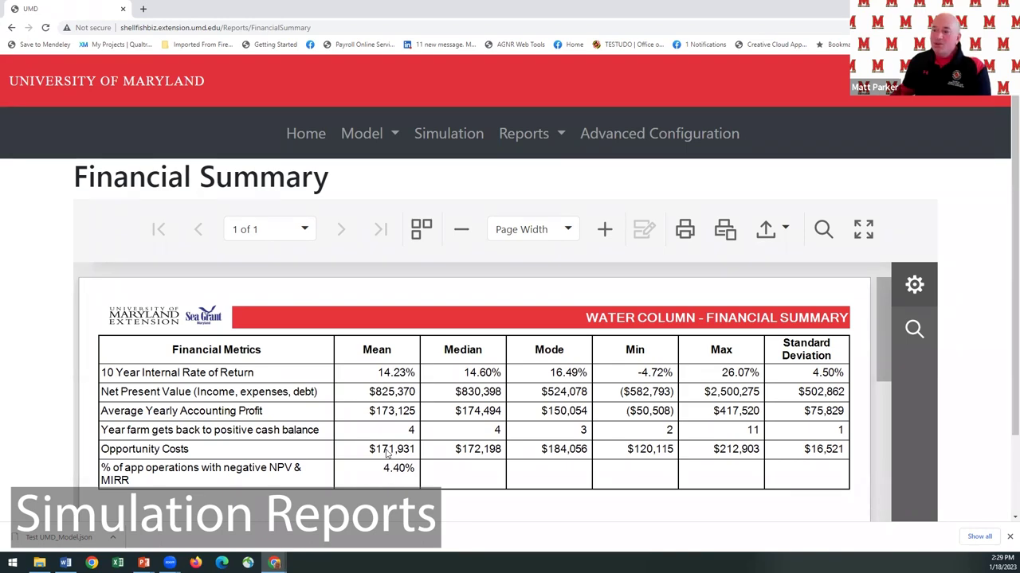
Scroll through the IRR, NPV, profit and opportunity cost histograms, then open the Reports menu.
{"action": "scroll", "coordinate": [387, 452], "scroll_direction": "down", "scroll_amount": 2}
{"action": "scroll", "coordinate": [387, 454], "scroll_direction": "down", "scroll_amount": 4}
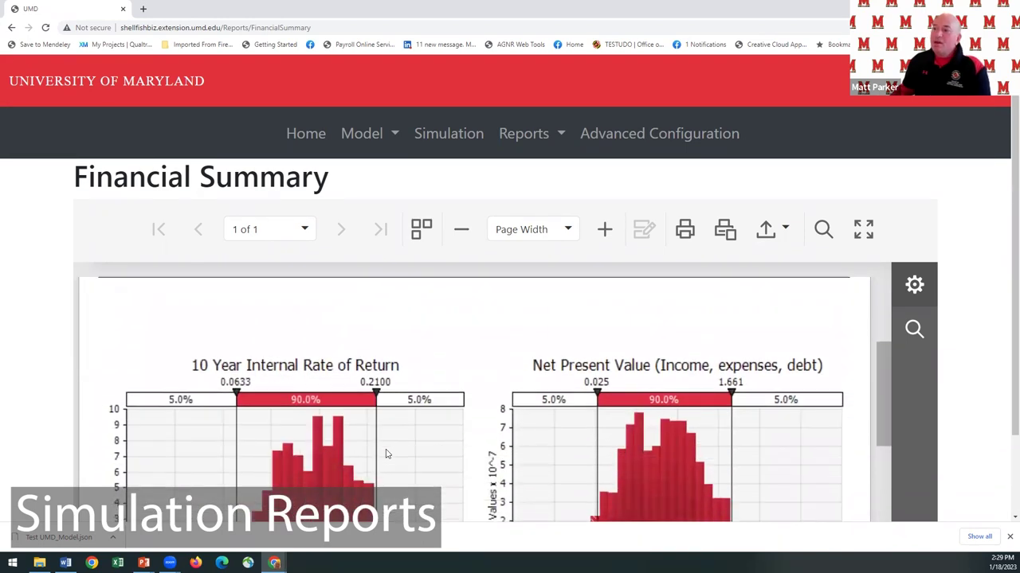
{"action": "scroll", "coordinate": [387, 454], "scroll_direction": "up", "scroll_amount": 1}
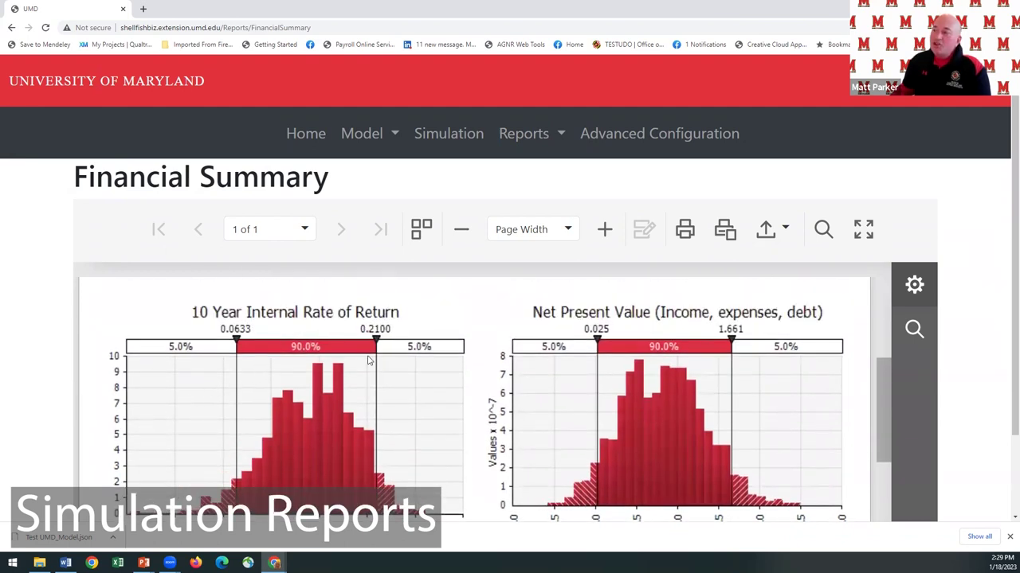
{"action": "scroll", "coordinate": [413, 364], "scroll_direction": "down", "scroll_amount": 3}
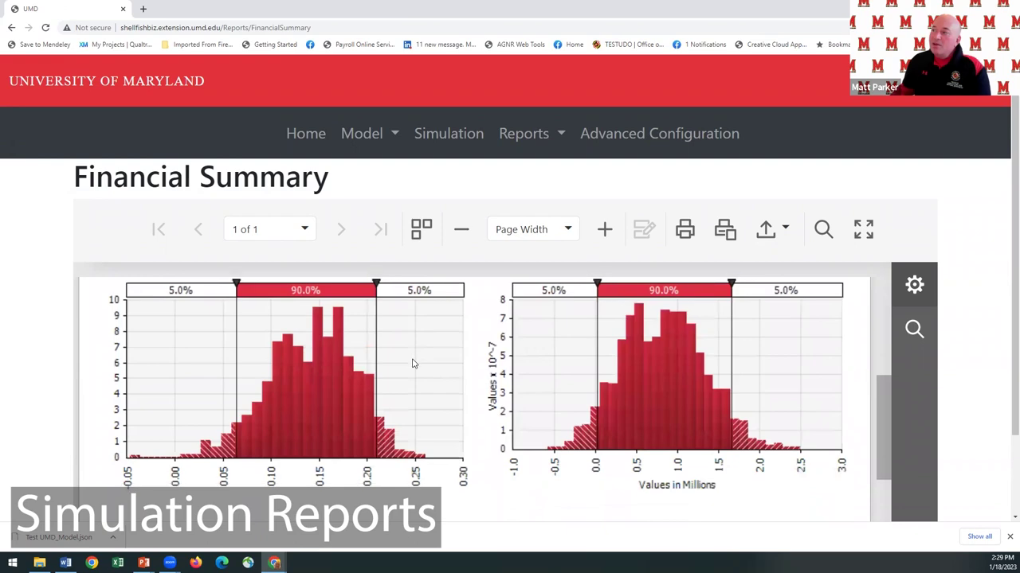
{"action": "scroll", "coordinate": [413, 364], "scroll_direction": "down", "scroll_amount": 4}
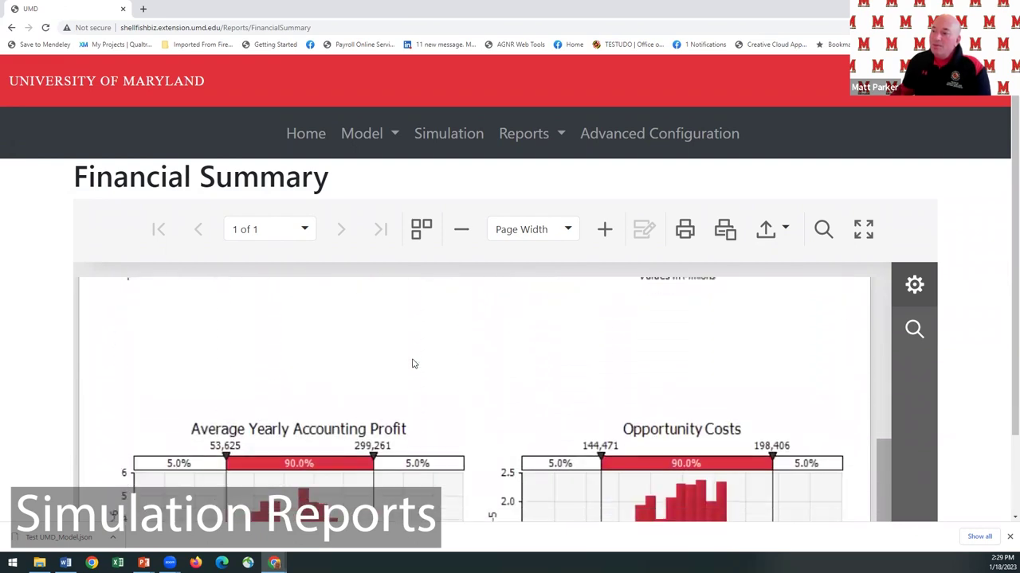
{"action": "scroll", "coordinate": [413, 364], "scroll_direction": "down", "scroll_amount": 1}
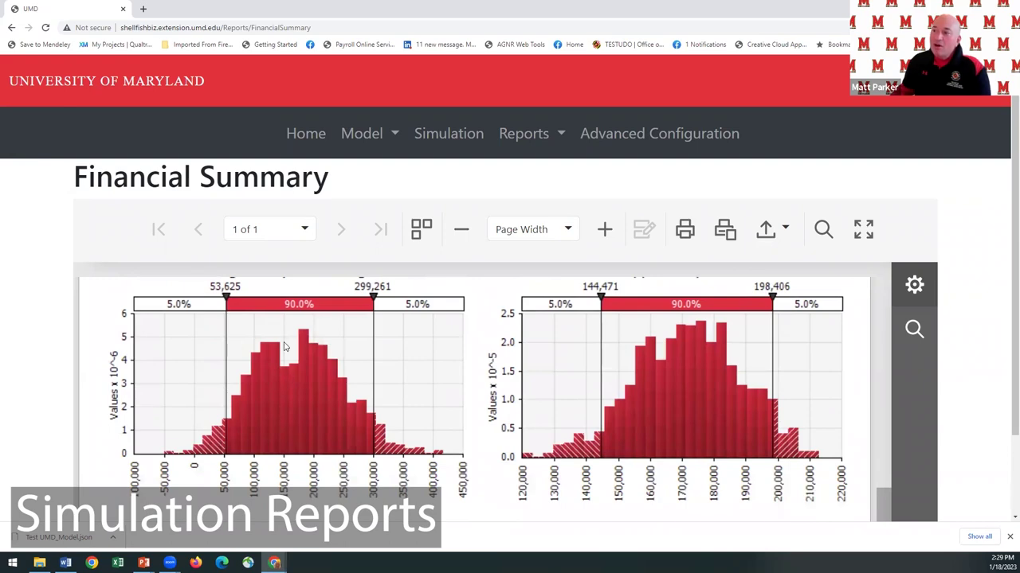
{"action": "scroll", "coordinate": [303, 352], "scroll_direction": "down", "scroll_amount": 2}
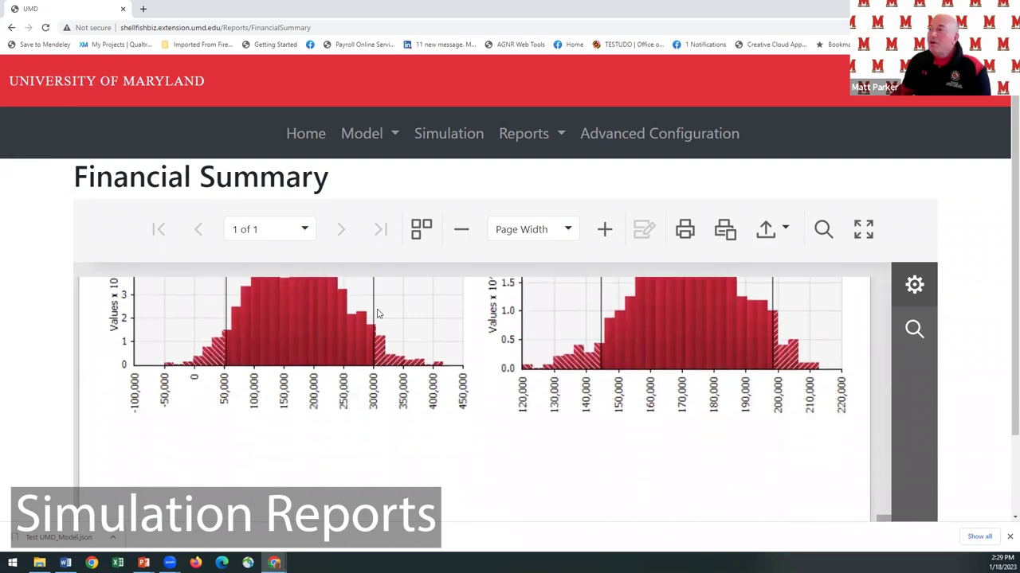
{"action": "left_click", "coordinate": [560, 136]}
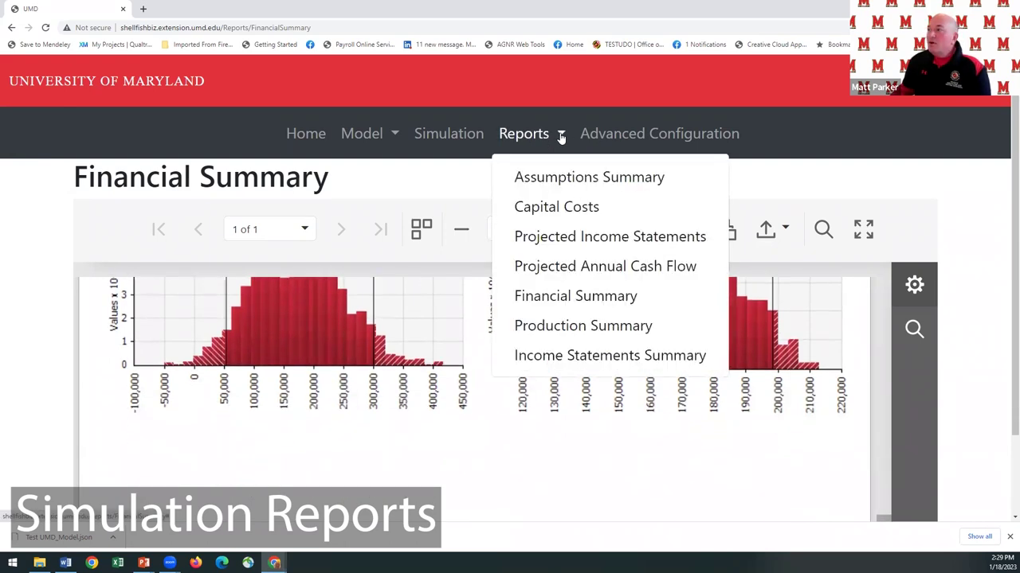
Open the Assumptions Summary report, check its export formats, and scroll through page 1.
{"action": "left_click", "coordinate": [555, 179]}
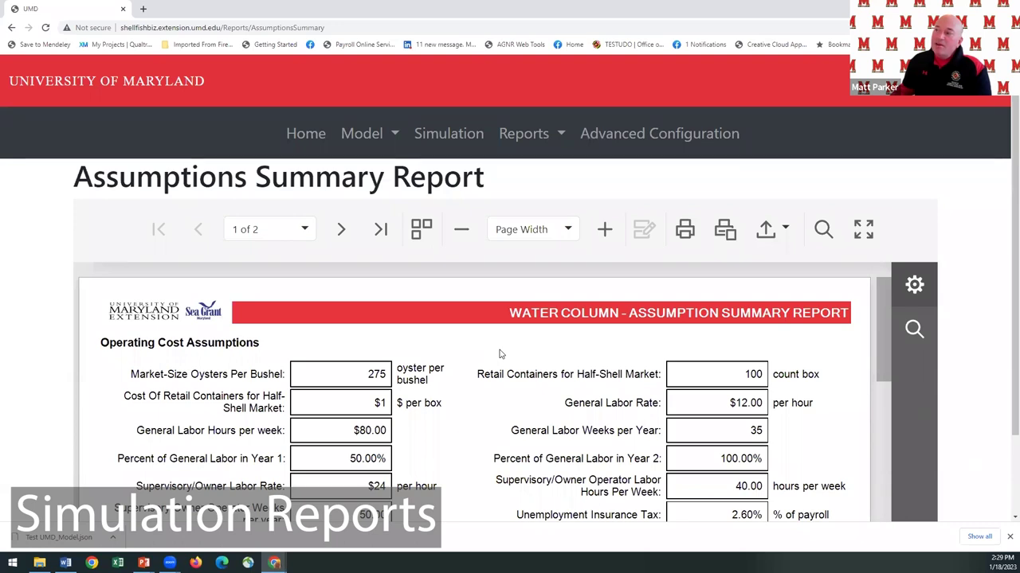
{"action": "left_click", "coordinate": [783, 232]}
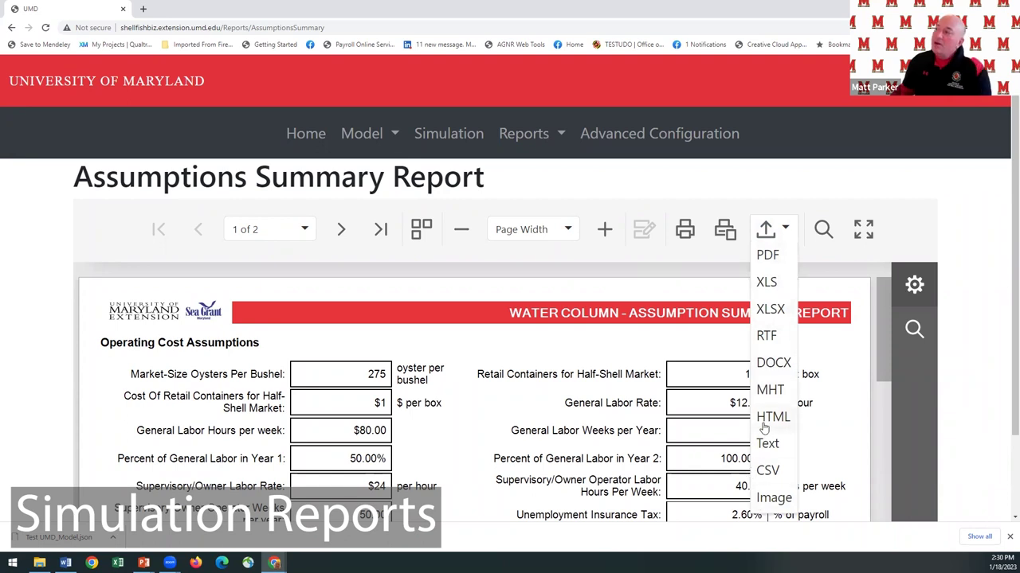
{"action": "left_click", "coordinate": [494, 346]}
{"action": "scroll", "coordinate": [460, 344], "scroll_direction": "down", "scroll_amount": 2}
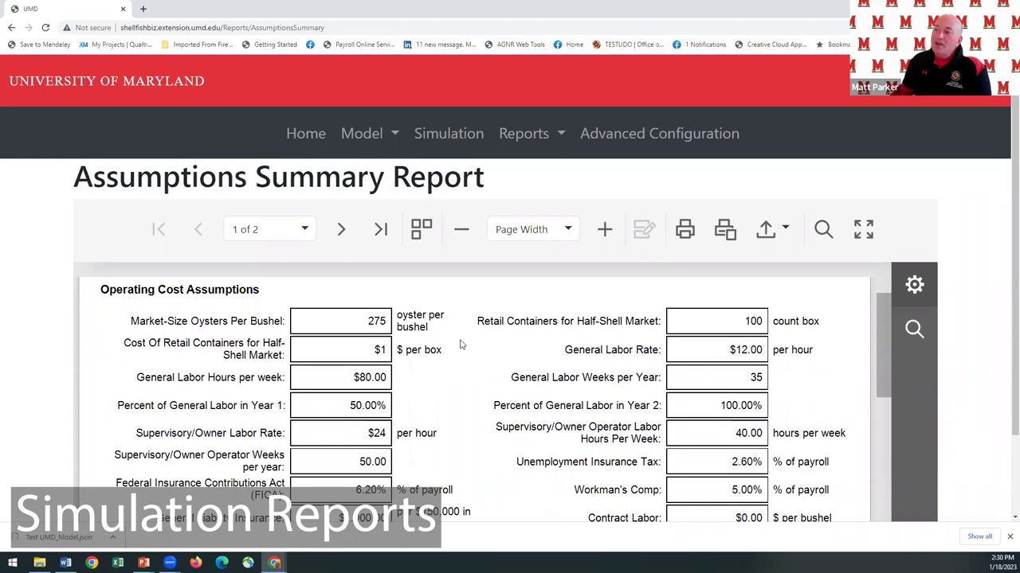
{"action": "scroll", "coordinate": [460, 344], "scroll_direction": "down", "scroll_amount": 6}
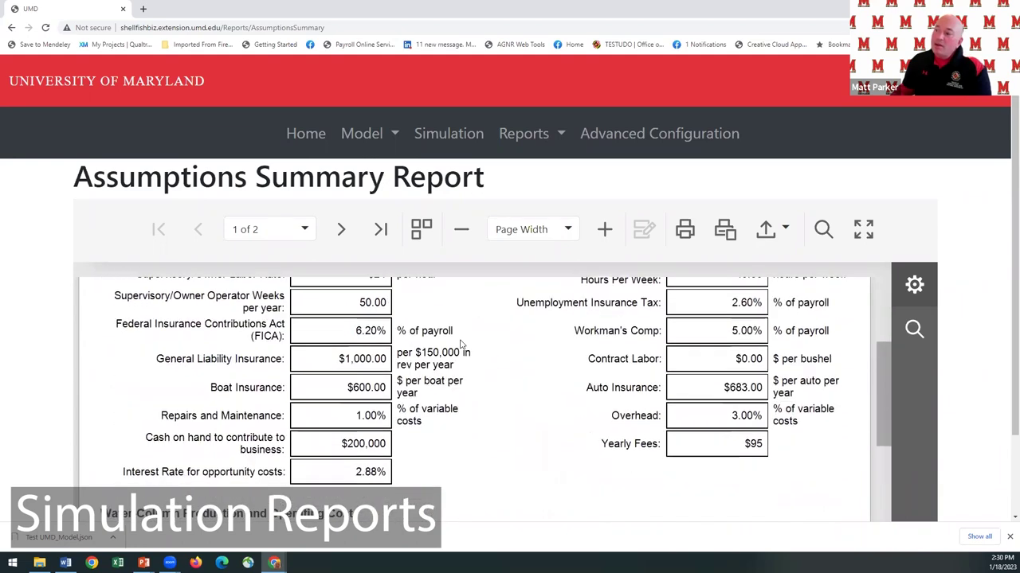
{"action": "scroll", "coordinate": [461, 344], "scroll_direction": "down", "scroll_amount": 6}
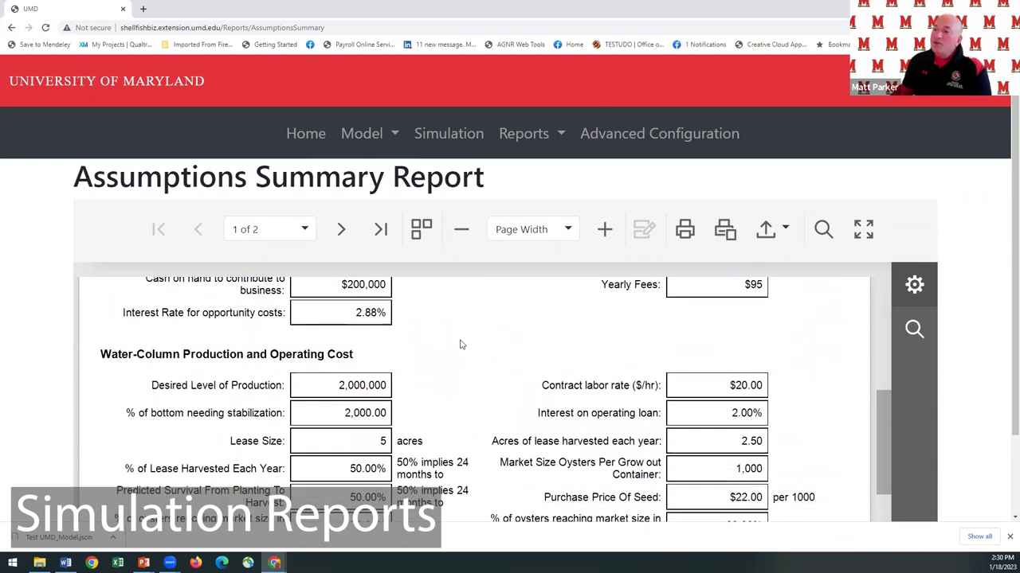
{"action": "scroll", "coordinate": [461, 344], "scroll_direction": "down", "scroll_amount": 8}
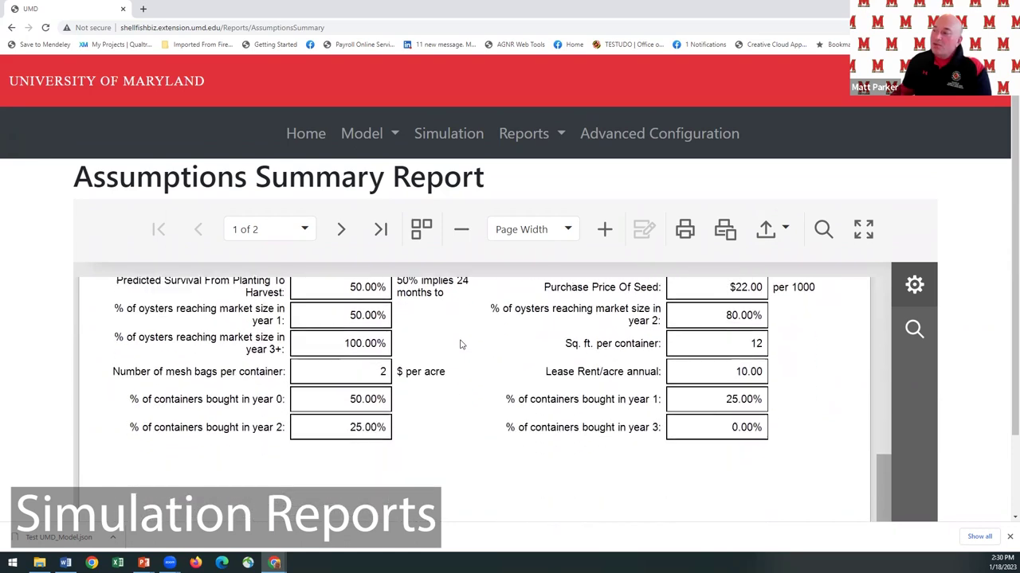
{"action": "scroll", "coordinate": [460, 344], "scroll_direction": "up", "scroll_amount": 4}
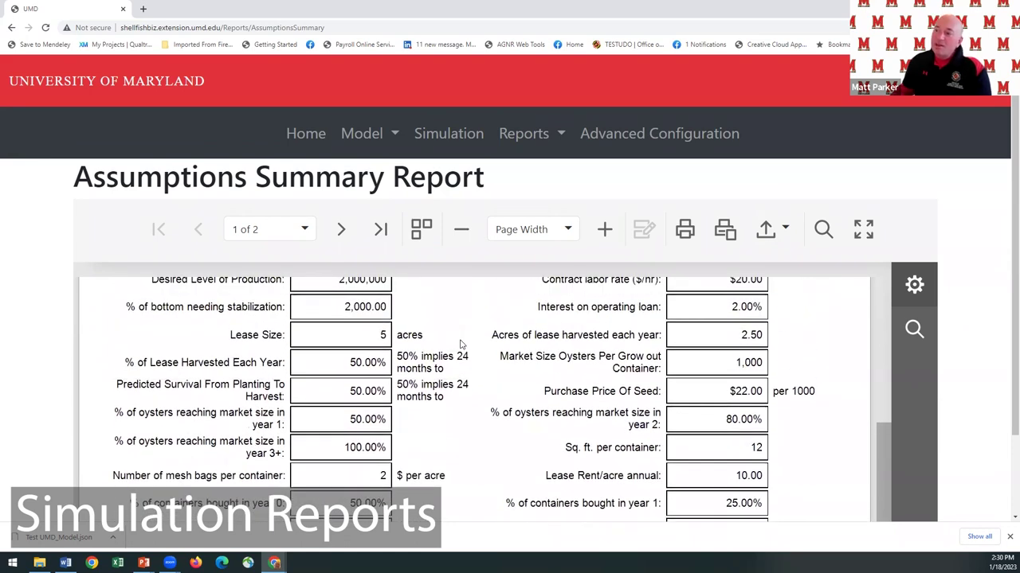
Switch to page 2 and review its Risk Assumptions and required Capital Cost items.
{"action": "left_click", "coordinate": [289, 233]}
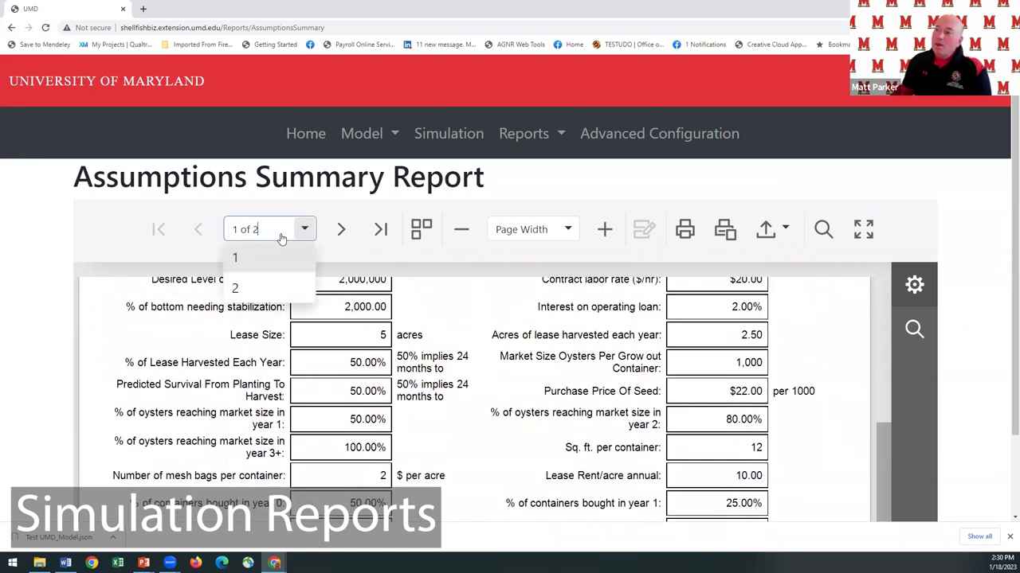
{"action": "left_click", "coordinate": [248, 288]}
{"action": "scroll", "coordinate": [490, 341], "scroll_direction": "down", "scroll_amount": 2}
{"action": "scroll", "coordinate": [490, 341], "scroll_direction": "down", "scroll_amount": 1}
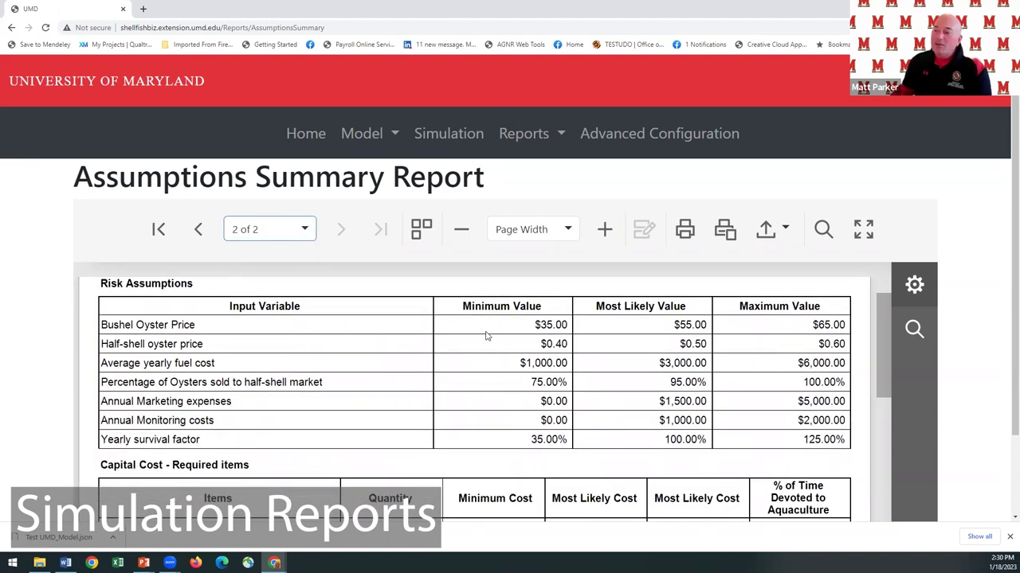
{"action": "scroll", "coordinate": [486, 336], "scroll_direction": "down", "scroll_amount": 3}
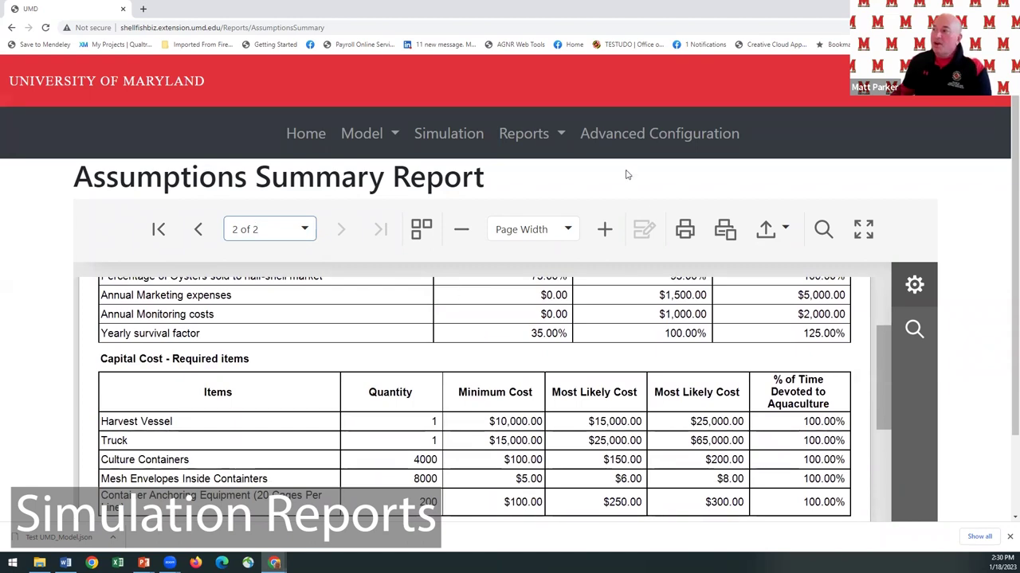
{"action": "left_click", "coordinate": [555, 135]}
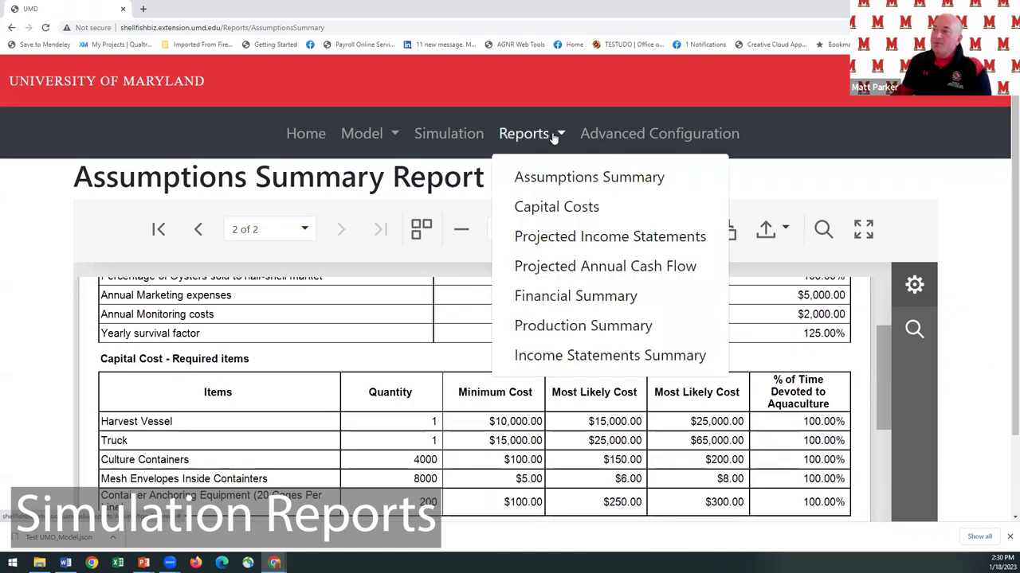
{"action": "left_click", "coordinate": [549, 208]}
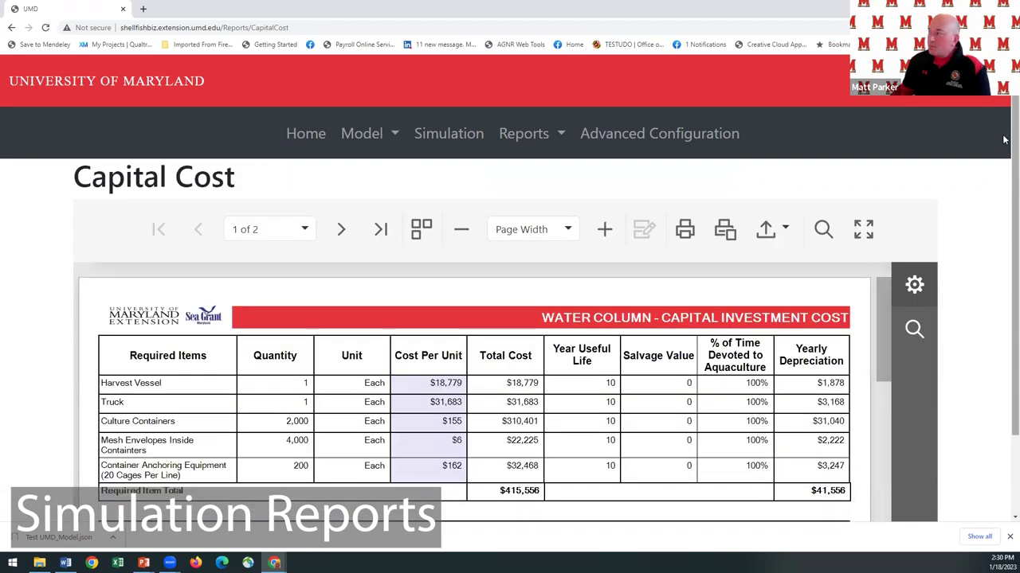
{"action": "scroll", "coordinate": [1004, 145], "scroll_direction": "down", "scroll_amount": 2}
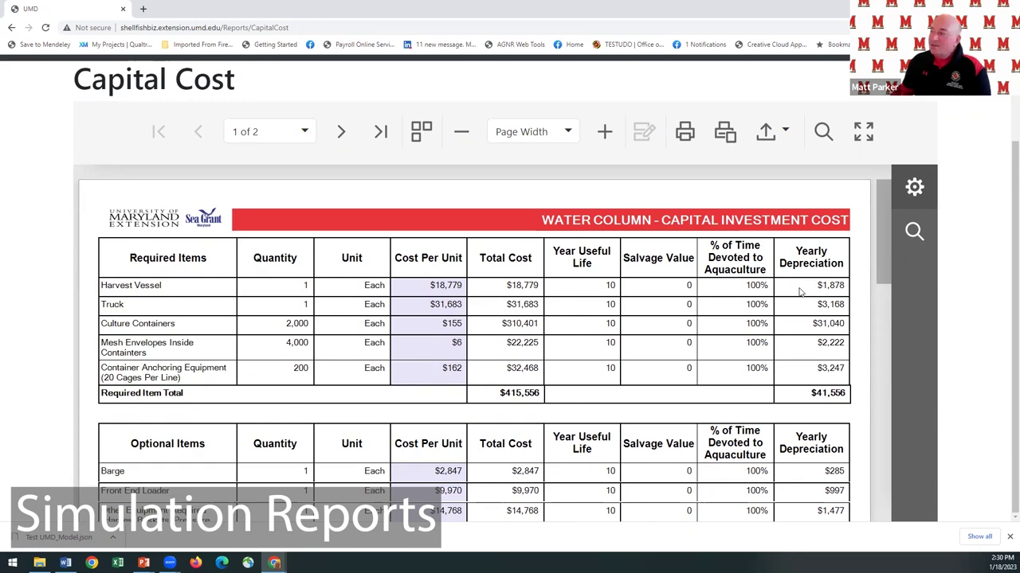
{"action": "left_click_drag", "start_coordinate": [882, 252], "coordinate": [884, 391]}
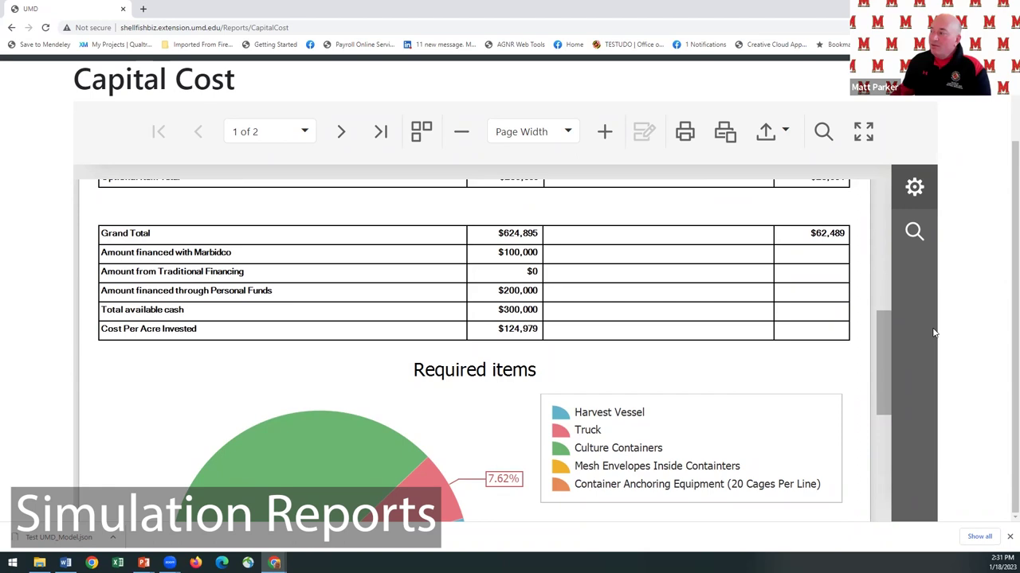
{"action": "left_click_drag", "start_coordinate": [887, 328], "coordinate": [871, 387]}
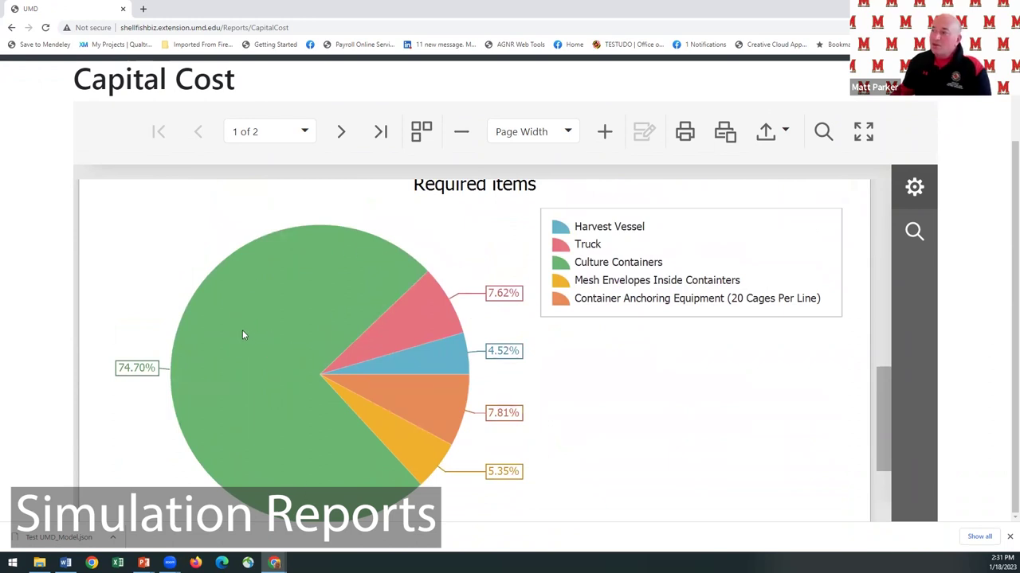
{"action": "scroll", "coordinate": [243, 336], "scroll_direction": "down", "scroll_amount": 1}
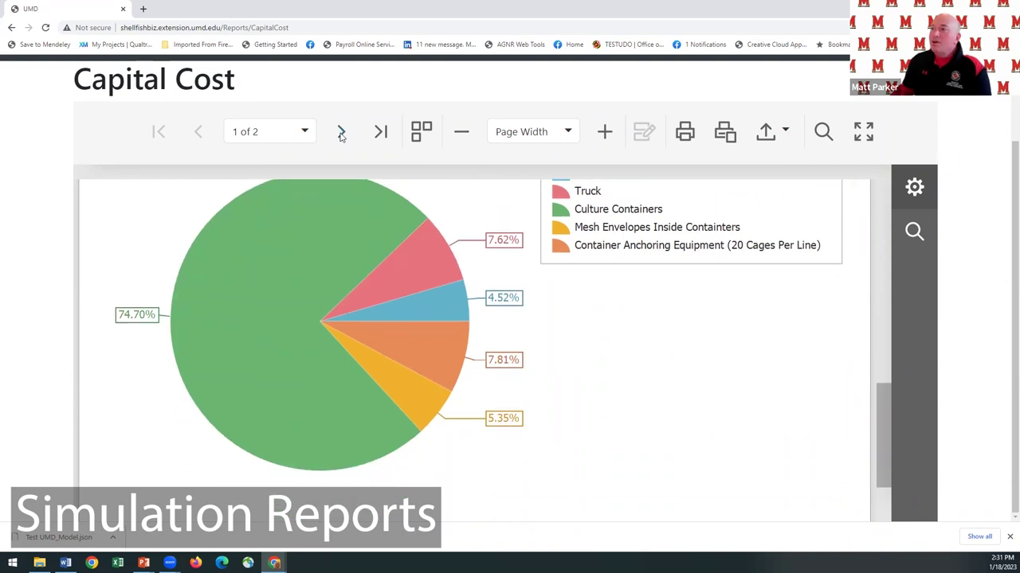
Review Capital Cost page 2 financing charts: $100,000 via MARBIDCO, $200,000 personal funds, Other 1 at 85.06%.
{"action": "left_click", "coordinate": [341, 133]}
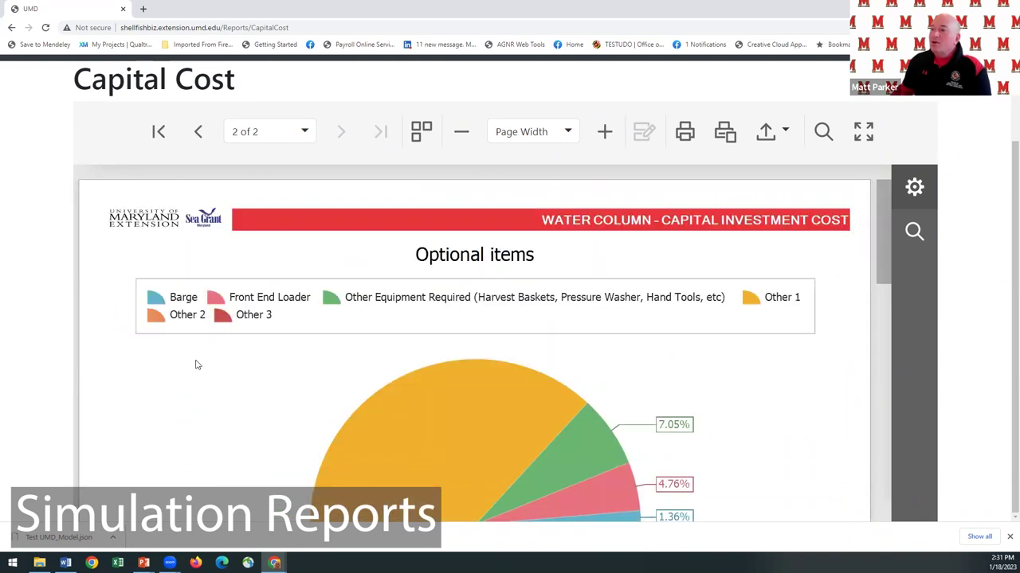
{"action": "scroll", "coordinate": [193, 359], "scroll_direction": "down", "scroll_amount": 2}
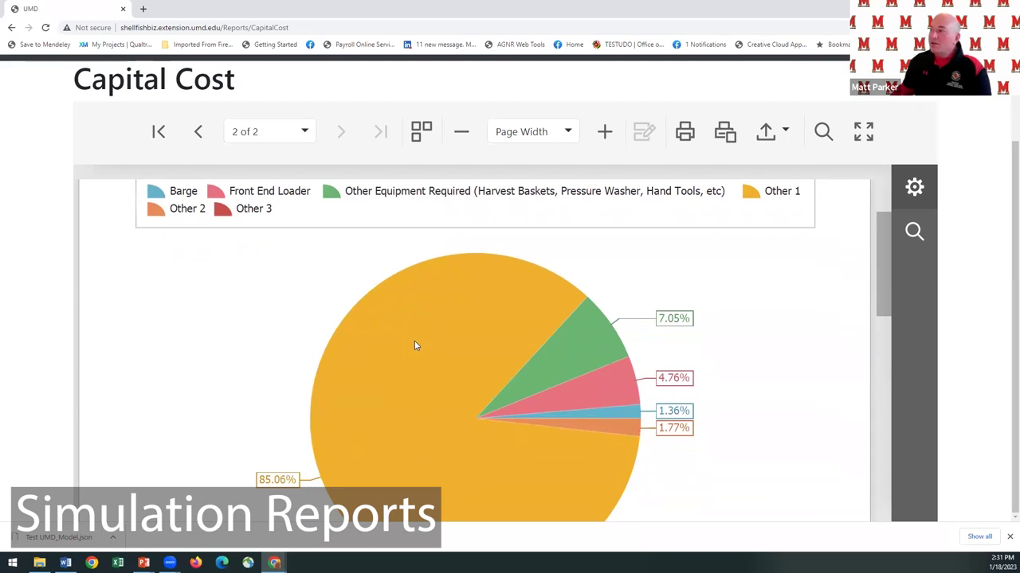
{"action": "scroll", "coordinate": [414, 345], "scroll_direction": "down", "scroll_amount": 8}
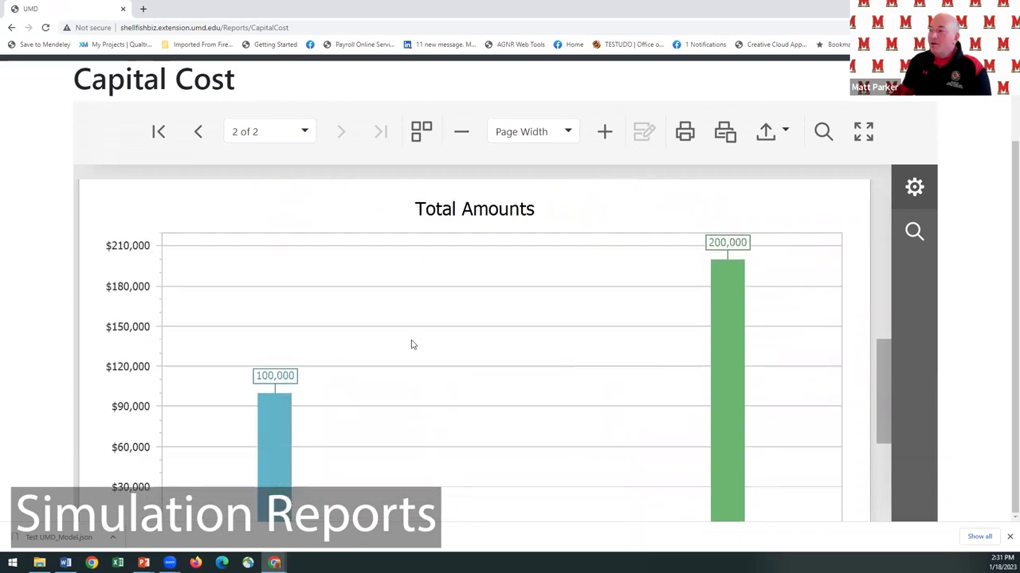
{"action": "scroll", "coordinate": [413, 344], "scroll_direction": "down", "scroll_amount": 1}
{"action": "scroll", "coordinate": [408, 344], "scroll_direction": "up", "scroll_amount": 1}
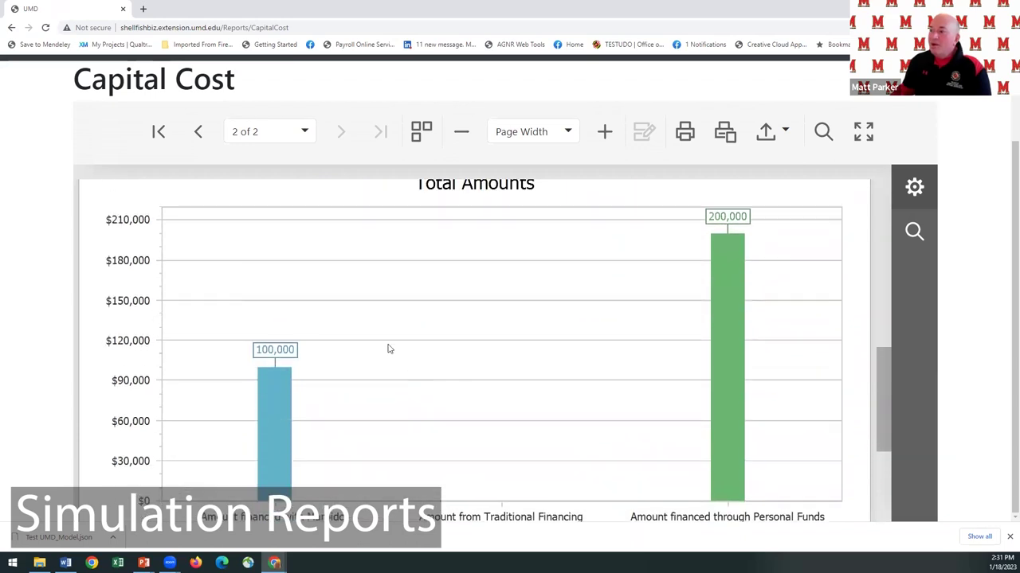
{"action": "scroll", "coordinate": [295, 424], "scroll_direction": "down", "scroll_amount": 1}
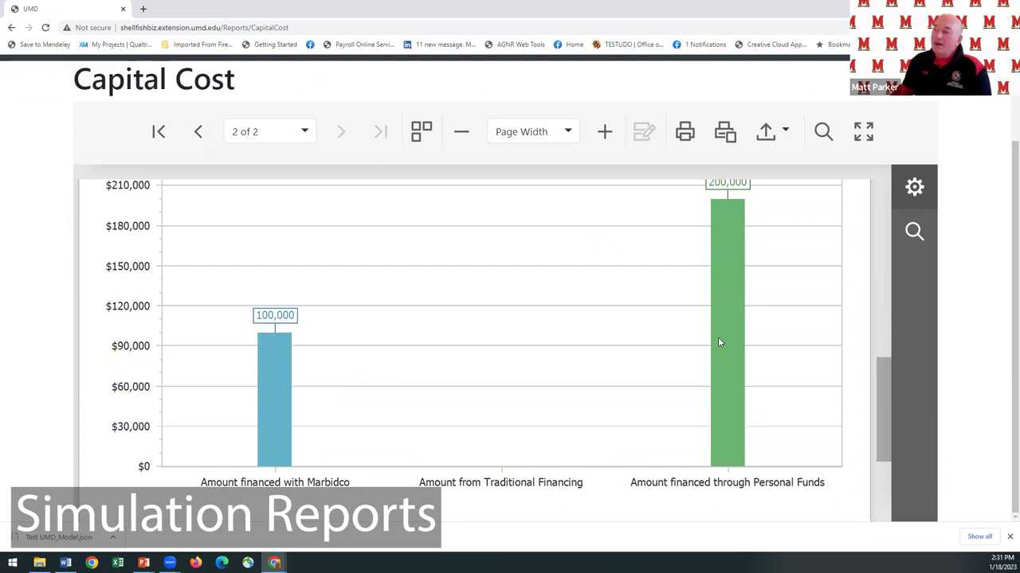
{"action": "scroll", "coordinate": [965, 225], "scroll_direction": "up", "scroll_amount": 3}
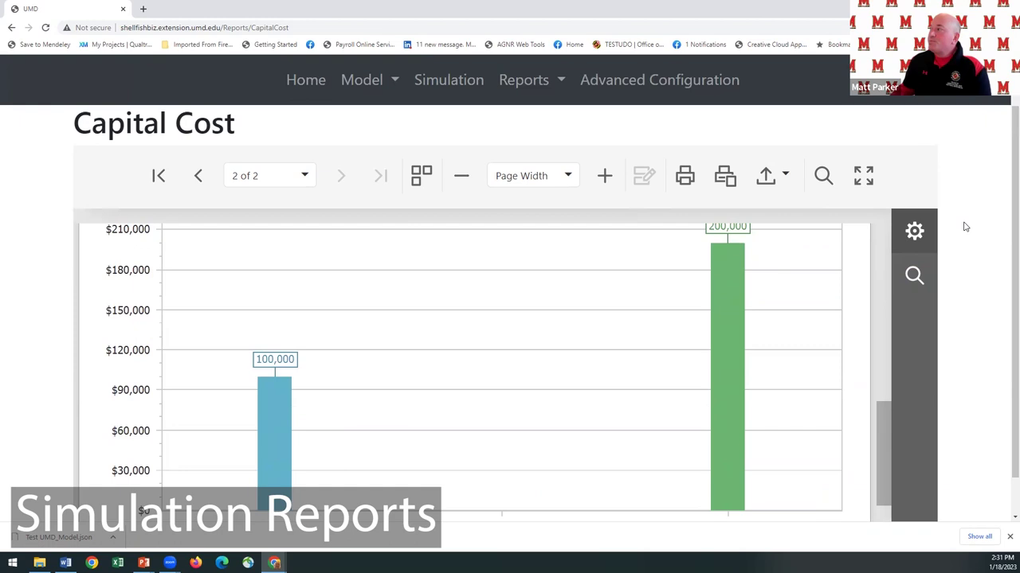
{"action": "left_click", "coordinate": [558, 136]}
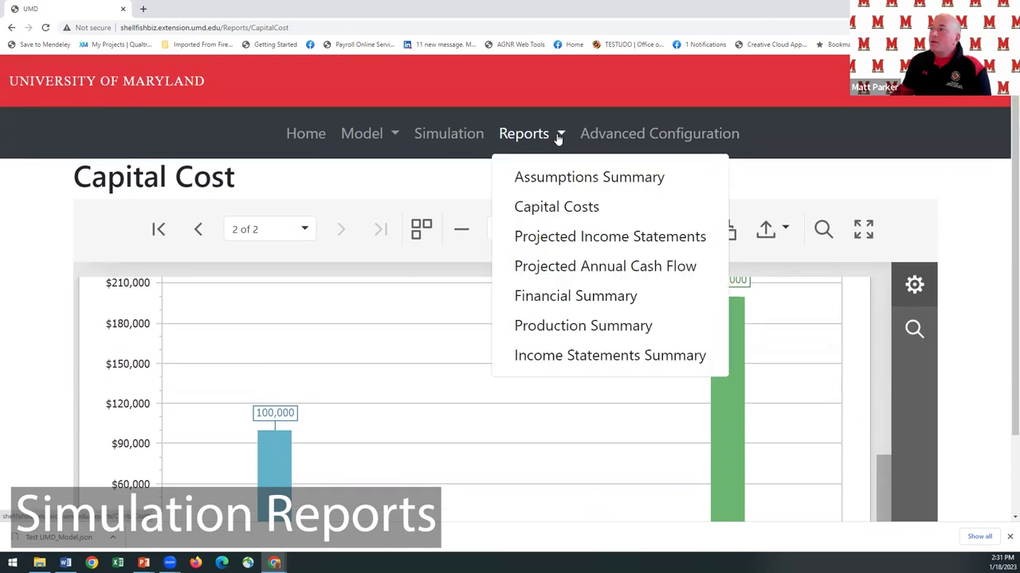
Open the Projected Income Statements report and scroll through the Years 1–5 statements.
{"action": "left_click", "coordinate": [547, 239]}
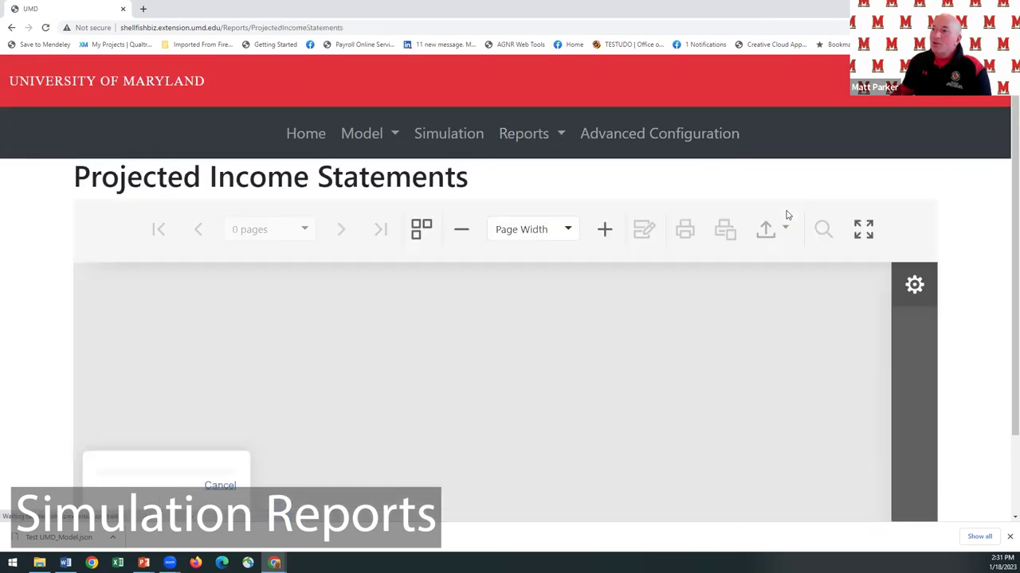
{"action": "scroll", "coordinate": [972, 249], "scroll_direction": "down", "scroll_amount": 1}
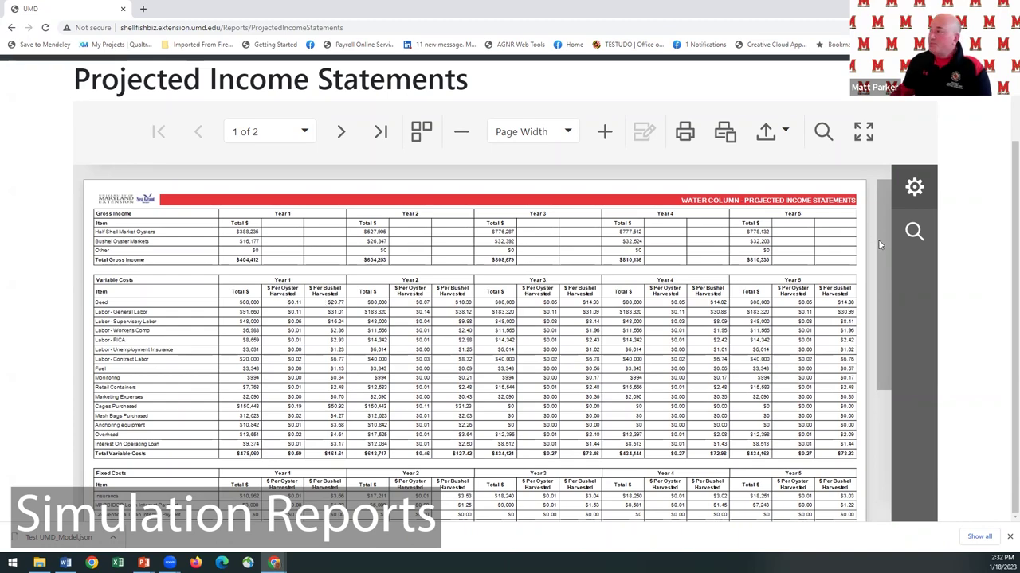
{"action": "scroll", "coordinate": [875, 274], "scroll_direction": "down", "scroll_amount": 2}
{"action": "left_click_drag", "start_coordinate": [875, 274], "coordinate": [877, 380]}
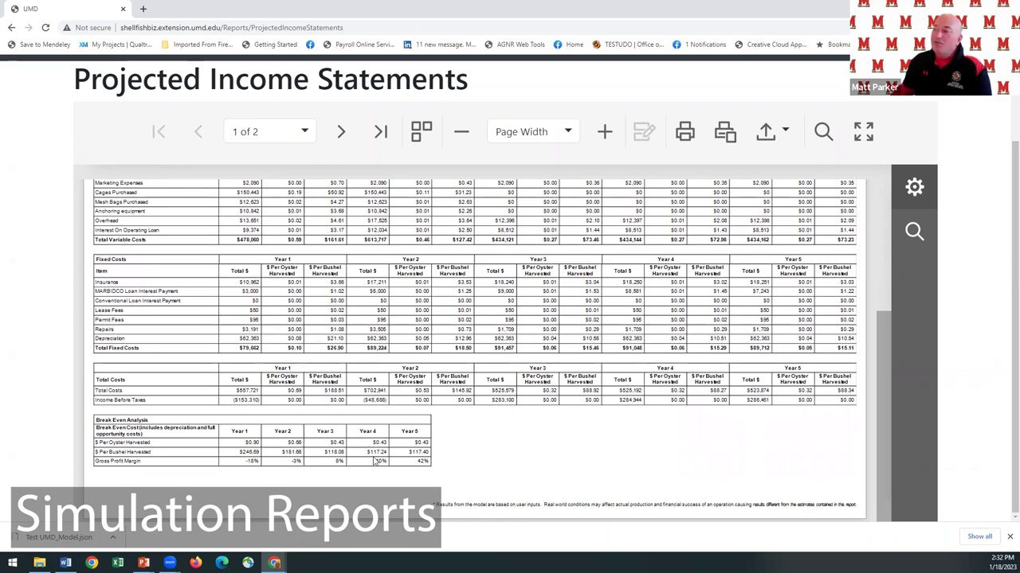
View the Years 6–10 income statements, then open the Income Statements Summary report.
{"action": "left_click", "coordinate": [341, 131]}
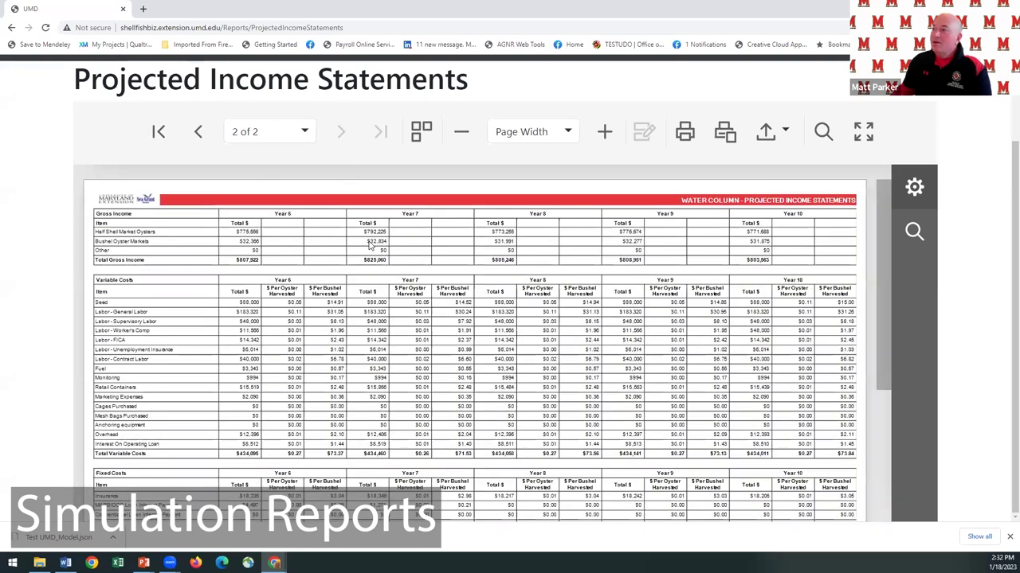
{"action": "scroll", "coordinate": [502, 266], "scroll_direction": "down", "scroll_amount": 1}
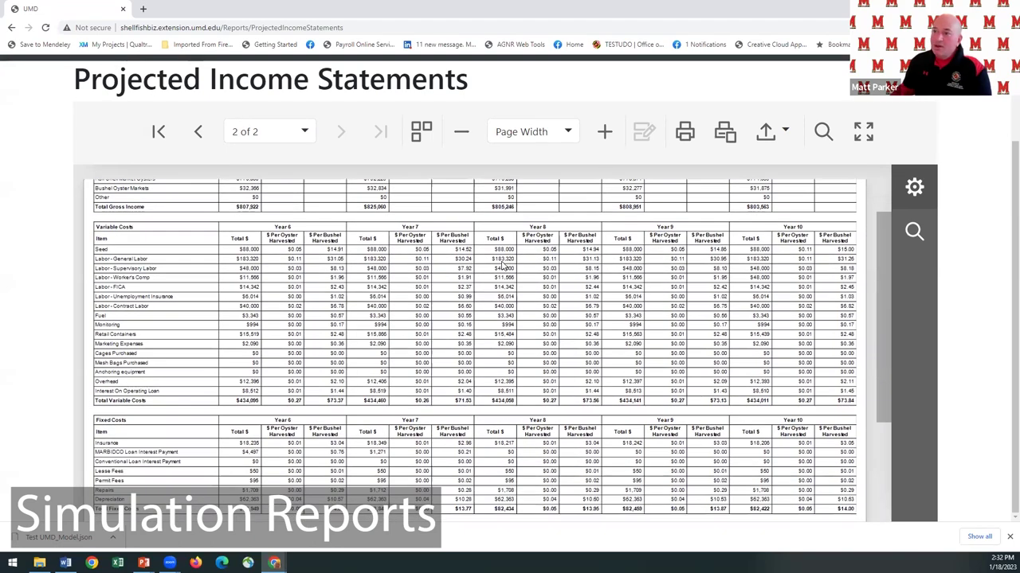
{"action": "scroll", "coordinate": [501, 266], "scroll_direction": "up", "scroll_amount": 1}
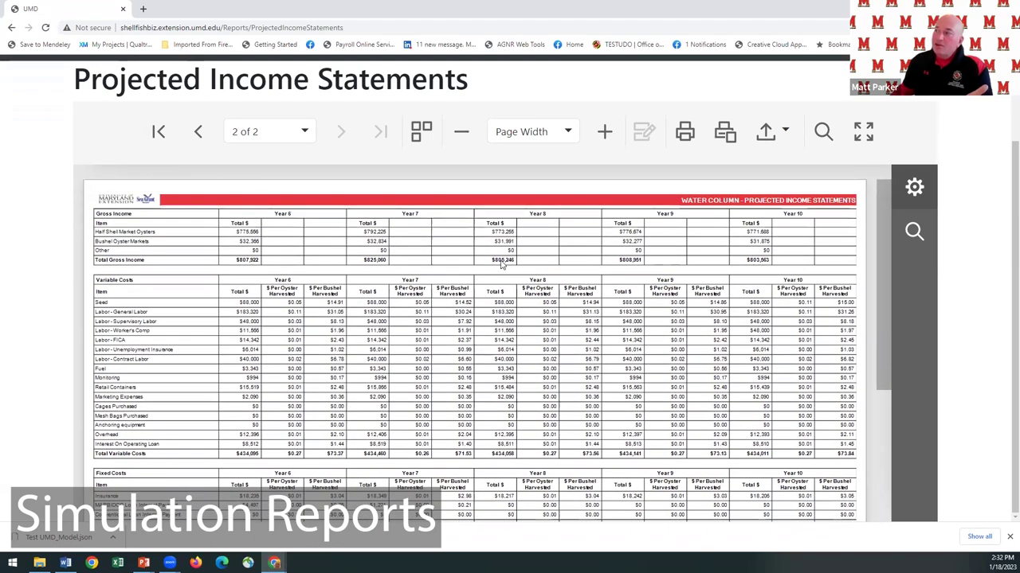
{"action": "scroll", "coordinate": [503, 266], "scroll_direction": "down", "scroll_amount": 3}
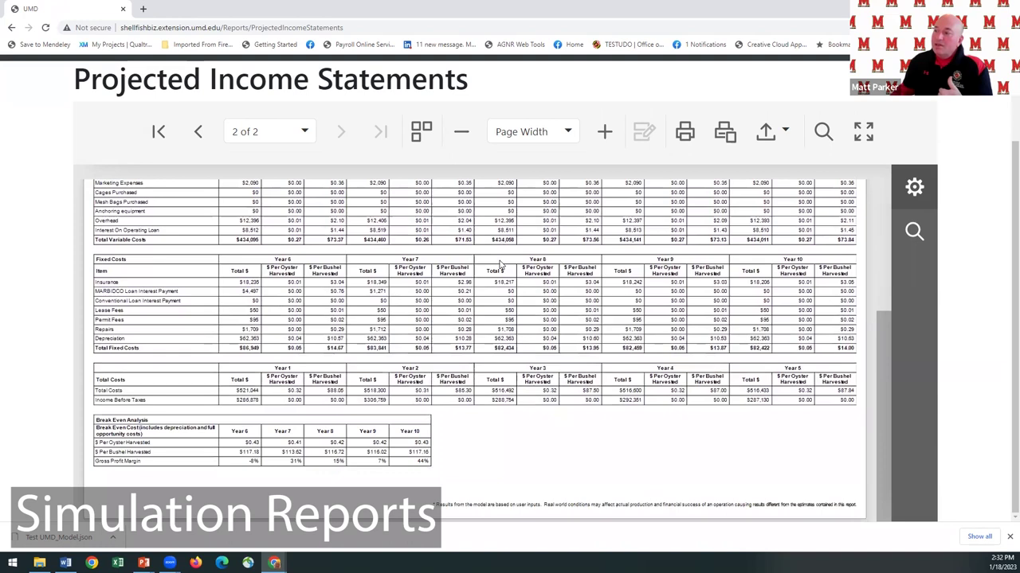
{"action": "scroll", "coordinate": [500, 266], "scroll_direction": "up", "scroll_amount": 1}
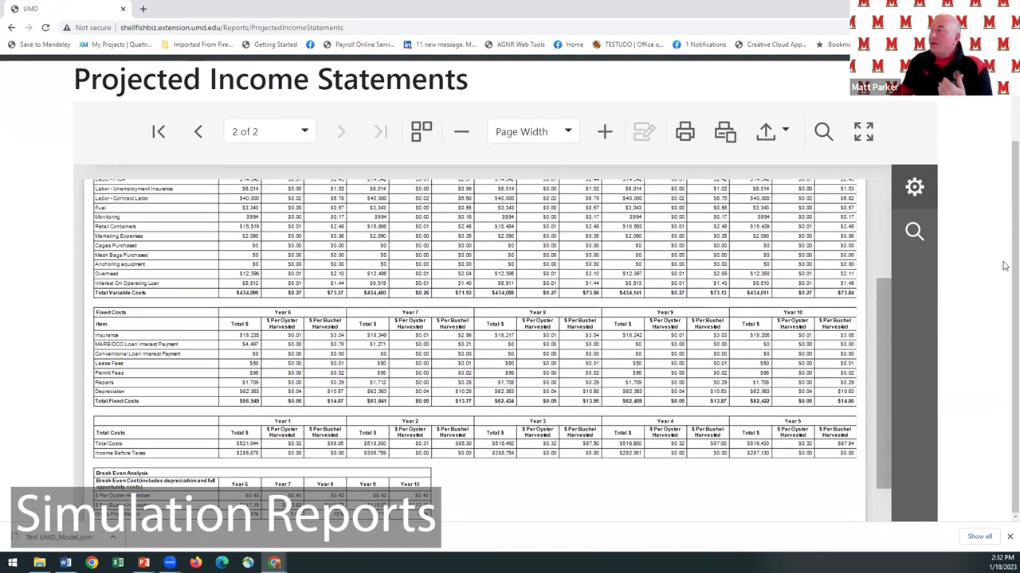
{"action": "scroll", "coordinate": [1005, 265], "scroll_direction": "up", "scroll_amount": 3}
{"action": "left_click", "coordinate": [561, 118]}
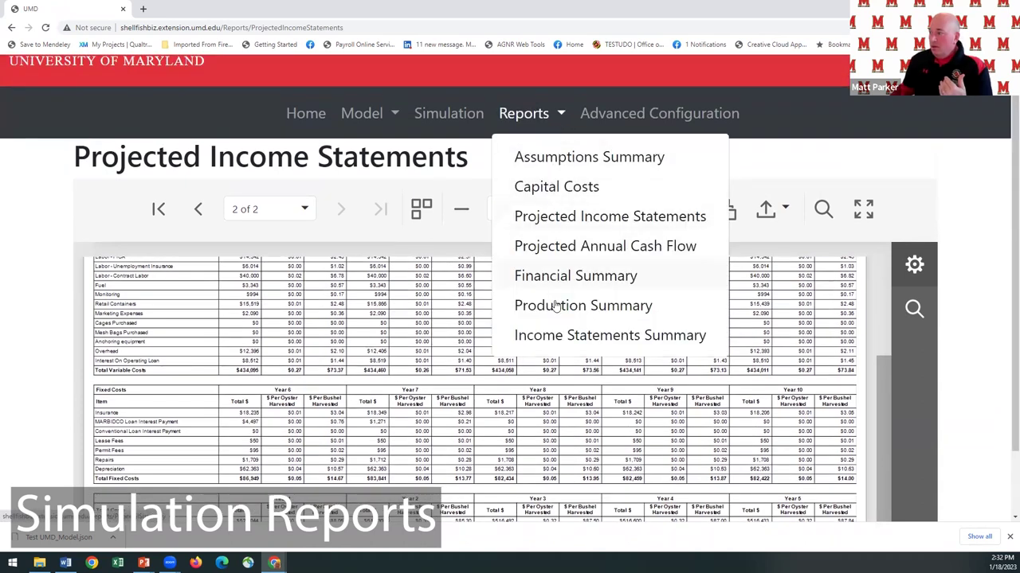
{"action": "left_click", "coordinate": [563, 334]}
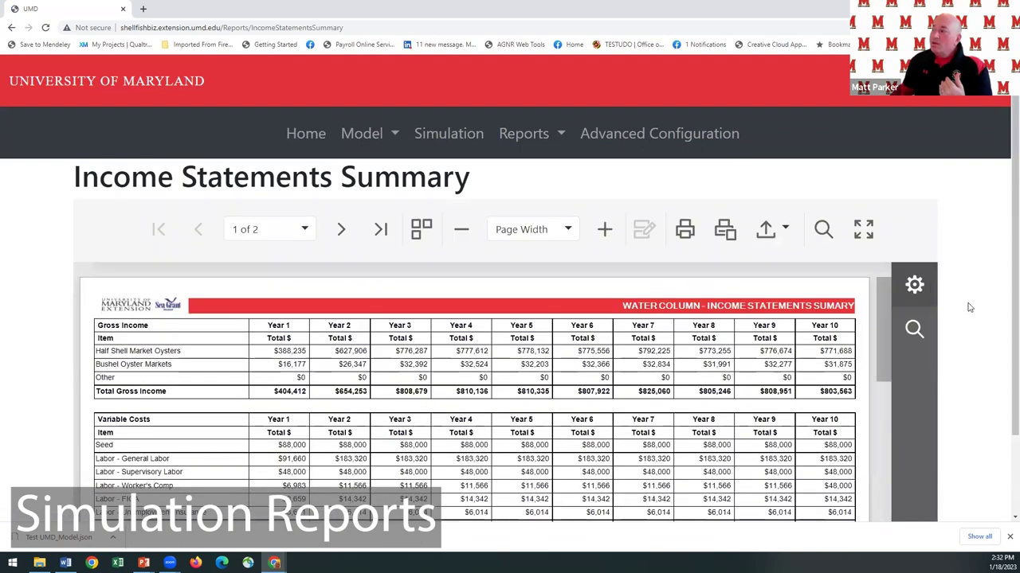
Scroll the summary tables to the Total Gross Income chart; break-even falls from $0.90 to $0.43 per oyster.
{"action": "scroll", "coordinate": [970, 307], "scroll_direction": "down", "scroll_amount": 2}
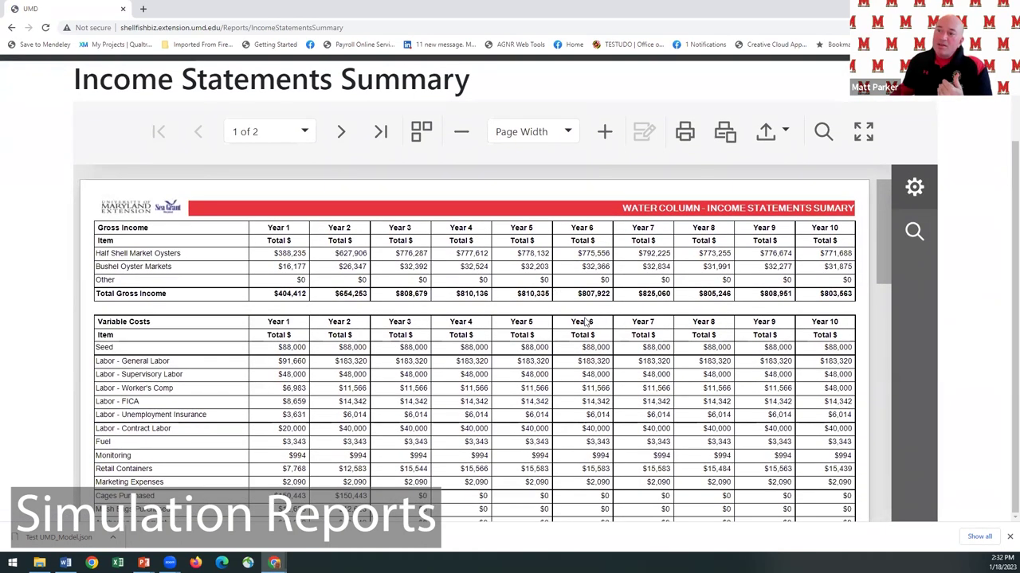
{"action": "scroll", "coordinate": [586, 321], "scroll_direction": "down", "scroll_amount": 1}
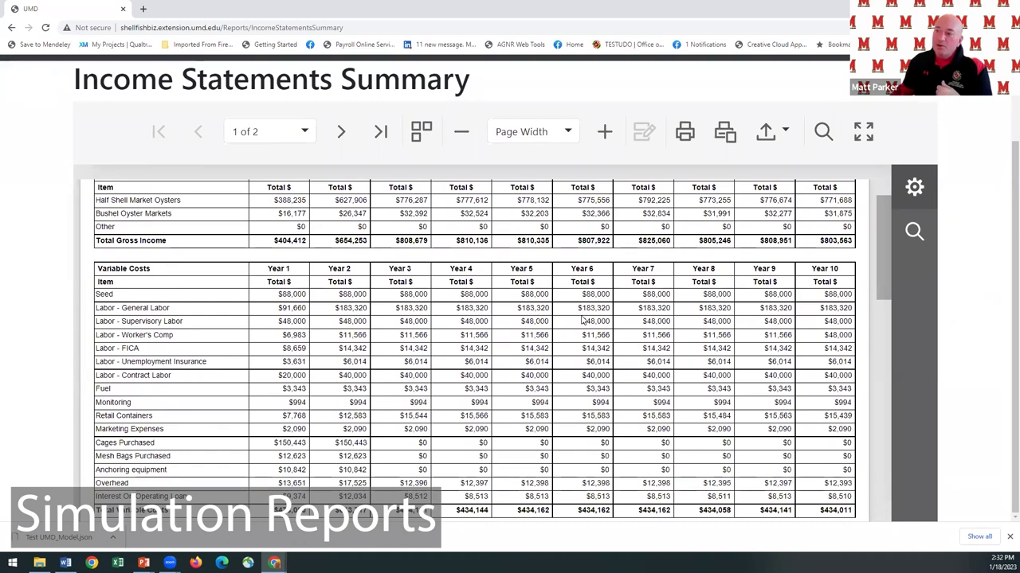
{"action": "scroll", "coordinate": [582, 319], "scroll_direction": "down", "scroll_amount": 2}
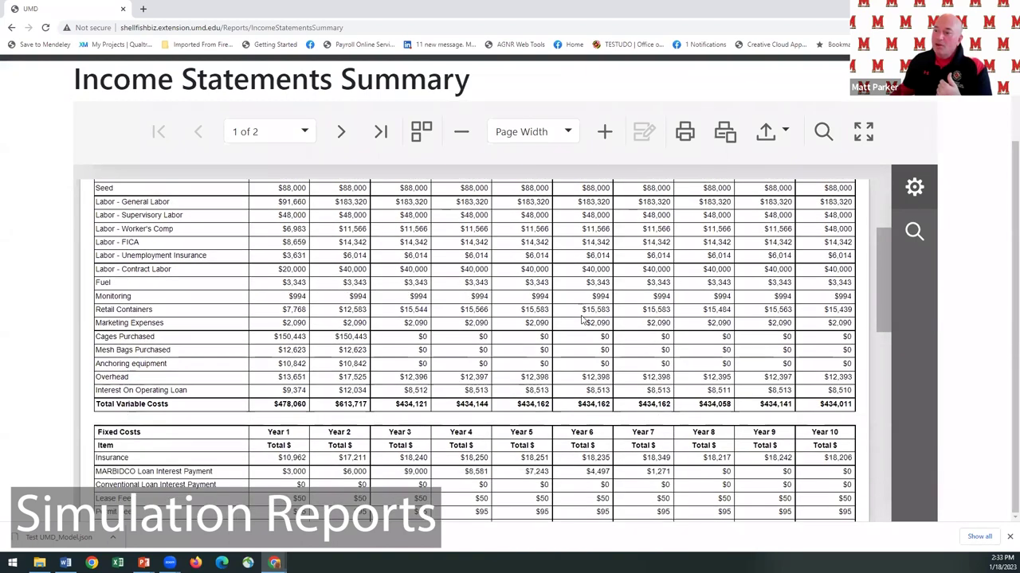
{"action": "scroll", "coordinate": [582, 319], "scroll_direction": "down", "scroll_amount": 3}
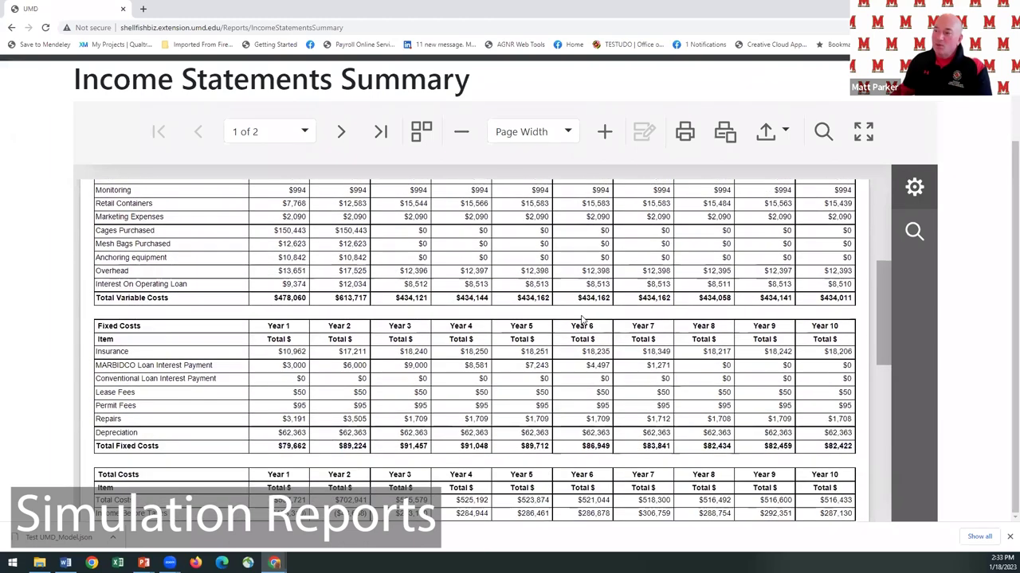
{"action": "scroll", "coordinate": [582, 319], "scroll_direction": "down", "scroll_amount": 2}
{"action": "scroll", "coordinate": [582, 320], "scroll_direction": "down", "scroll_amount": 5}
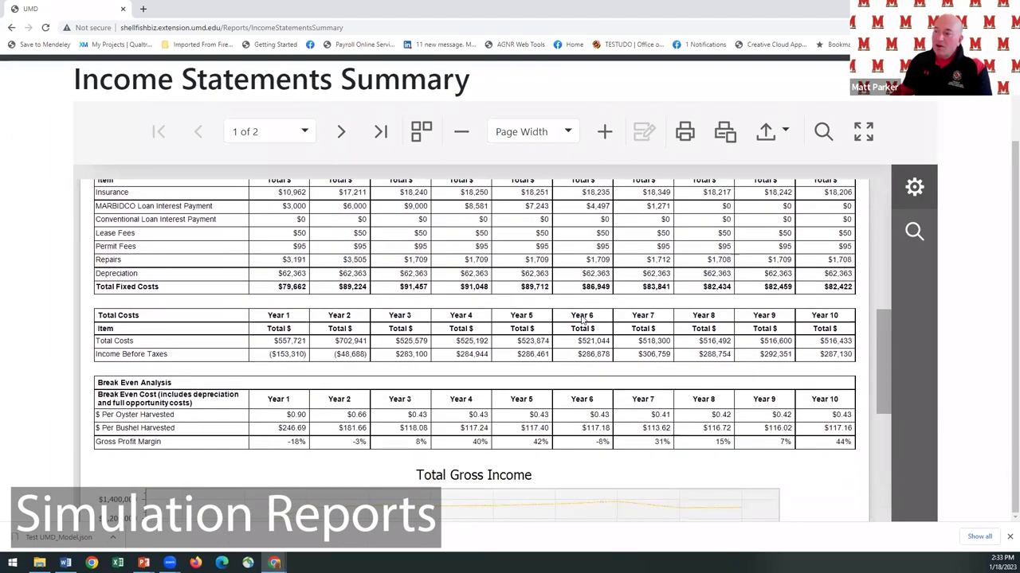
{"action": "scroll", "coordinate": [581, 320], "scroll_direction": "down", "scroll_amount": 1}
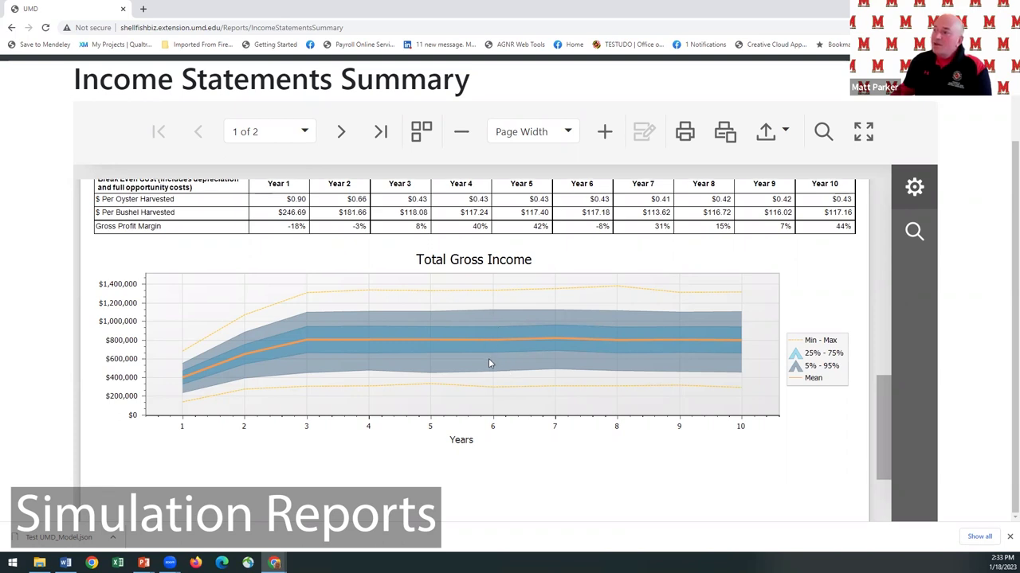
{"action": "scroll", "coordinate": [489, 360], "scroll_direction": "down", "scroll_amount": 2}
Review summary page 2 charts down to Gross Profit Margin, rising from -18% in Year 1 to 44% in Year 10.
{"action": "left_click", "coordinate": [342, 133]}
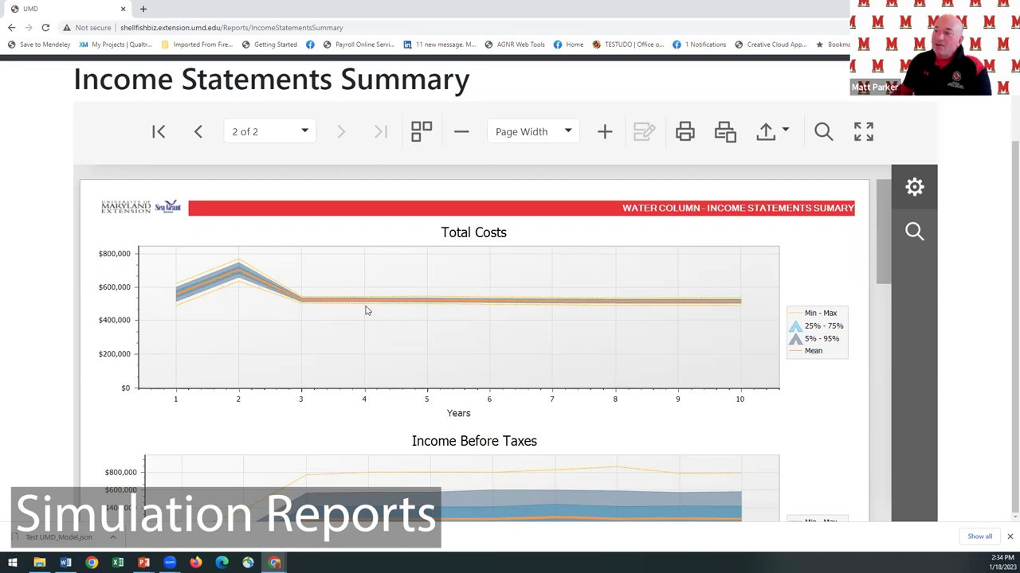
{"action": "scroll", "coordinate": [366, 311], "scroll_direction": "down", "scroll_amount": 4}
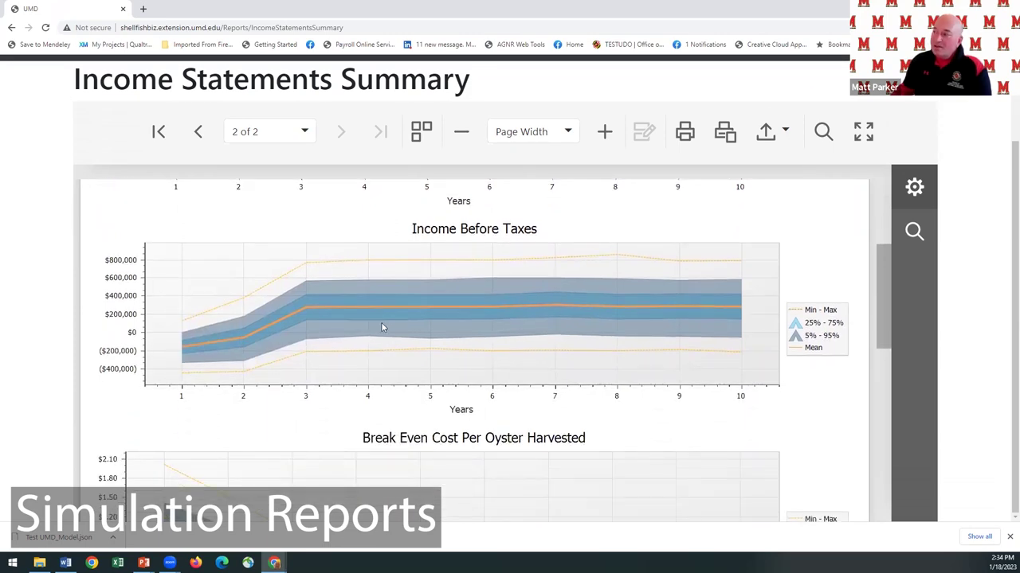
{"action": "scroll", "coordinate": [384, 327], "scroll_direction": "down", "scroll_amount": 3}
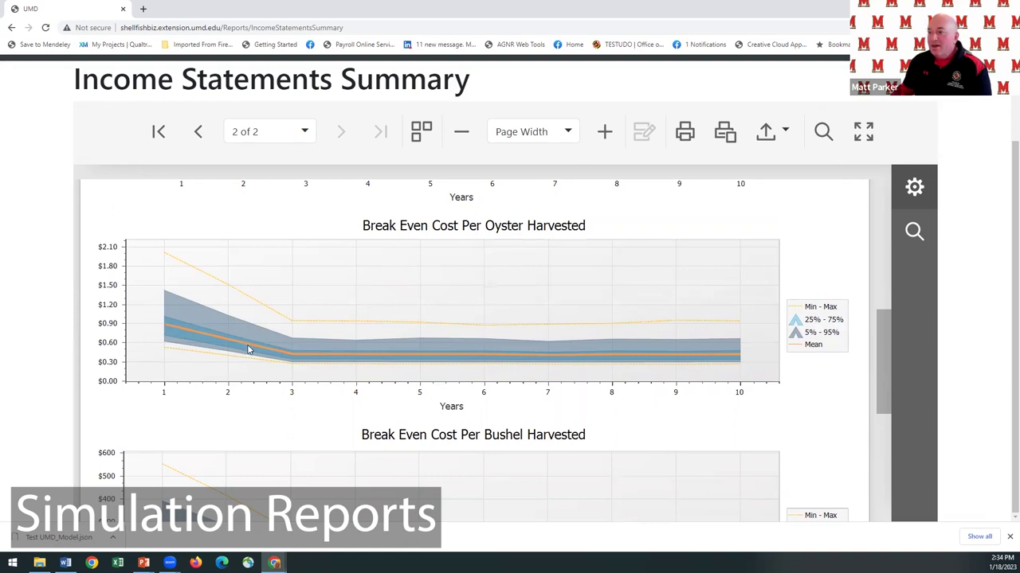
{"action": "scroll", "coordinate": [469, 340], "scroll_direction": "down", "scroll_amount": 1}
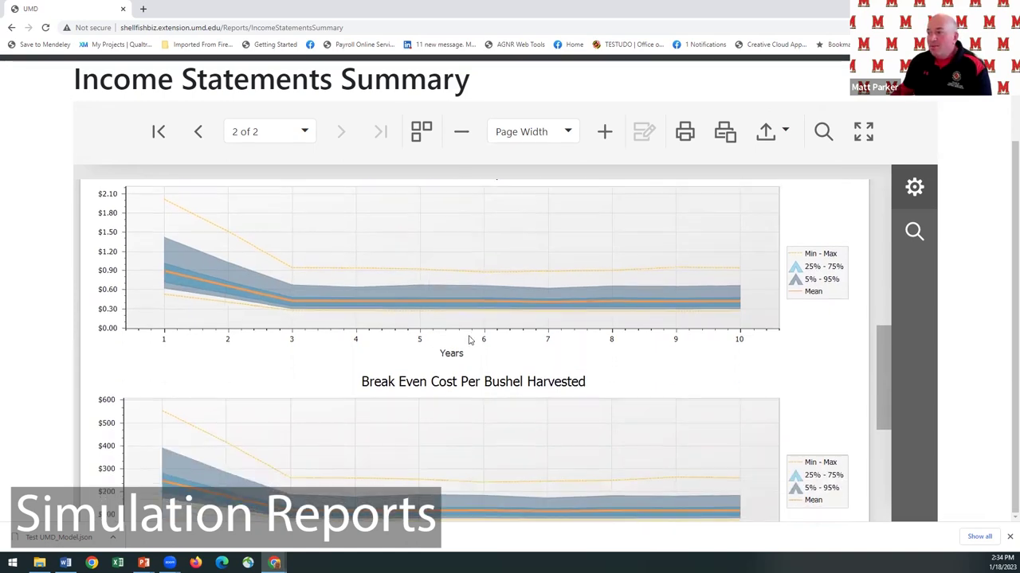
{"action": "scroll", "coordinate": [469, 340], "scroll_direction": "down", "scroll_amount": 4}
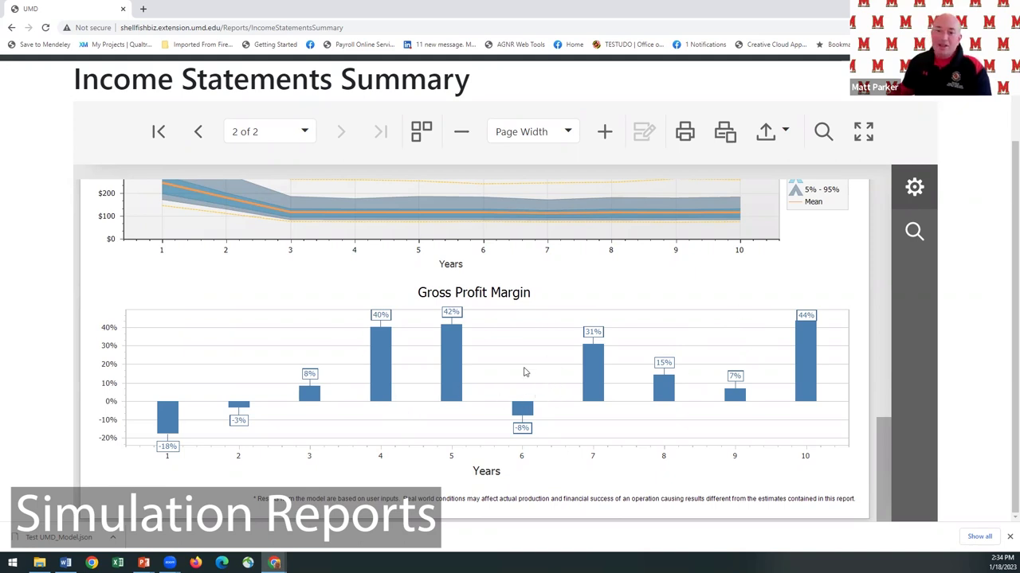
{"action": "scroll", "coordinate": [974, 347], "scroll_direction": "up", "scroll_amount": 3}
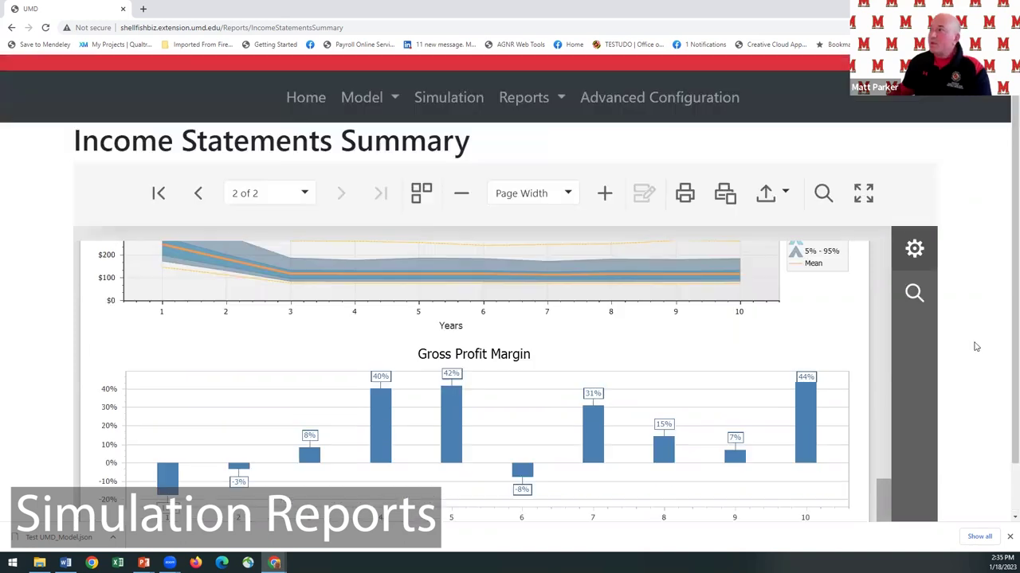
{"action": "left_click", "coordinate": [560, 134]}
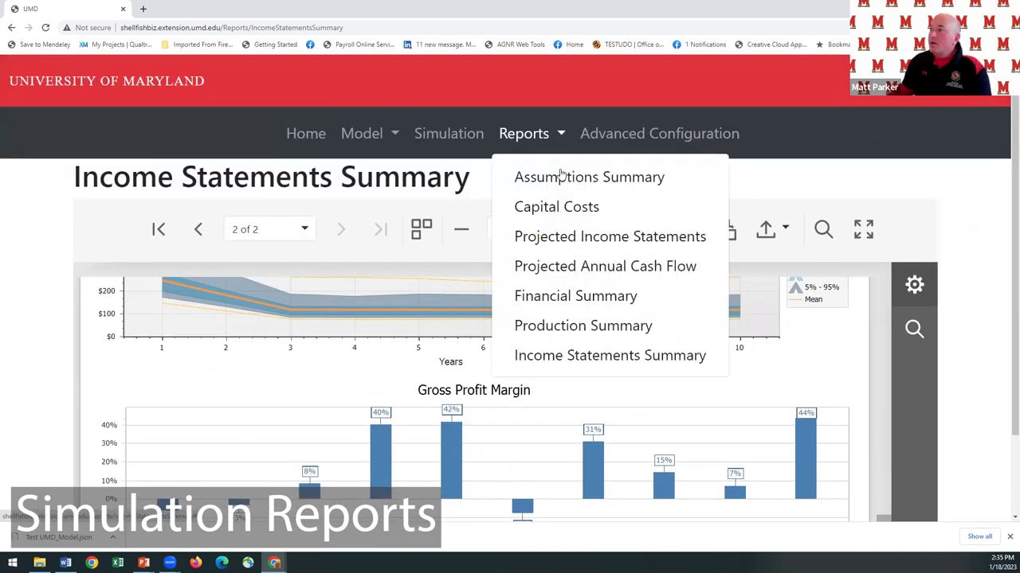
Review the Projected Annual Cash Flow table and charts, then open the Production Summary report.
{"action": "left_click", "coordinate": [567, 273]}
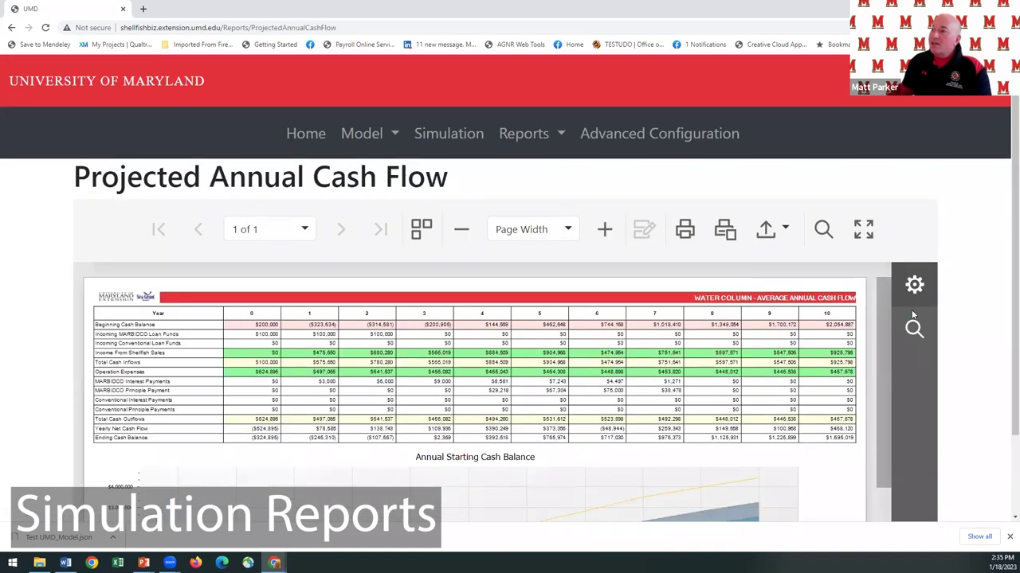
{"action": "scroll", "coordinate": [982, 332], "scroll_direction": "down", "scroll_amount": 1}
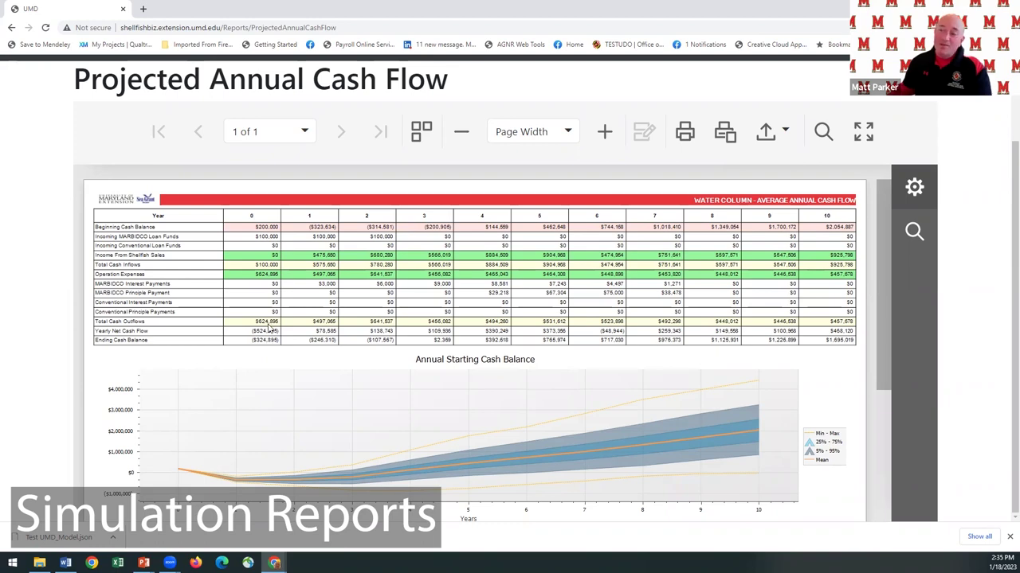
{"action": "scroll", "coordinate": [269, 328], "scroll_direction": "down", "scroll_amount": 2}
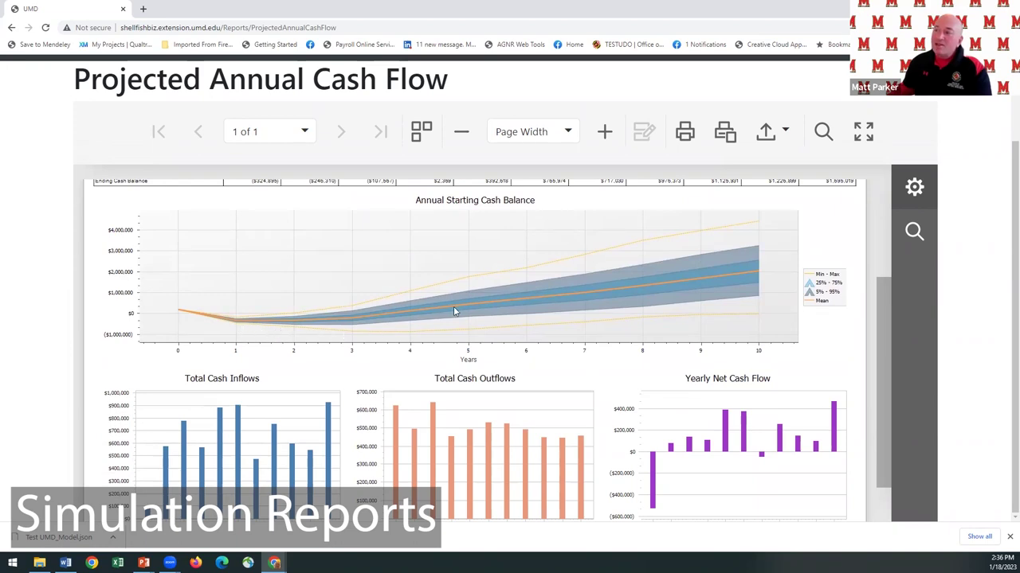
{"action": "scroll", "coordinate": [455, 309], "scroll_direction": "down", "scroll_amount": 1}
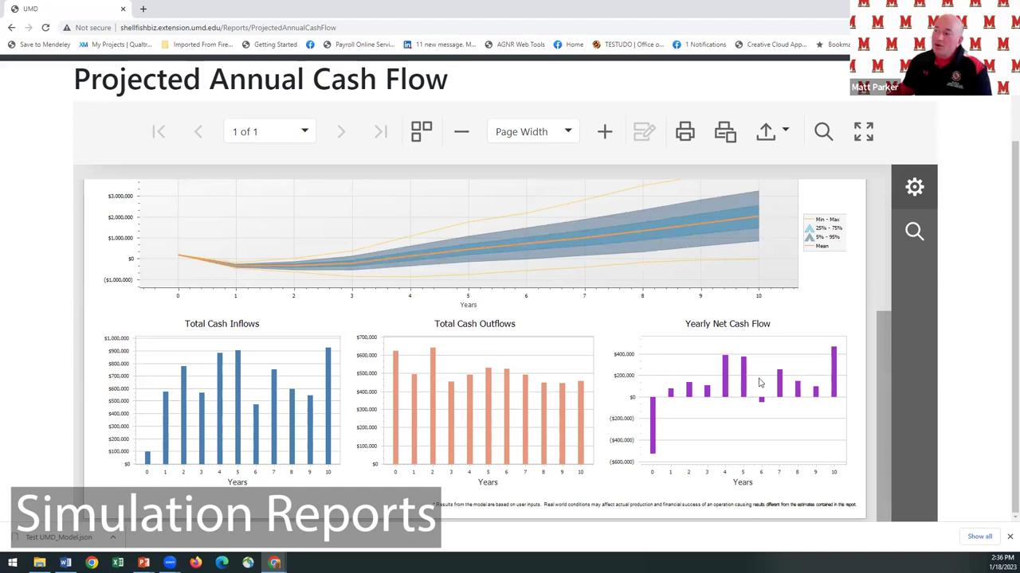
{"action": "scroll", "coordinate": [565, 266], "scroll_direction": "up", "scroll_amount": 1}
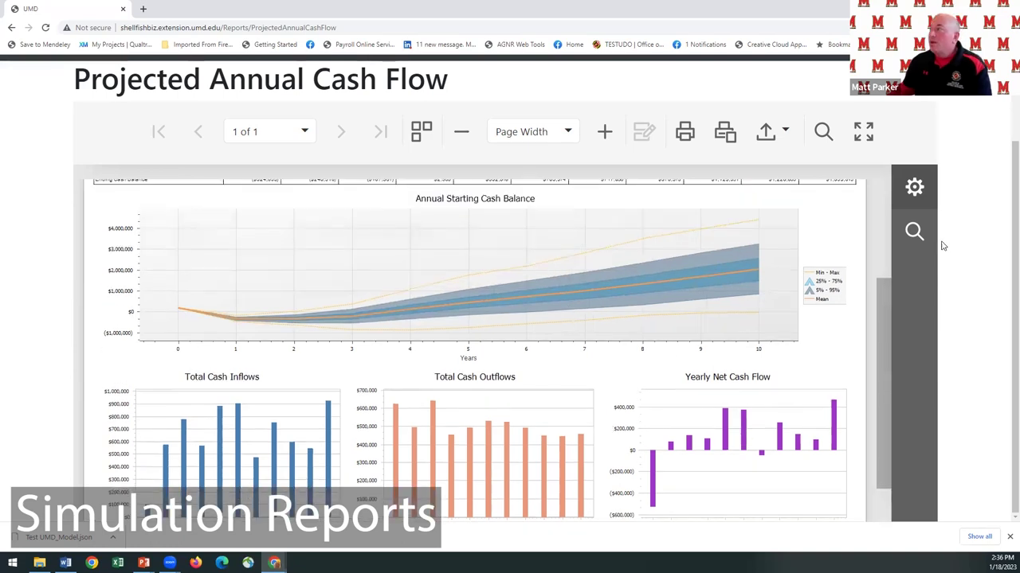
{"action": "scroll", "coordinate": [1003, 275], "scroll_direction": "up", "scroll_amount": 2}
{"action": "left_click", "coordinate": [550, 136]}
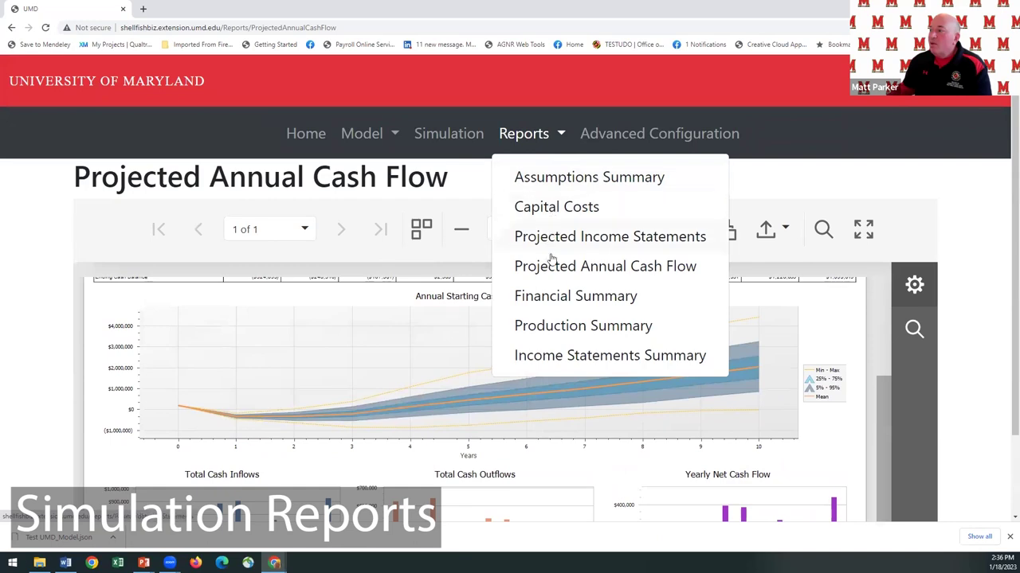
{"action": "left_click", "coordinate": [558, 326]}
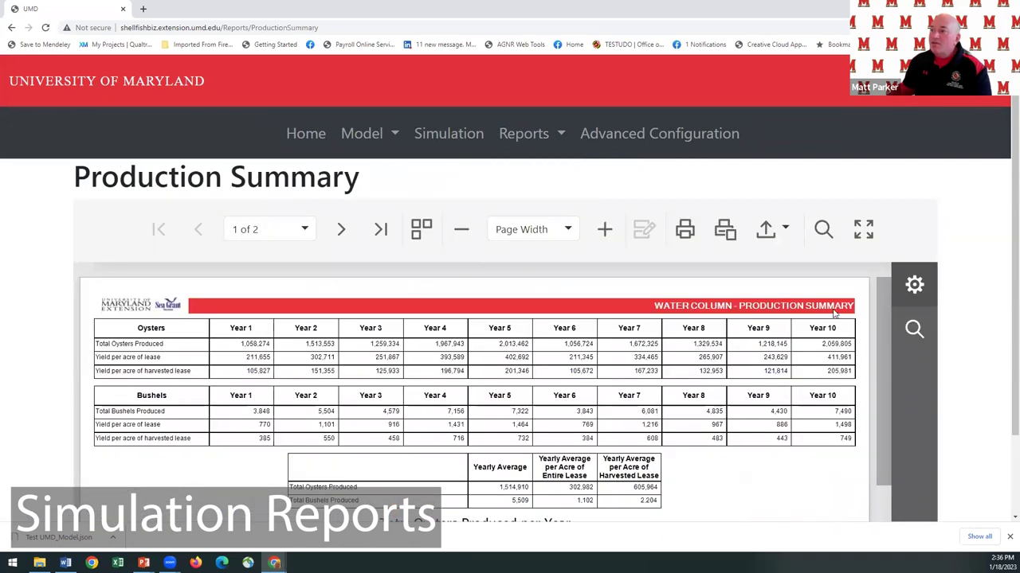
Scroll through the Production Summary page 1 tables and charts.
{"action": "scroll", "coordinate": [975, 339], "scroll_direction": "down", "scroll_amount": 1}
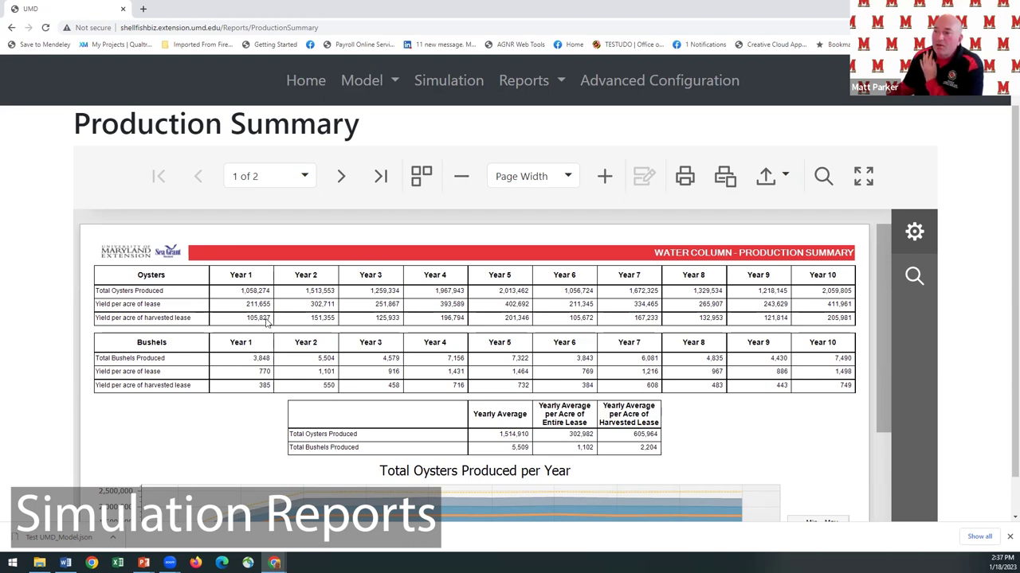
{"action": "scroll", "coordinate": [270, 327], "scroll_direction": "down", "scroll_amount": 2}
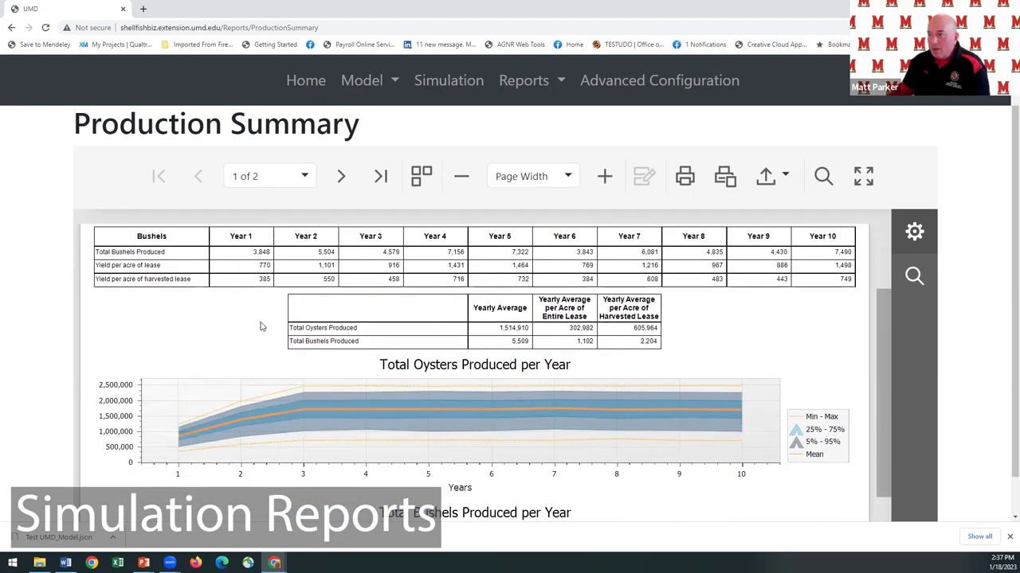
{"action": "scroll", "coordinate": [250, 329], "scroll_direction": "down", "scroll_amount": 2}
{"action": "scroll", "coordinate": [205, 322], "scroll_direction": "up", "scroll_amount": 1}
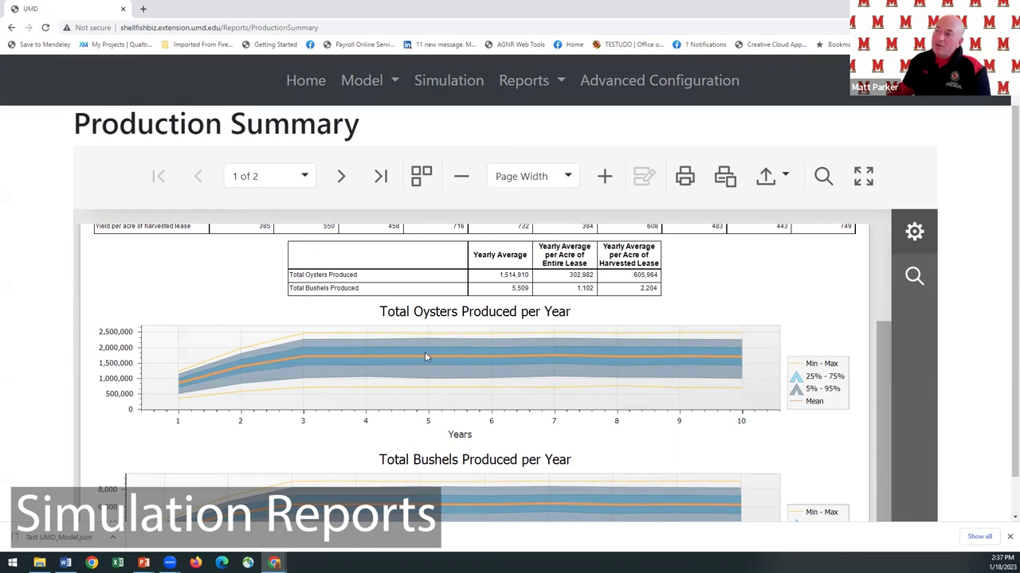
{"action": "scroll", "coordinate": [242, 393], "scroll_direction": "down", "scroll_amount": 1}
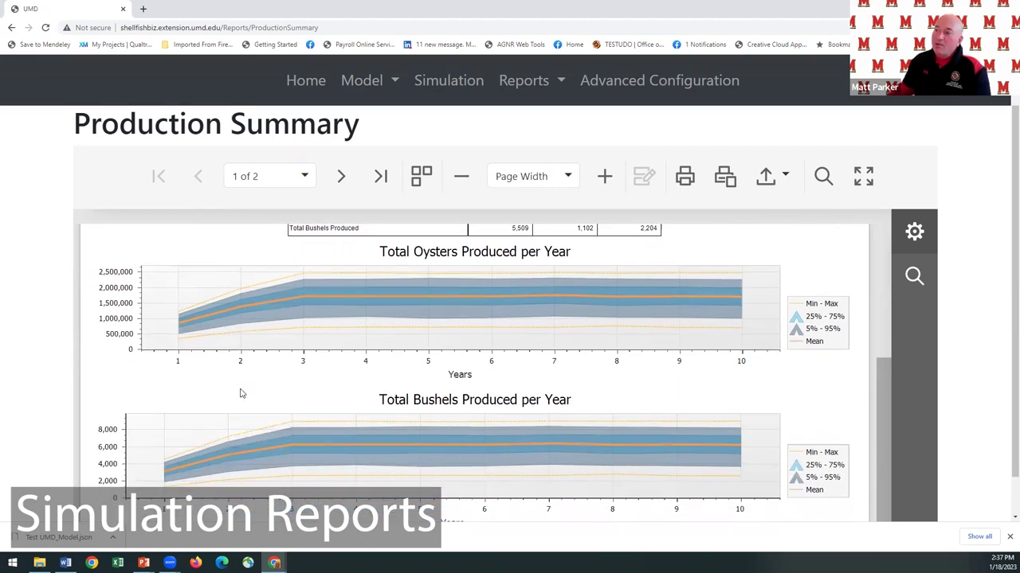
Review page 2 histograms: 90% of yearly oyster output falls between 1.425 and 1.795 million.
{"action": "left_click", "coordinate": [341, 176]}
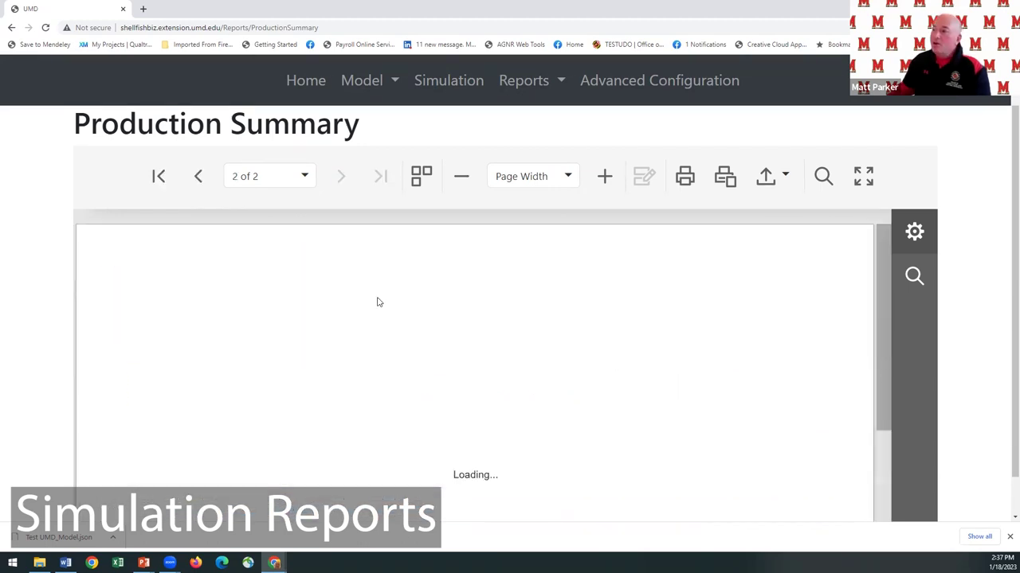
{"action": "scroll", "coordinate": [522, 311], "scroll_direction": "down", "scroll_amount": 2}
{"action": "scroll", "coordinate": [310, 340], "scroll_direction": "up", "scroll_amount": 1}
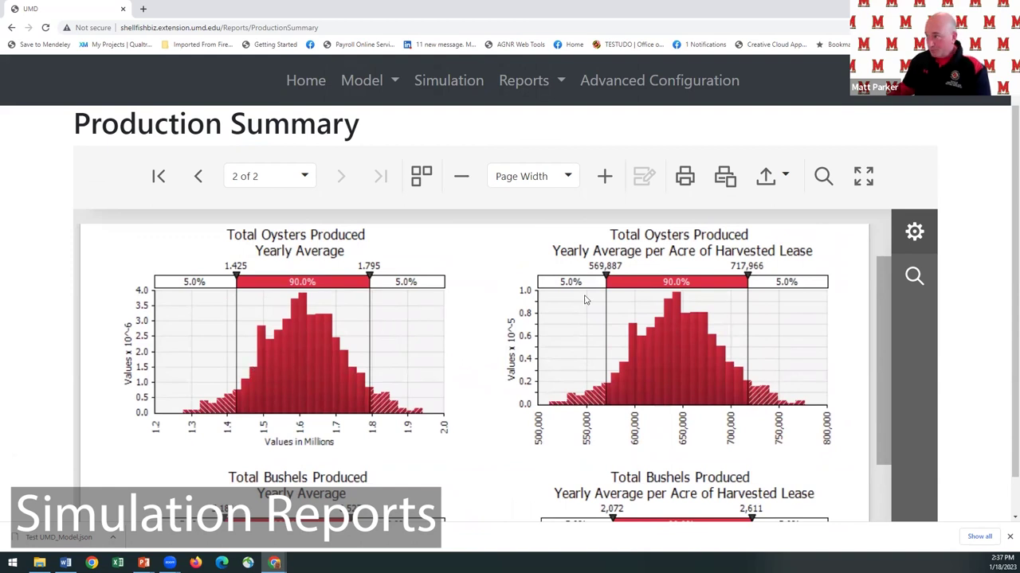
{"action": "scroll", "coordinate": [590, 251], "scroll_direction": "up", "scroll_amount": 1}
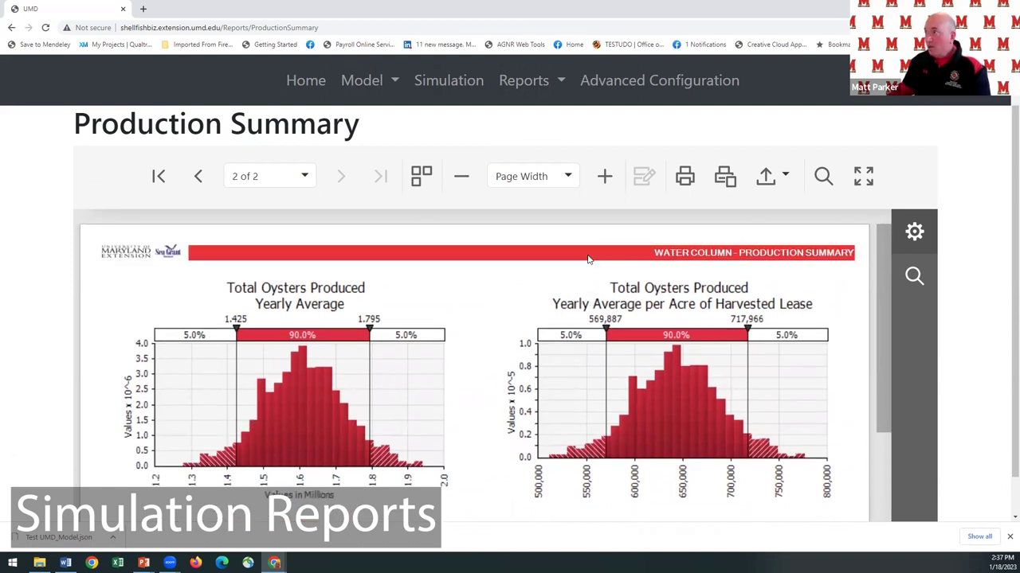
{"action": "left_click", "coordinate": [561, 83]}
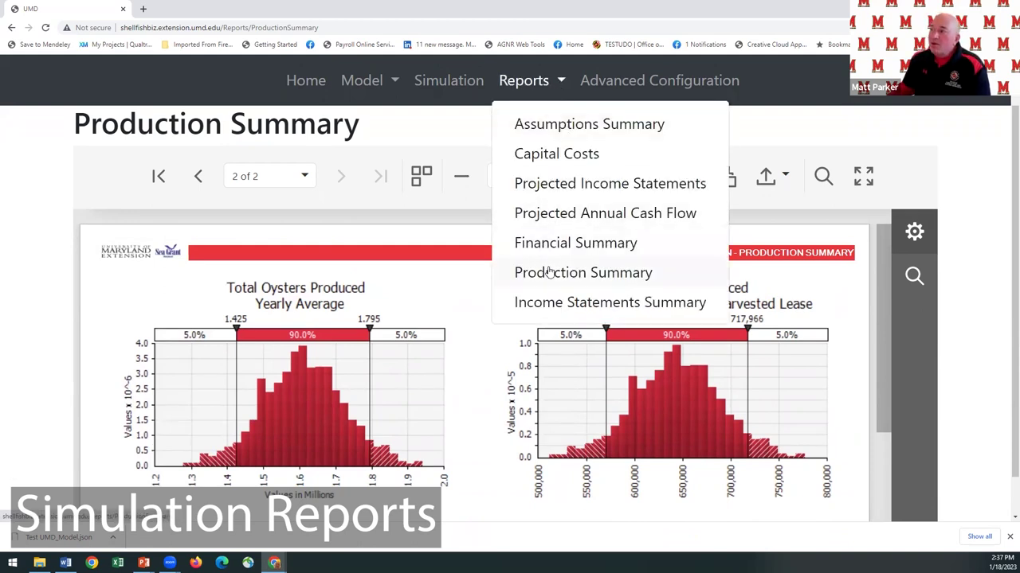
Reopen the Water Column Financial Summary, showing 4.40% of operations with negative NPV and MIRR.
{"action": "left_click", "coordinate": [555, 243]}
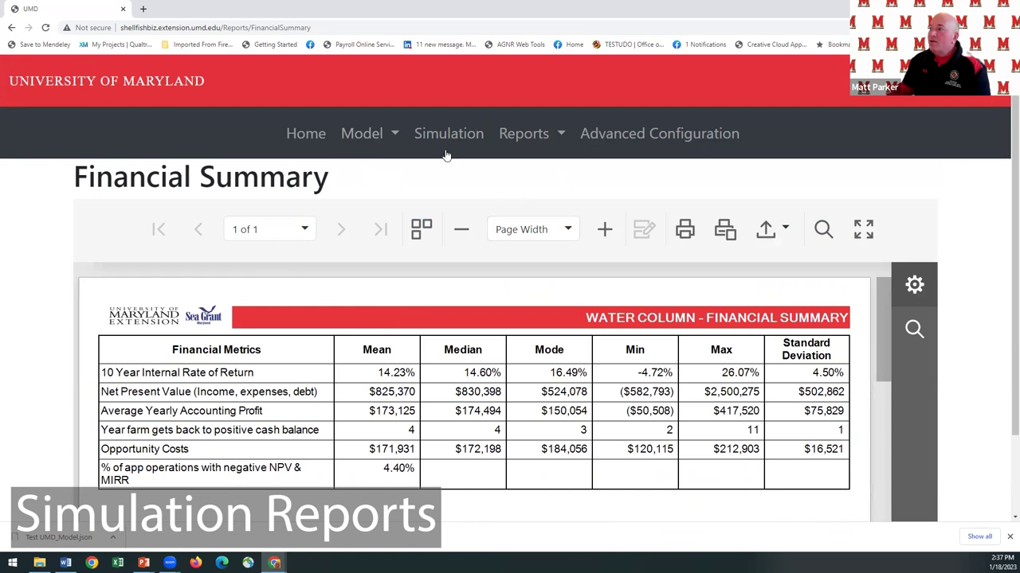
{"action": "left_click", "coordinate": [395, 139]}
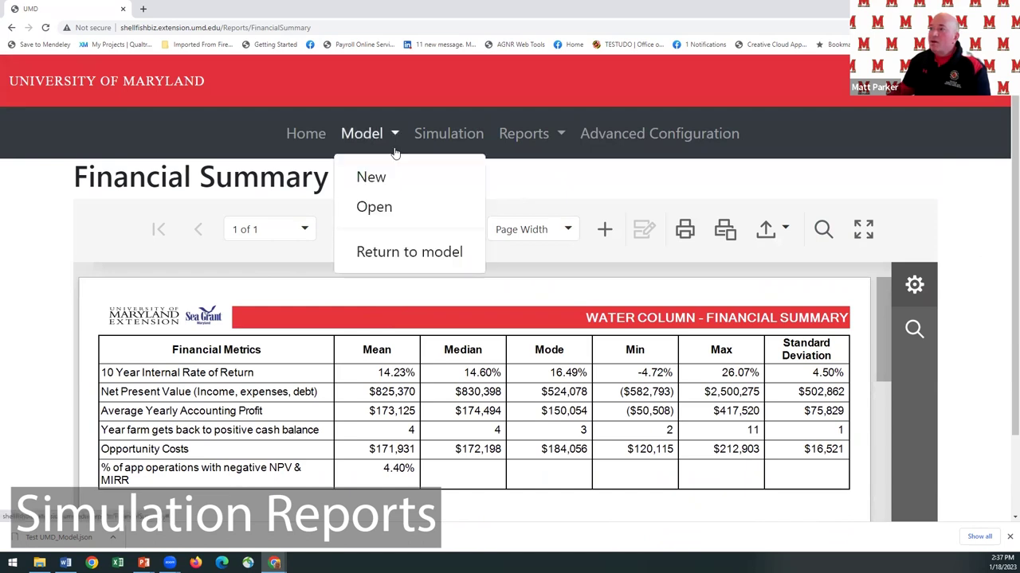
Change the Model Configuration model type to Bottom Culture and confirm the switch.
{"action": "left_click", "coordinate": [395, 250]}
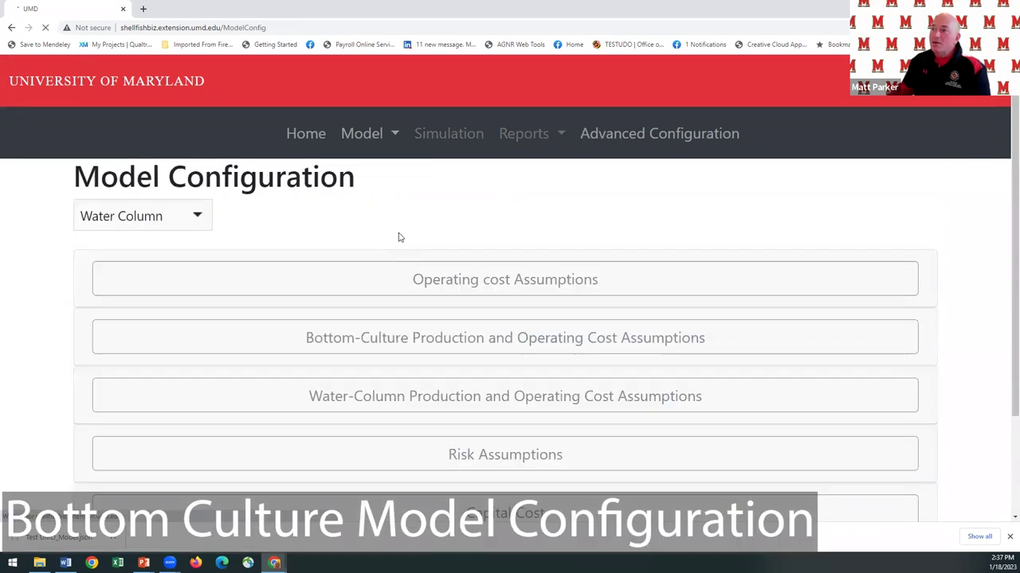
{"action": "scroll", "coordinate": [400, 240], "scroll_direction": "down", "scroll_amount": 1}
{"action": "scroll", "coordinate": [400, 241], "scroll_direction": "down", "scroll_amount": 1}
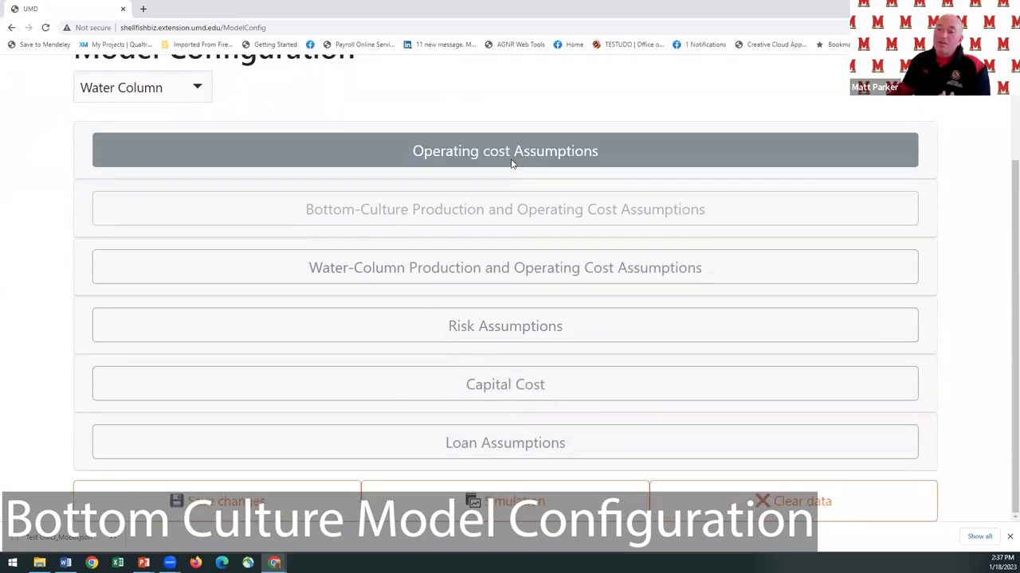
{"action": "left_click", "coordinate": [194, 89]}
{"action": "left_click", "coordinate": [174, 120]}
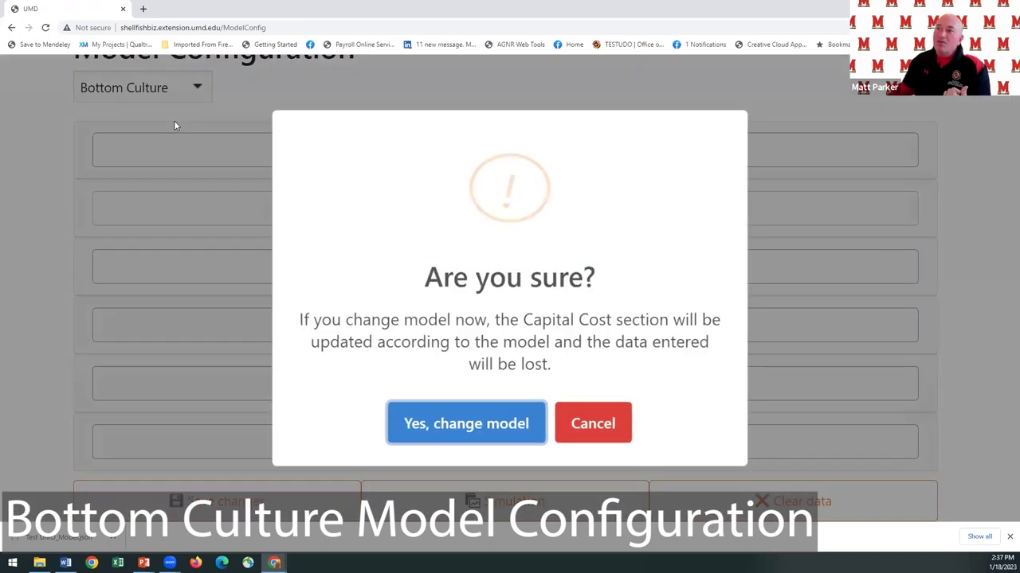
{"action": "left_click", "coordinate": [507, 426]}
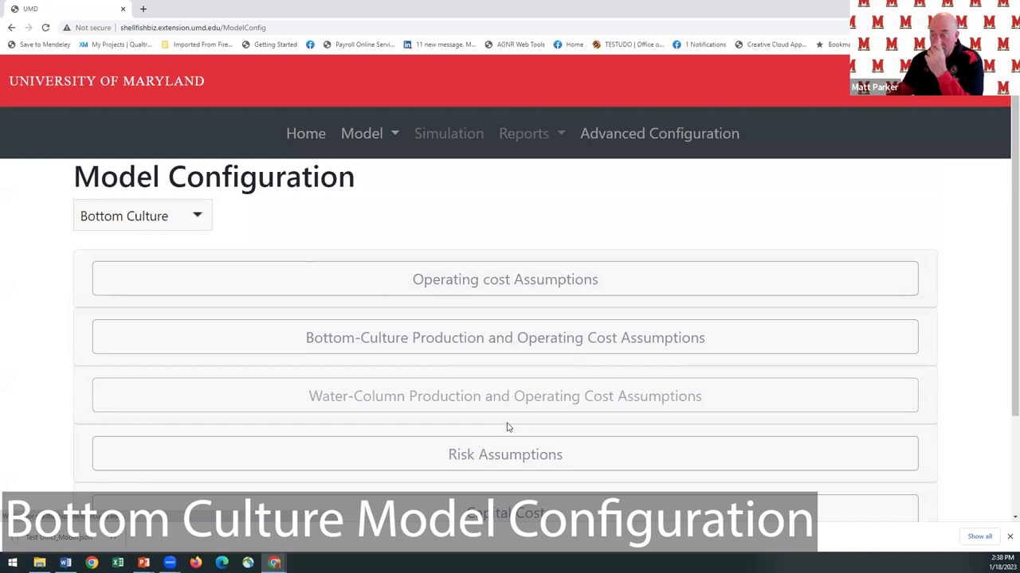
{"action": "scroll", "coordinate": [448, 321], "scroll_direction": "down", "scroll_amount": 1}
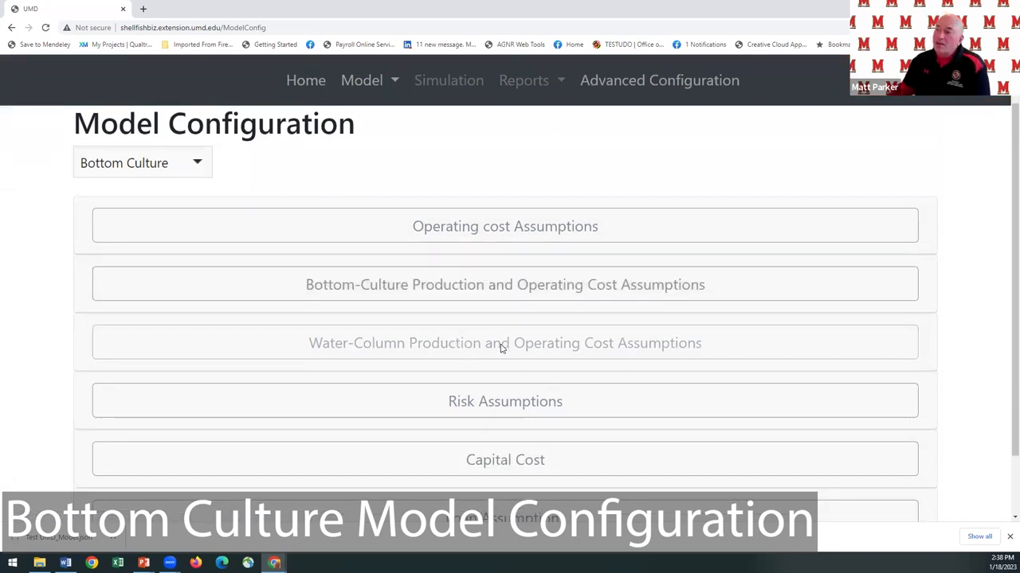
Expand the Bottom-Culture Production and Operating Cost Assumptions and read help for fields like Annual Seeding Density.
{"action": "left_click", "coordinate": [502, 293]}
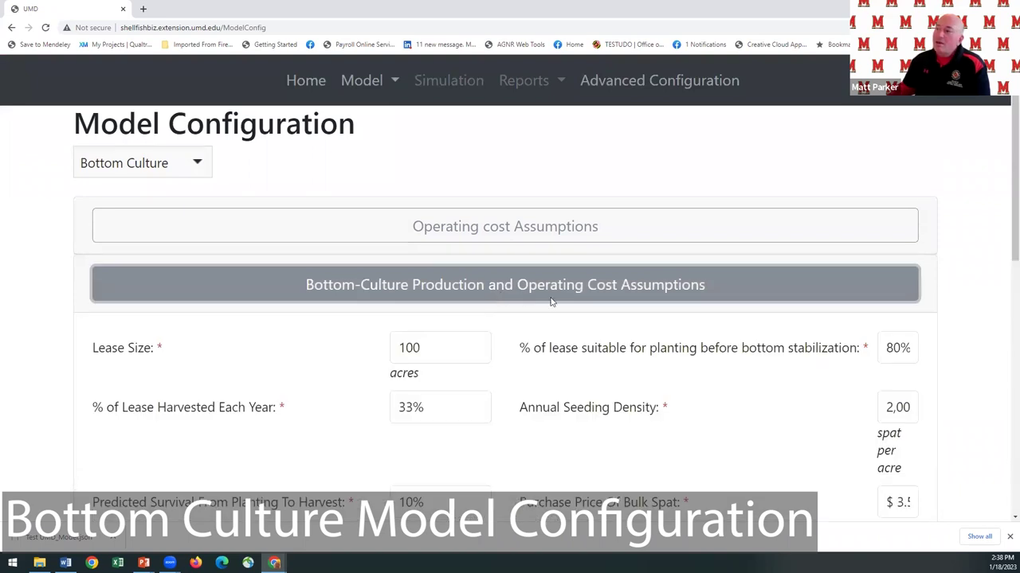
{"action": "scroll", "coordinate": [623, 371], "scroll_direction": "down", "scroll_amount": 2}
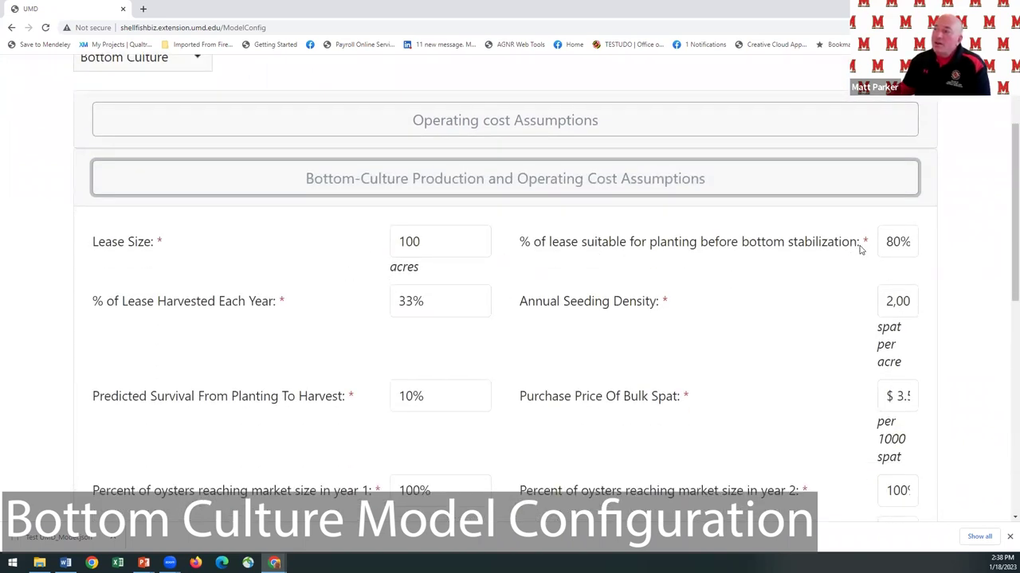
{"action": "mouse_move", "coordinate": [887, 243]}
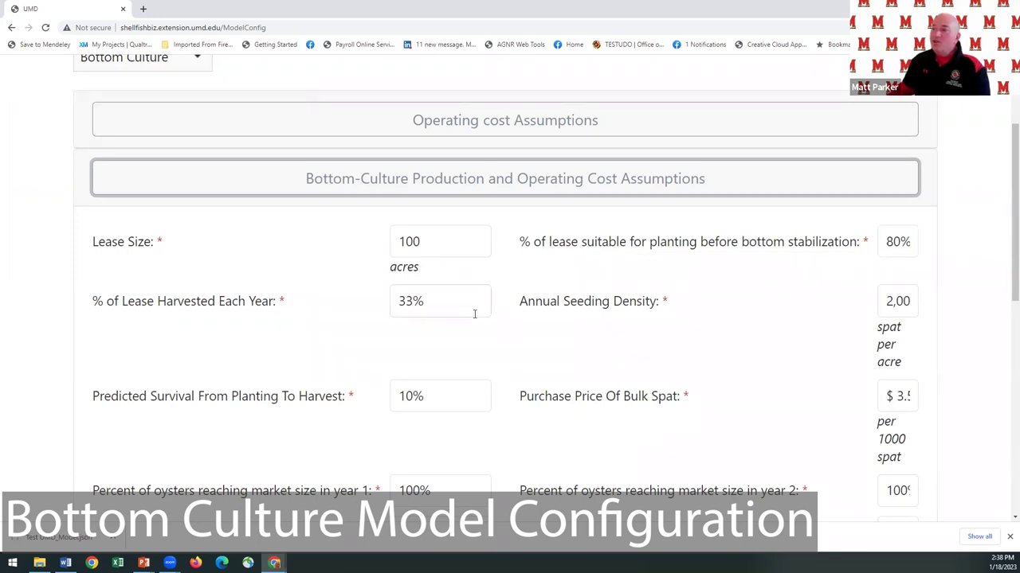
{"action": "mouse_move", "coordinate": [472, 310]}
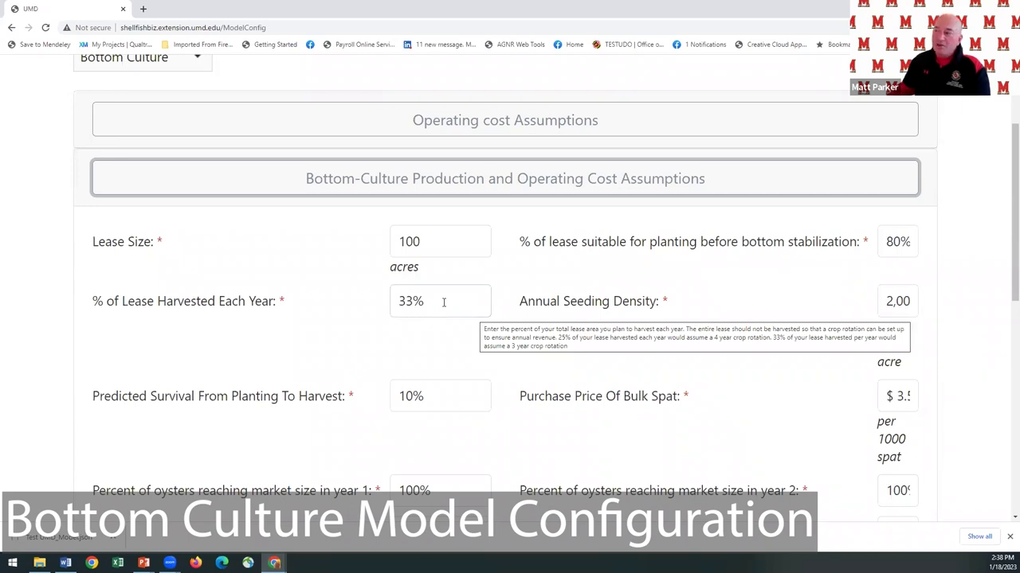
{"action": "left_click", "coordinate": [911, 302]}
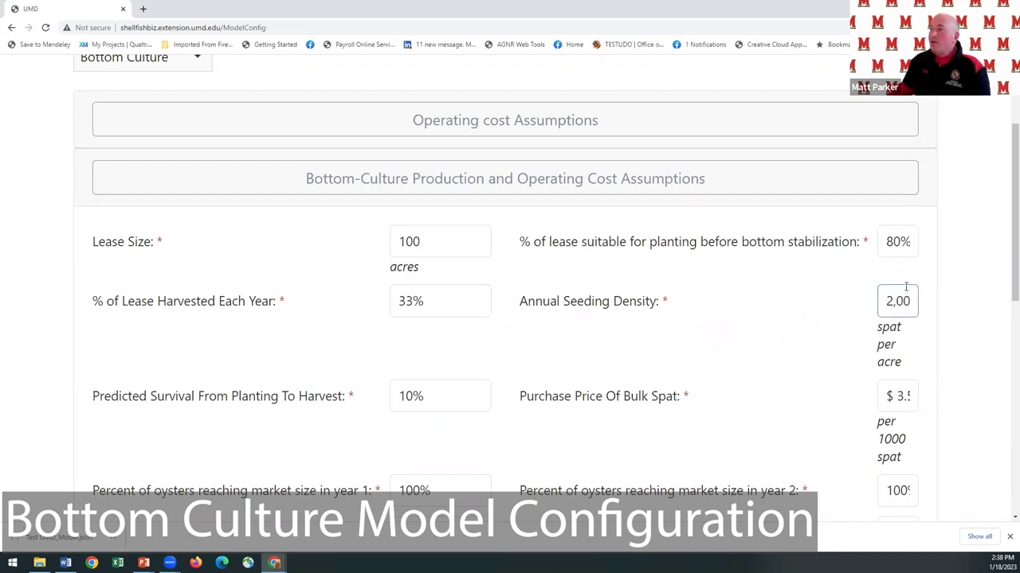
{"action": "scroll", "coordinate": [928, 273], "scroll_direction": "up", "scroll_amount": 2}
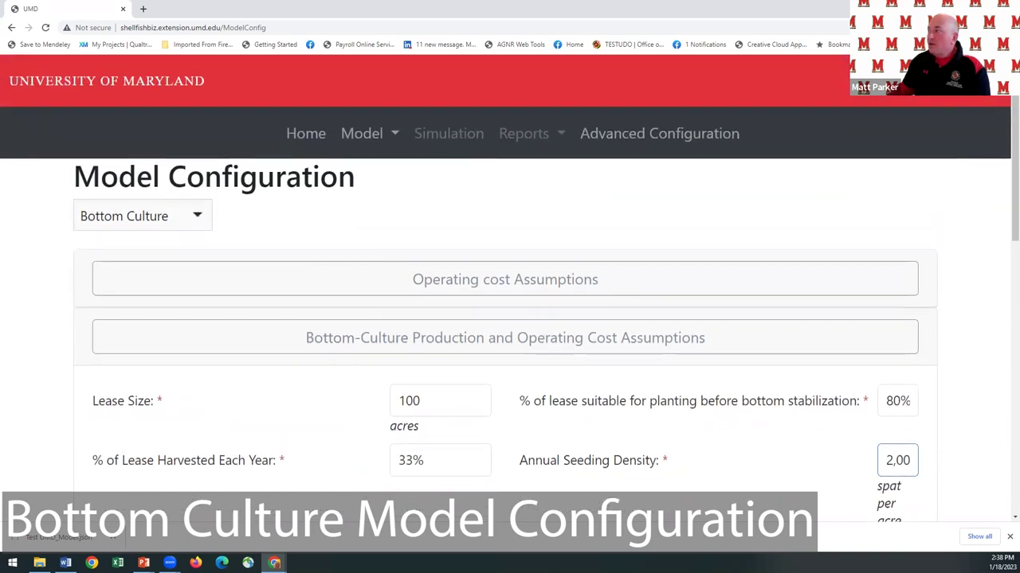
Shrink the browser page zoom, then restore it.
{"action": "left_click", "coordinate": [1007, 27]}
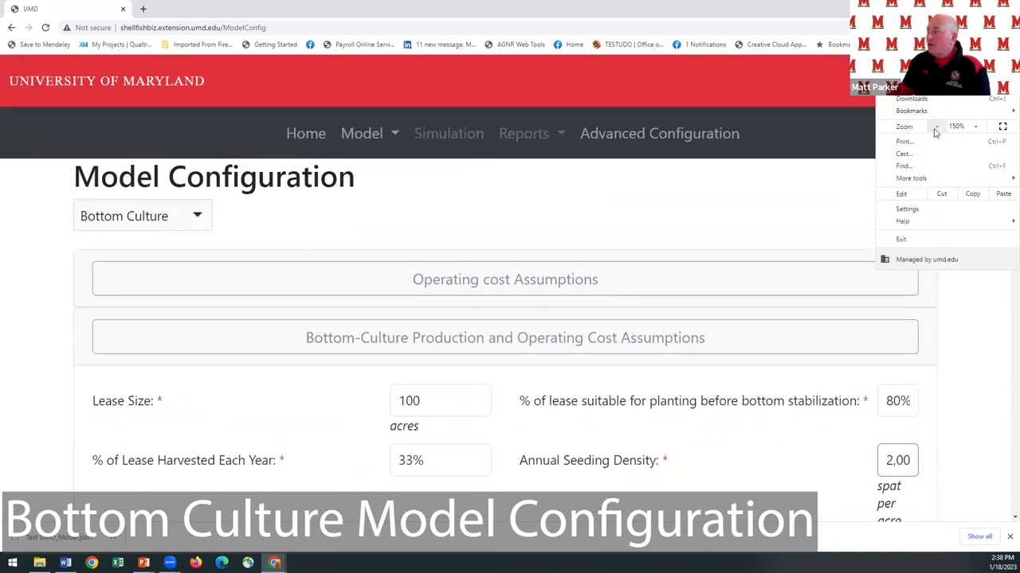
{"action": "left_click", "coordinate": [936, 129]}
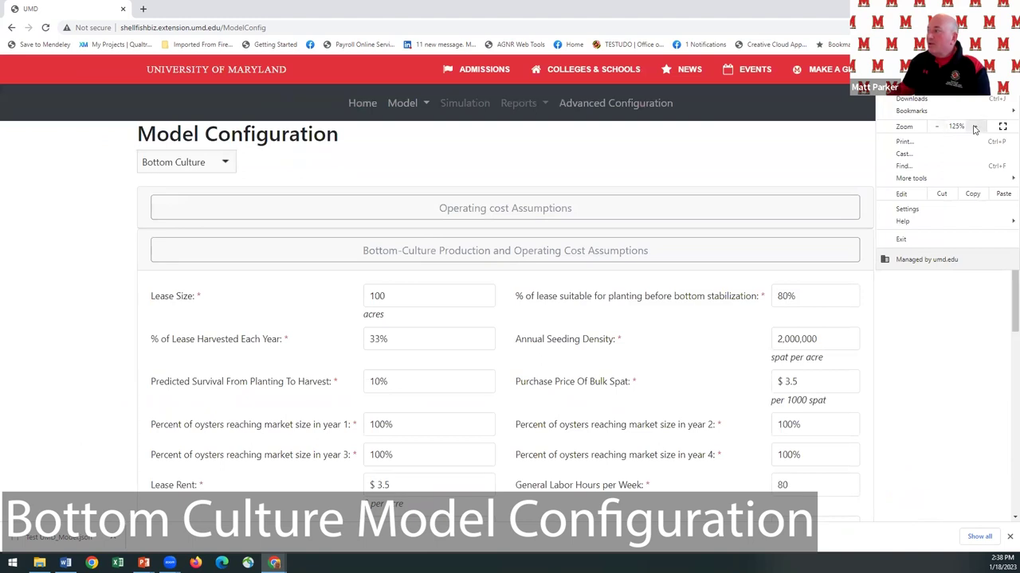
{"action": "left_click", "coordinate": [975, 129]}
{"action": "left_click", "coordinate": [959, 382]}
Scroll through the remaining production and operating cost inputs, reading field help along the way.
{"action": "scroll", "coordinate": [880, 391], "scroll_direction": "down", "scroll_amount": 1}
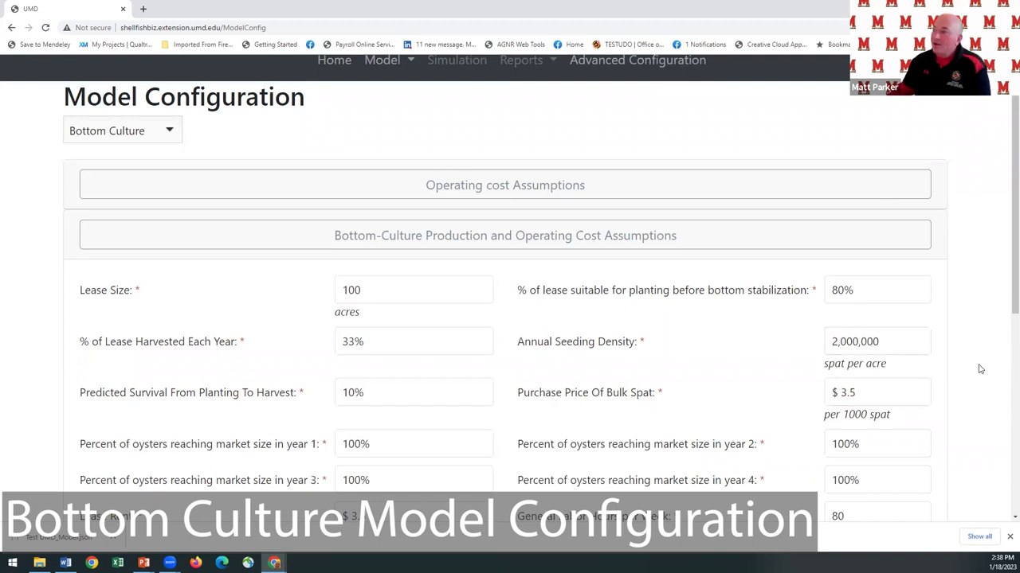
{"action": "scroll", "coordinate": [972, 368], "scroll_direction": "down", "scroll_amount": 1}
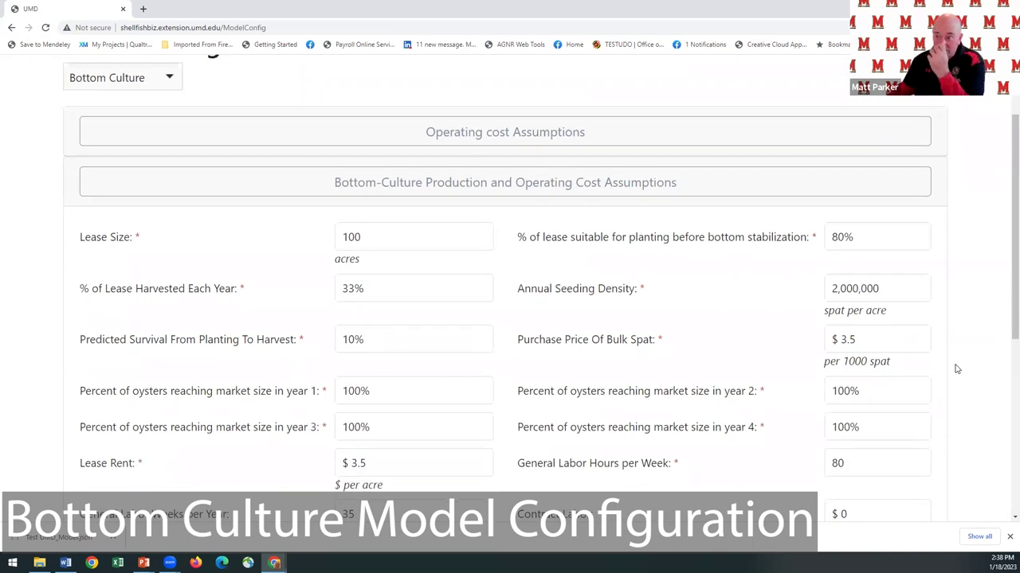
{"action": "scroll", "coordinate": [956, 369], "scroll_direction": "down", "scroll_amount": 2}
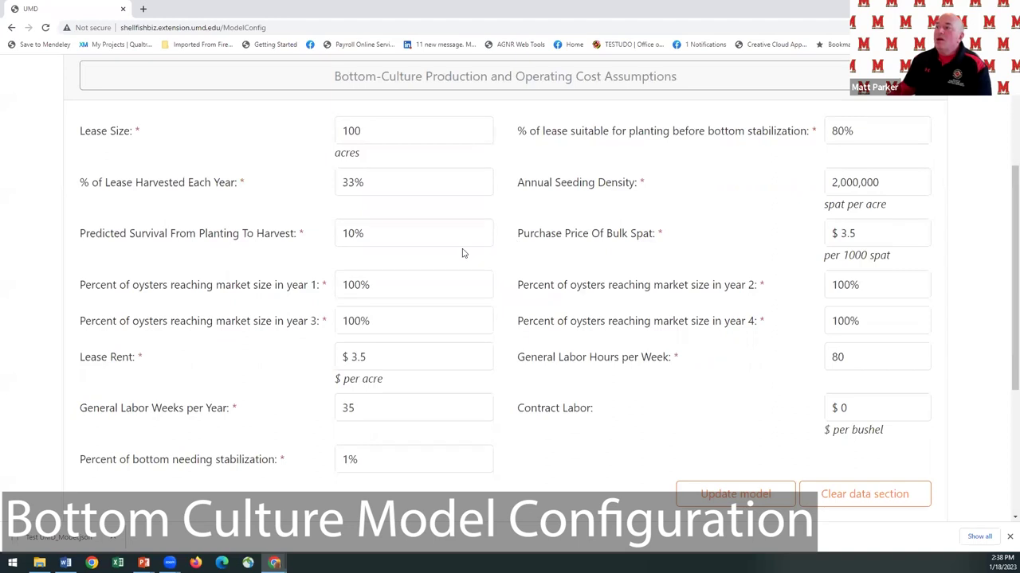
{"action": "mouse_move", "coordinate": [443, 241]}
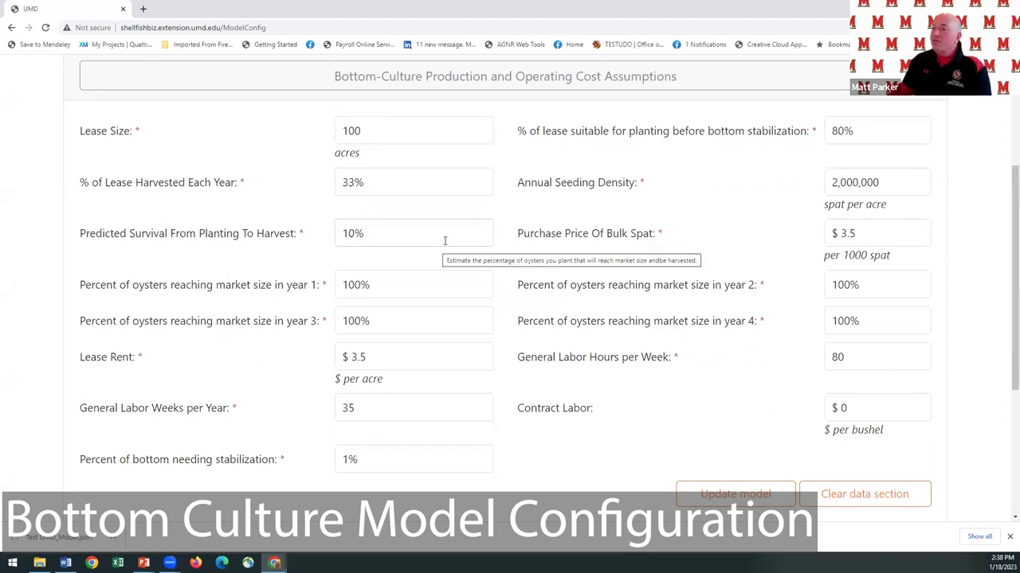
{"action": "scroll", "coordinate": [444, 240], "scroll_direction": "down", "scroll_amount": 2}
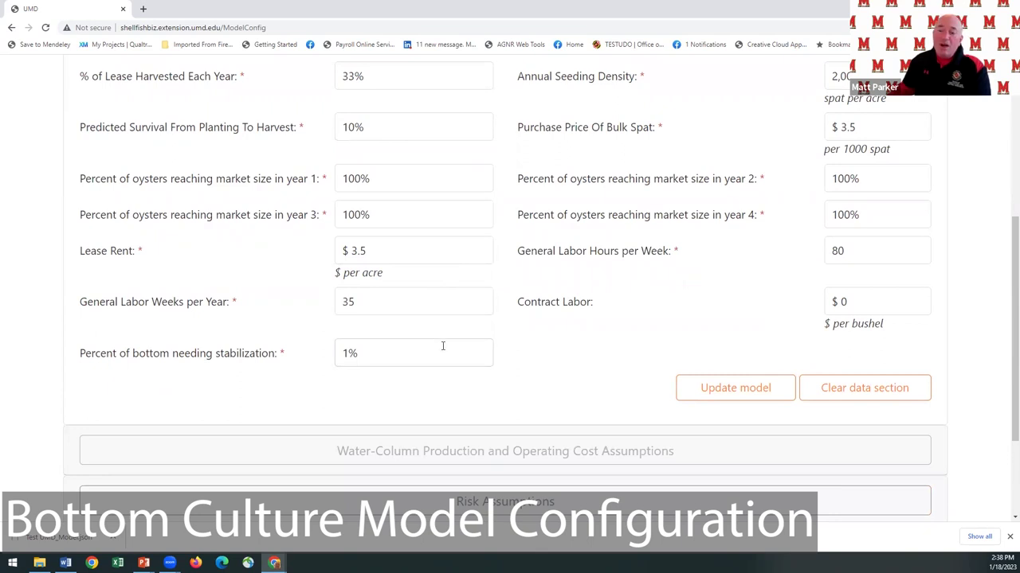
{"action": "mouse_move", "coordinate": [443, 346]}
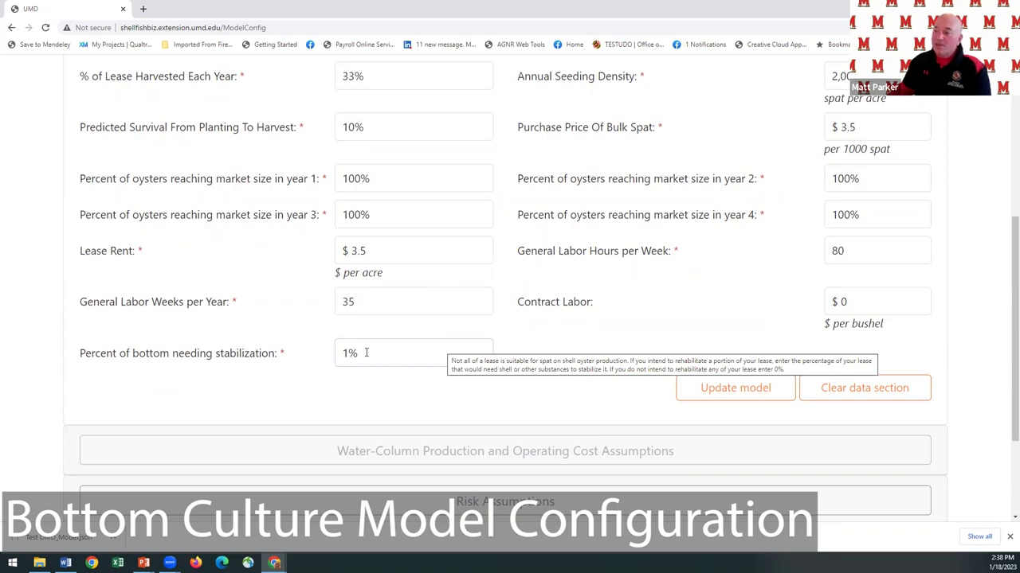
{"action": "scroll", "coordinate": [366, 353], "scroll_direction": "down", "scroll_amount": 3}
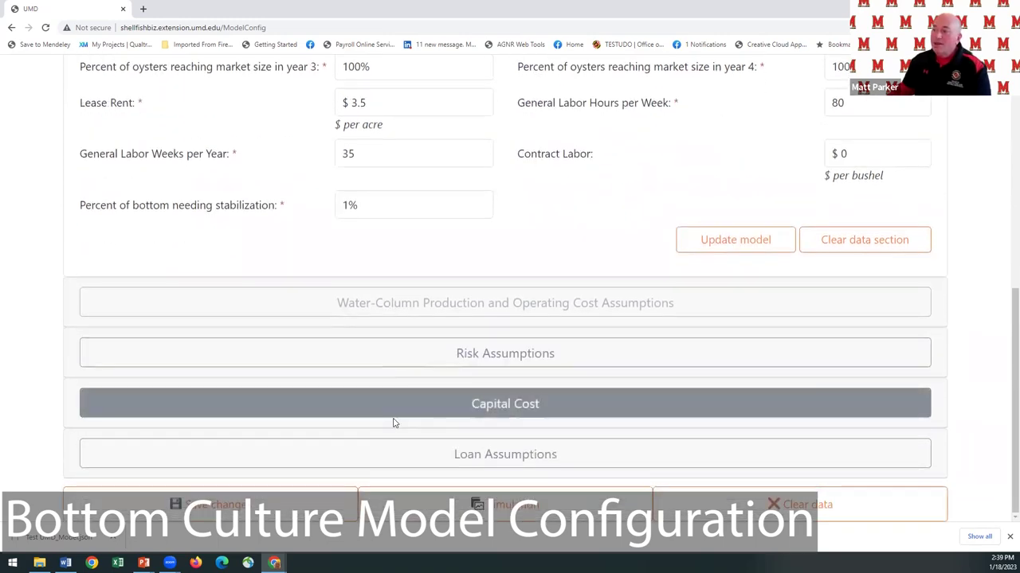
Expand Capital Cost and browse equipment tables, e.g. 4725 units of stabilization shell at $5.00–$7.50.
{"action": "left_click", "coordinate": [394, 408]}
{"action": "scroll", "coordinate": [374, 334], "scroll_direction": "down", "scroll_amount": 6}
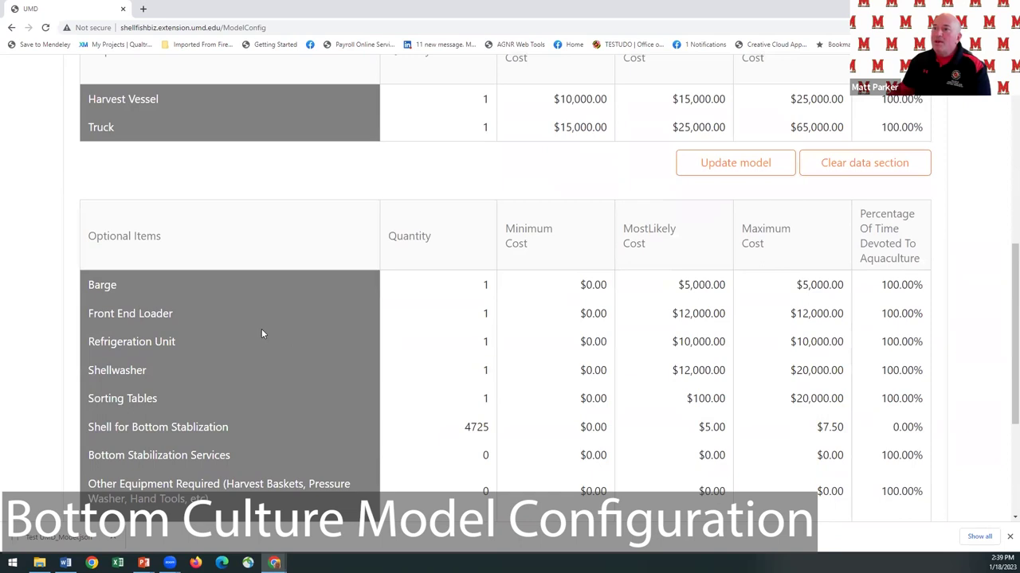
{"action": "scroll", "coordinate": [261, 333], "scroll_direction": "up", "scroll_amount": 1}
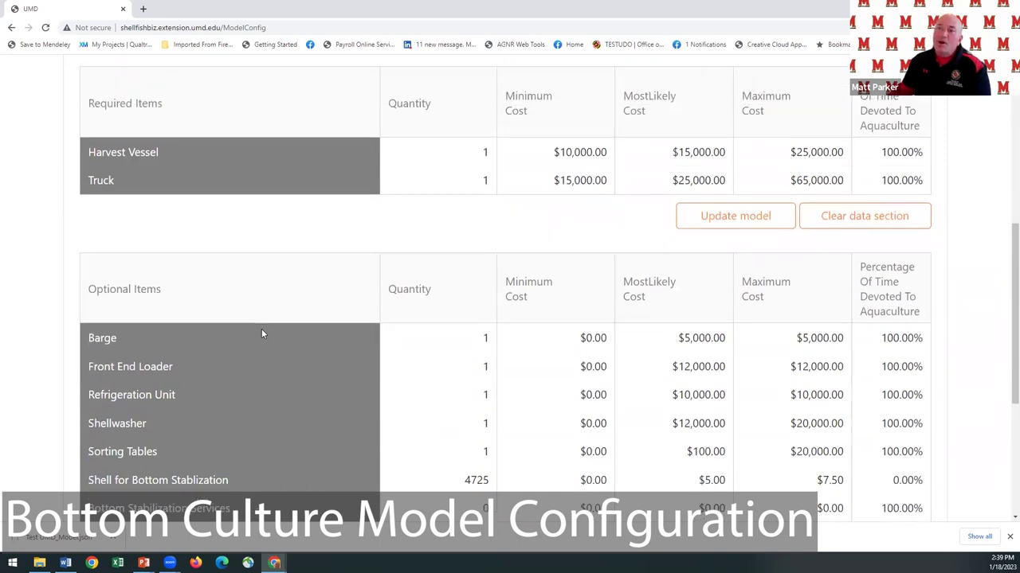
{"action": "scroll", "coordinate": [261, 332], "scroll_direction": "down", "scroll_amount": 1}
{"action": "scroll", "coordinate": [261, 333], "scroll_direction": "down", "scroll_amount": 1}
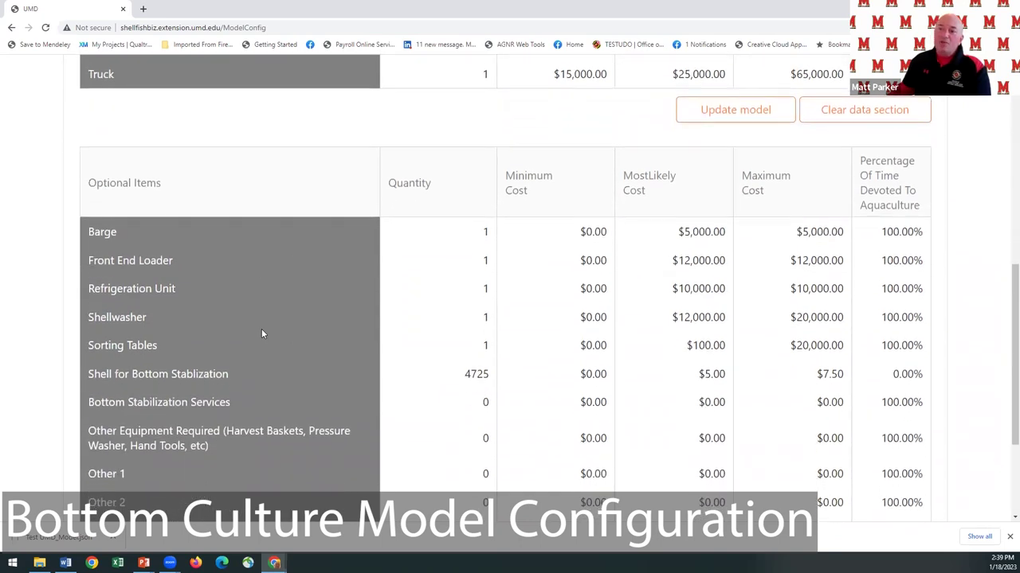
{"action": "scroll", "coordinate": [261, 333], "scroll_direction": "down", "scroll_amount": 3}
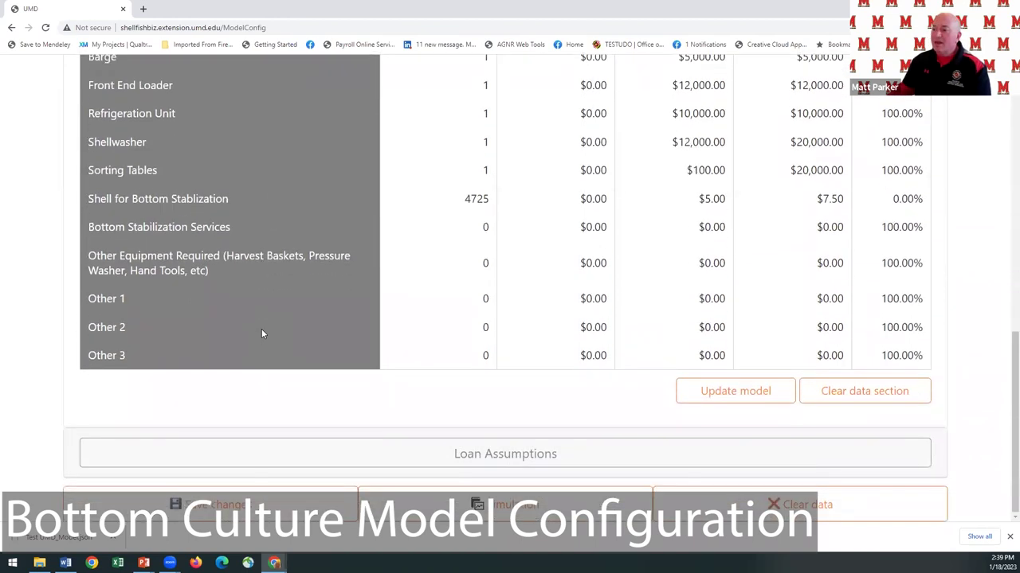
{"action": "scroll", "coordinate": [261, 334], "scroll_direction": "up", "scroll_amount": 1}
{"action": "scroll", "coordinate": [261, 334], "scroll_direction": "down", "scroll_amount": 1}
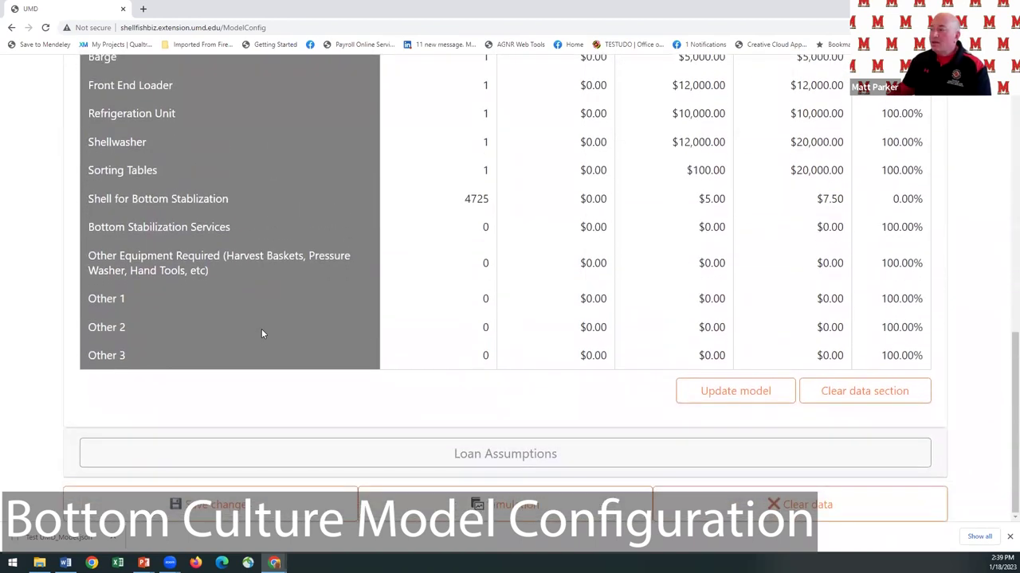
{"action": "scroll", "coordinate": [261, 333], "scroll_direction": "up", "scroll_amount": 10}
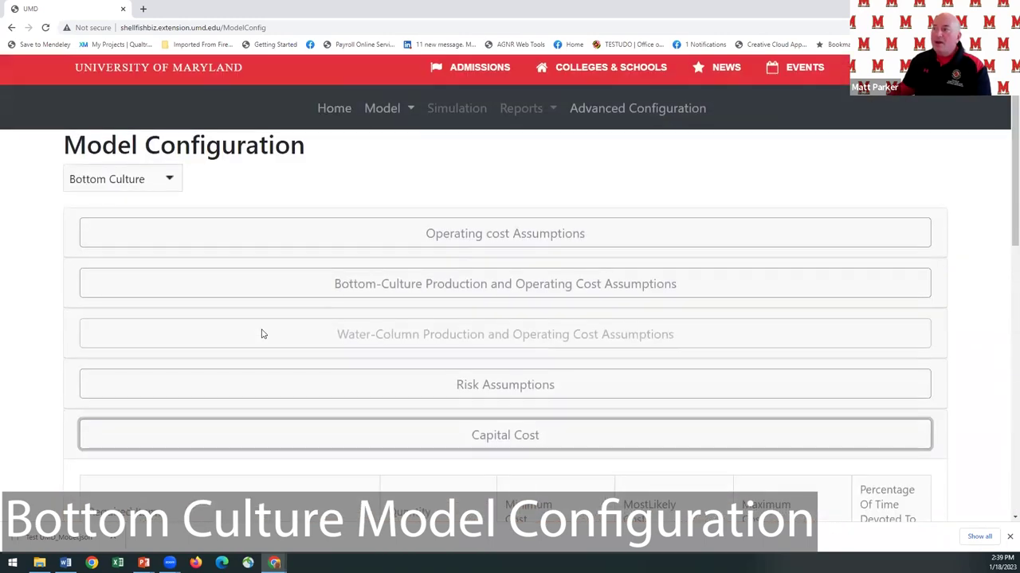